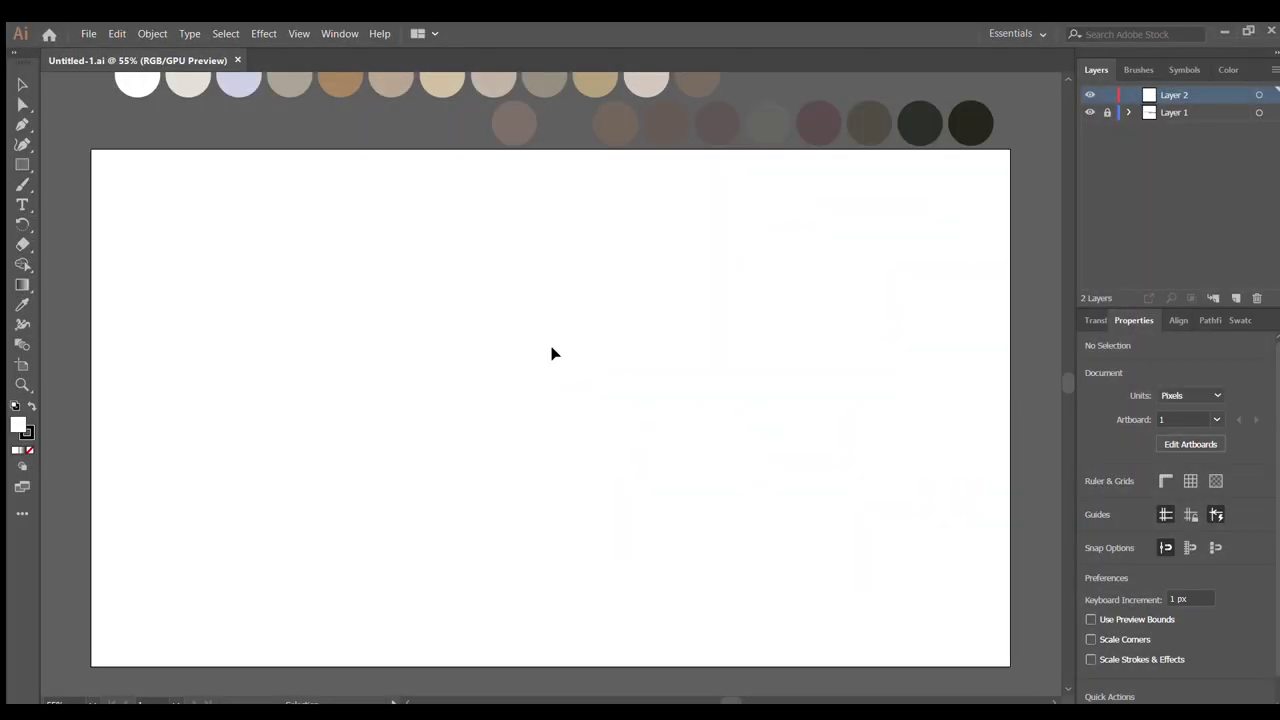
- Draw a dark brown outlined, unfilled ellipse near the artboard centre
key("i")
left_click(823, 123)
key("m")
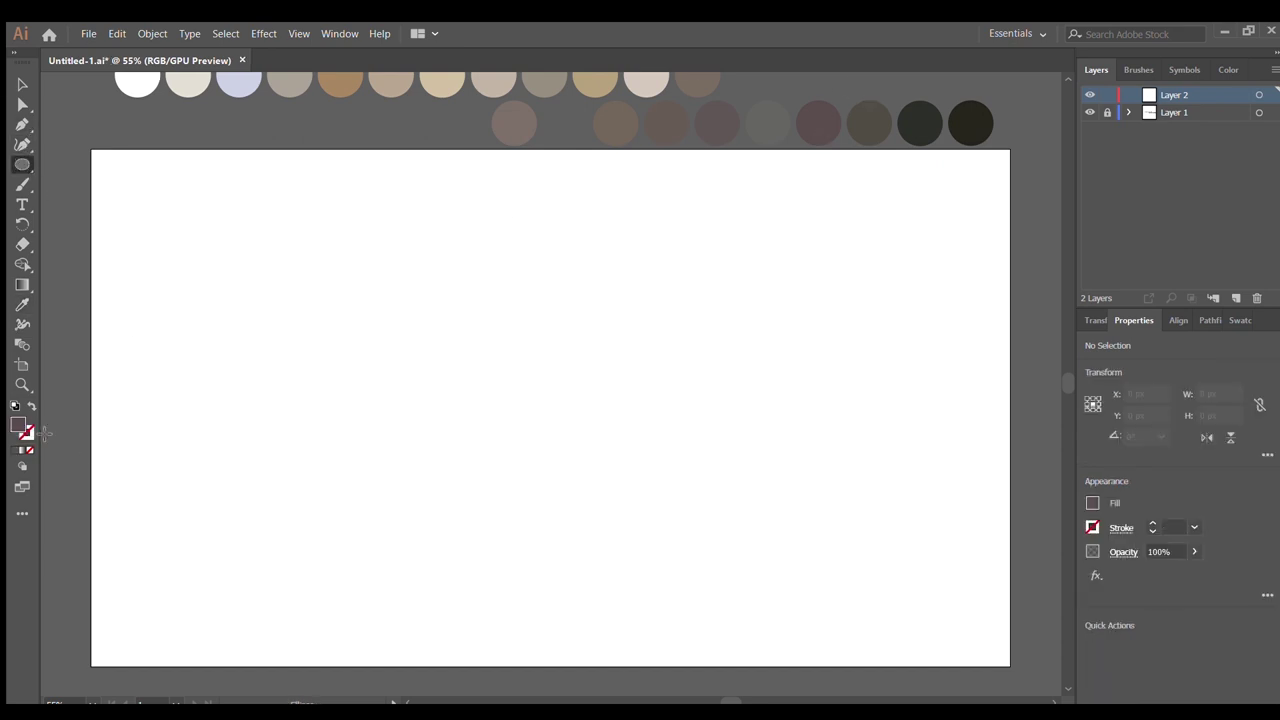
left_click_drag(415, 318, 711, 482)
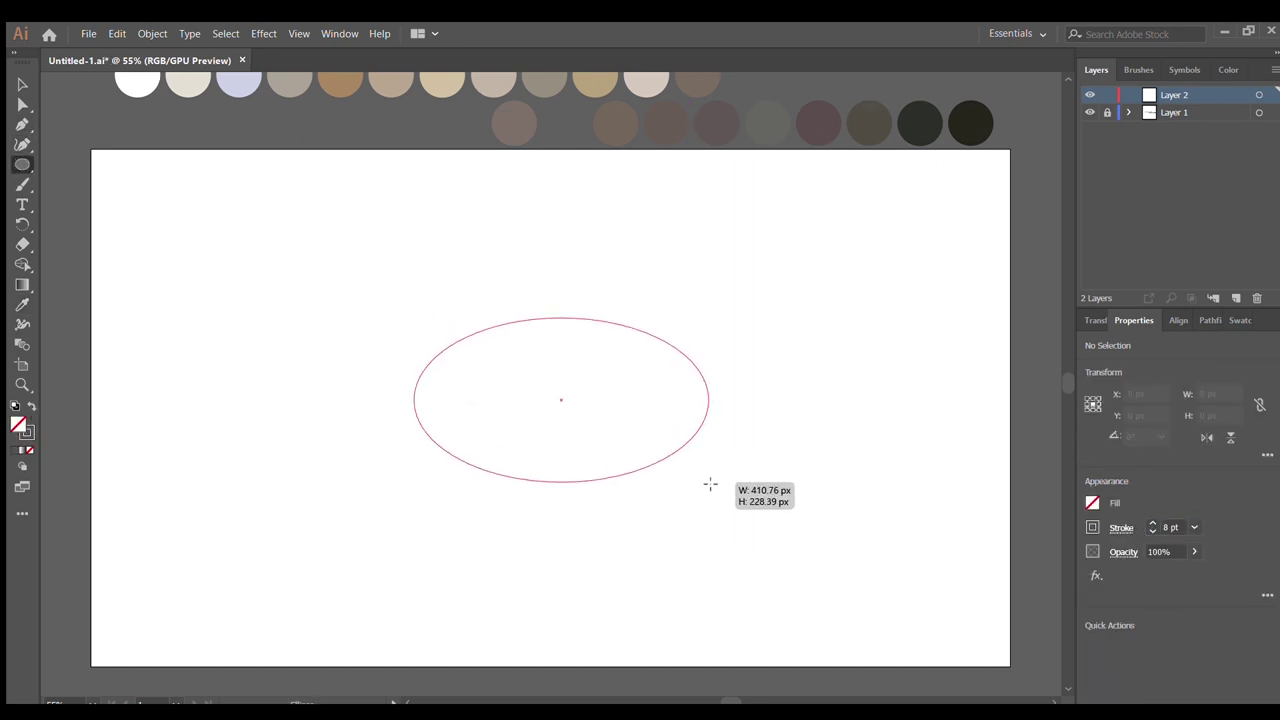
key("v")
left_click_drag(565, 318, 565, 296)
left_click_drag(711, 389, 717, 389)
left_click_drag(413, 388, 416, 388)
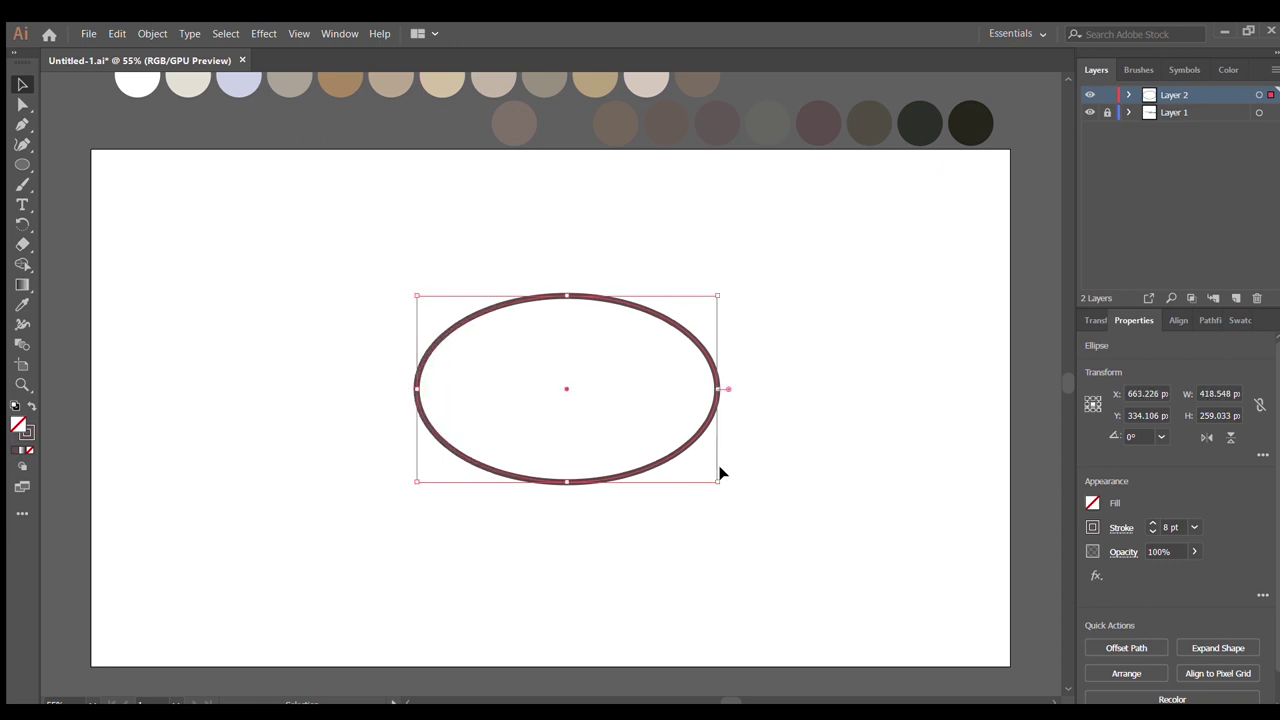
- Nest a slightly smaller copy of the ellipse just inside the outer ring
key("a")
left_click(717, 388)
left_click(746, 415)
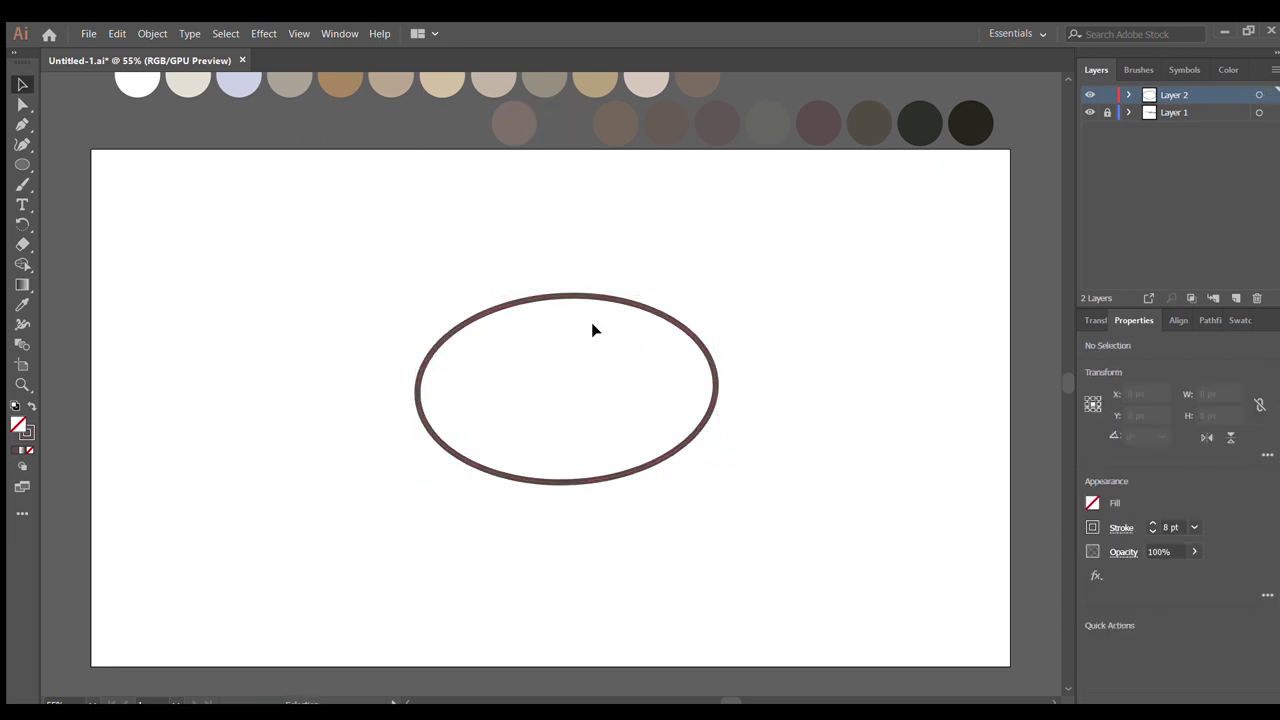
left_click(575, 296)
left_click(586, 488)
mouse_move(716, 282)
left_mouse_down()
mouse_move(697, 311)
mouse_move(698, 299)
left_mouse_up()
left_click_drag(560, 300, 562, 304)
key("Right")
key("Up")
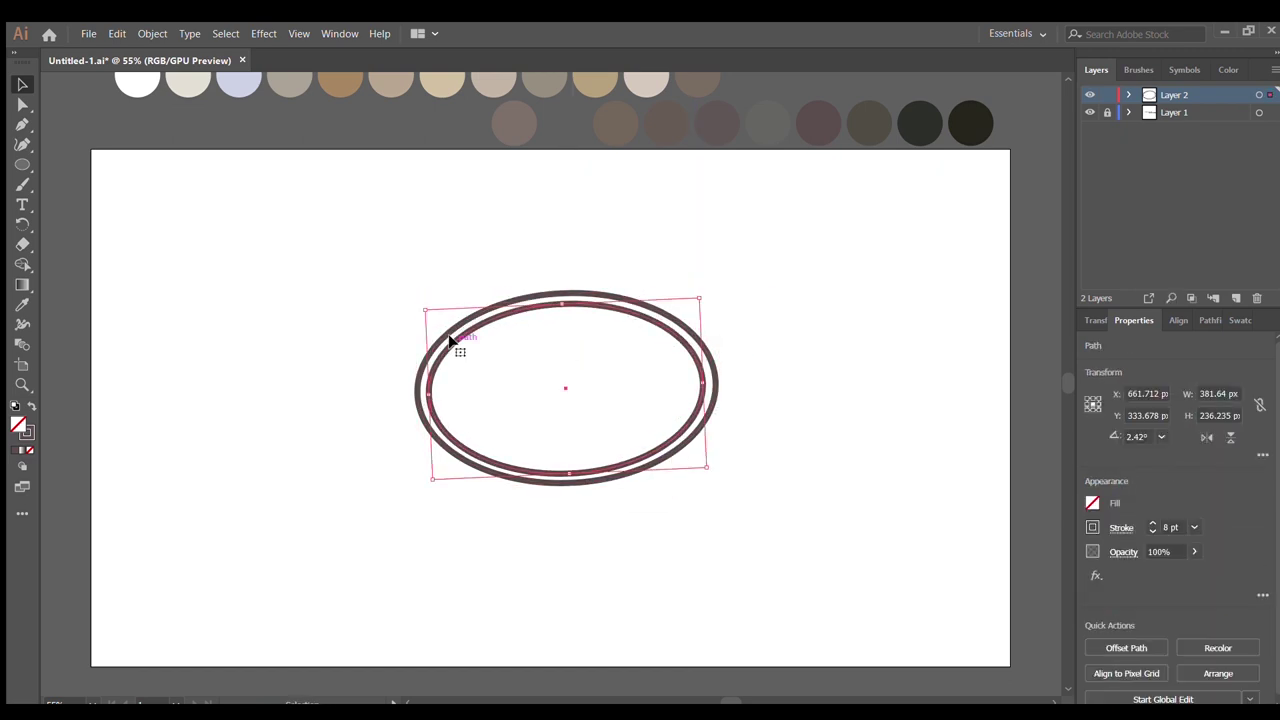
- Add two more scaled-down copies as the third and innermost rings, centred
left_click_drag(707, 466, 686, 453)
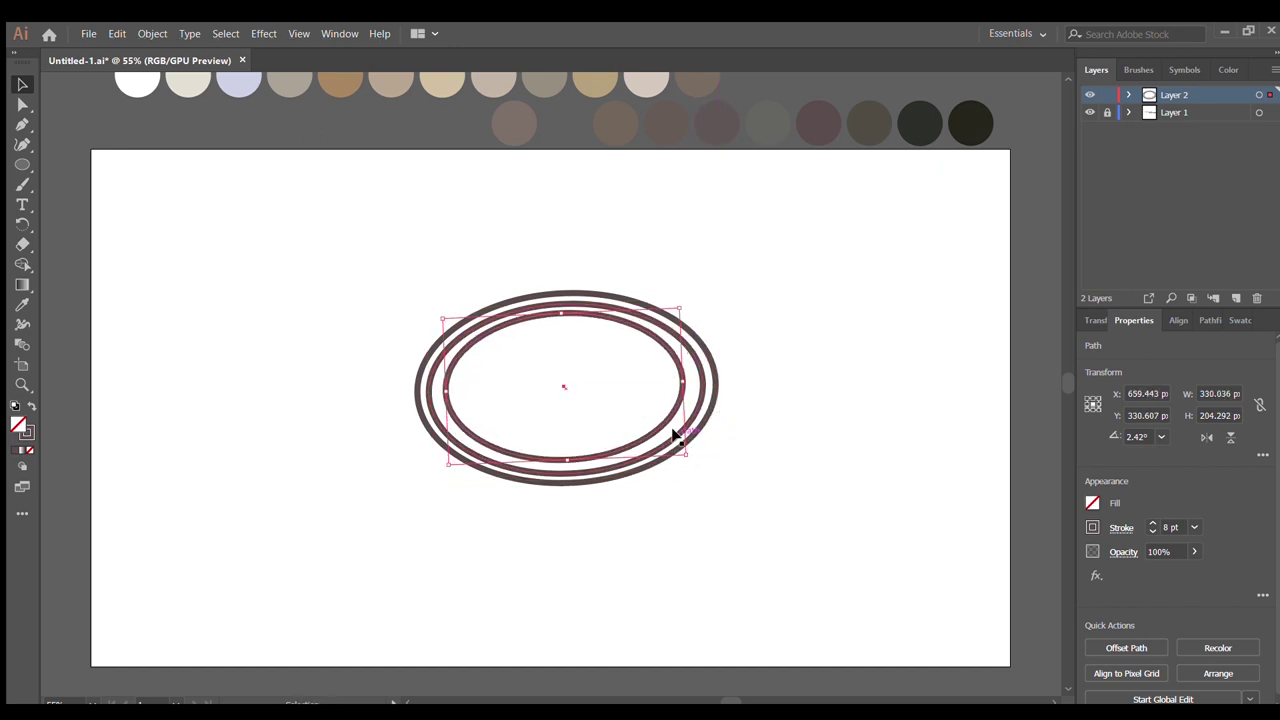
left_click_drag(457, 420, 479, 420)
left_click_drag(708, 455, 657, 441)
left_click_drag(563, 334, 563, 333)
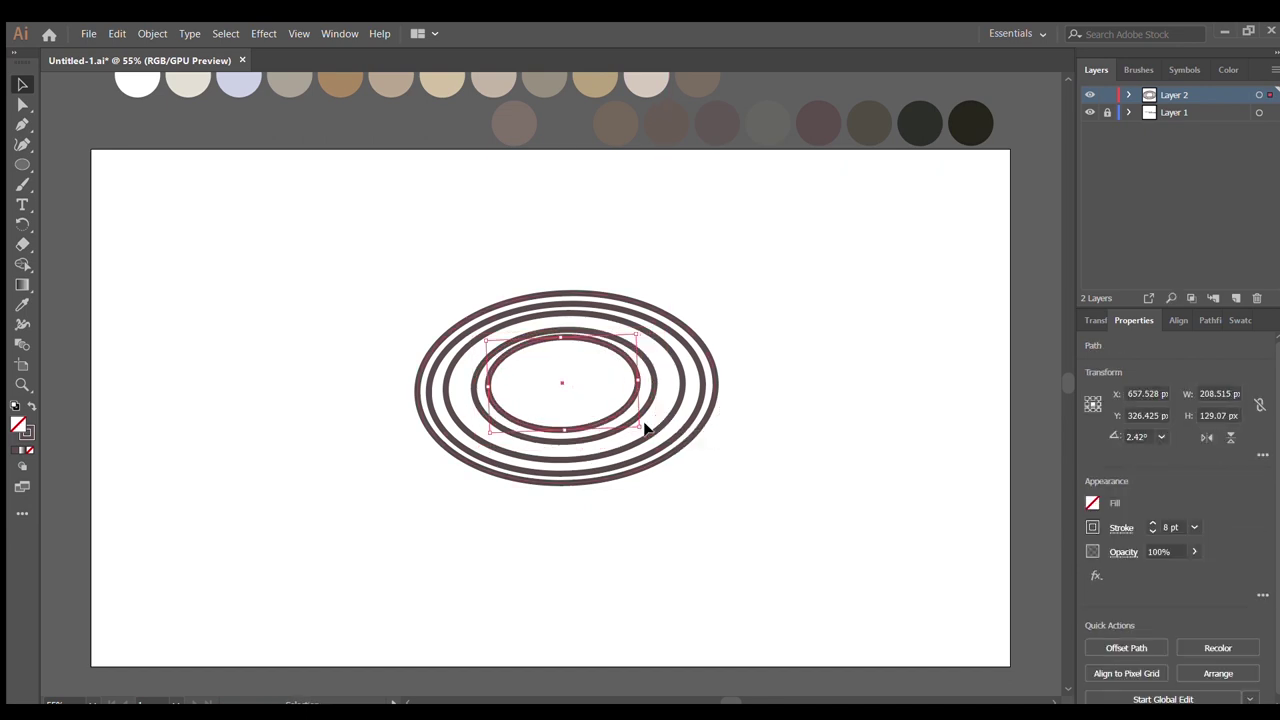
left_click(585, 321)
left_click(555, 341)
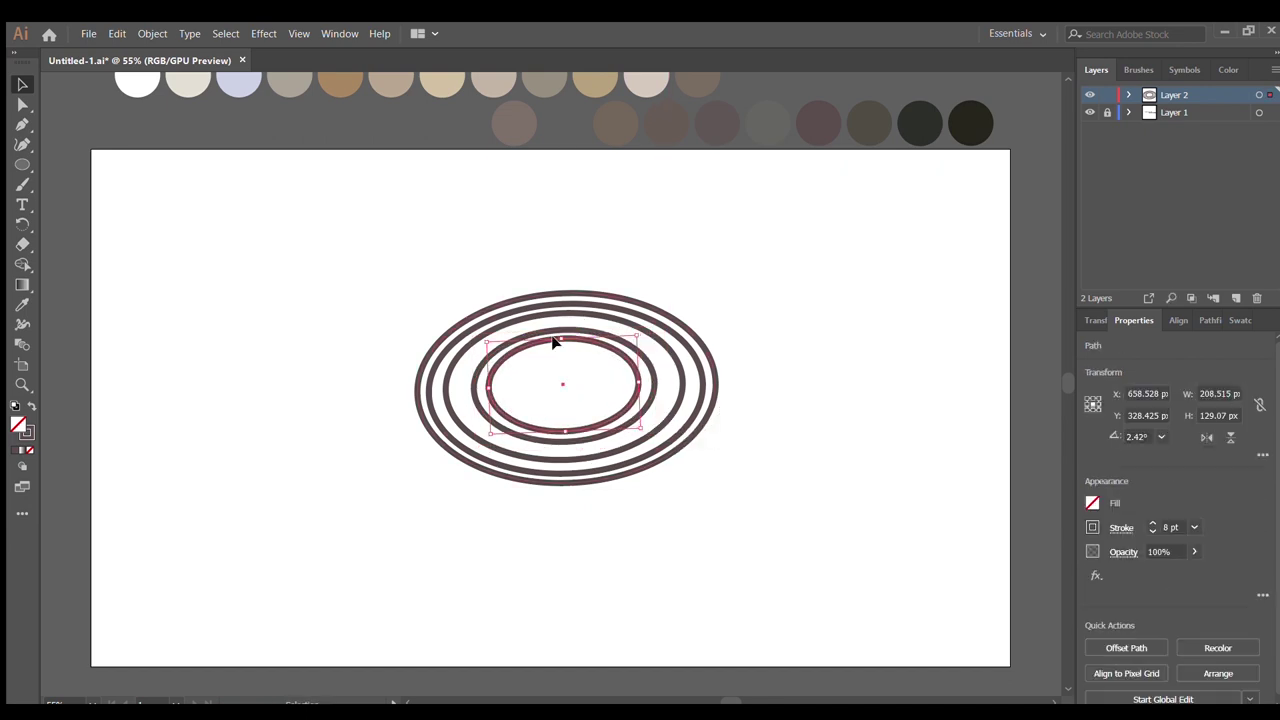
key("plus")
- Cut the top and bottom arcs off the innermost ring and close it with straight edges
left_click(625, 354)
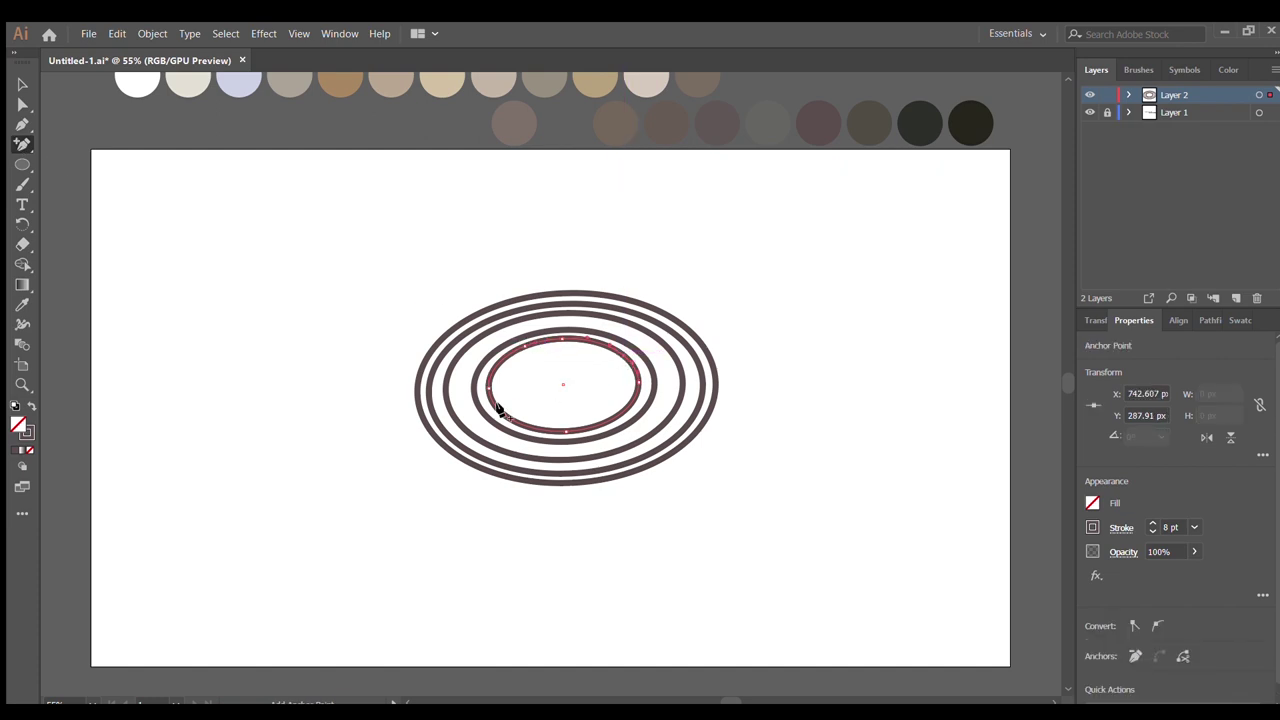
left_click_drag(557, 350, 834, 321)
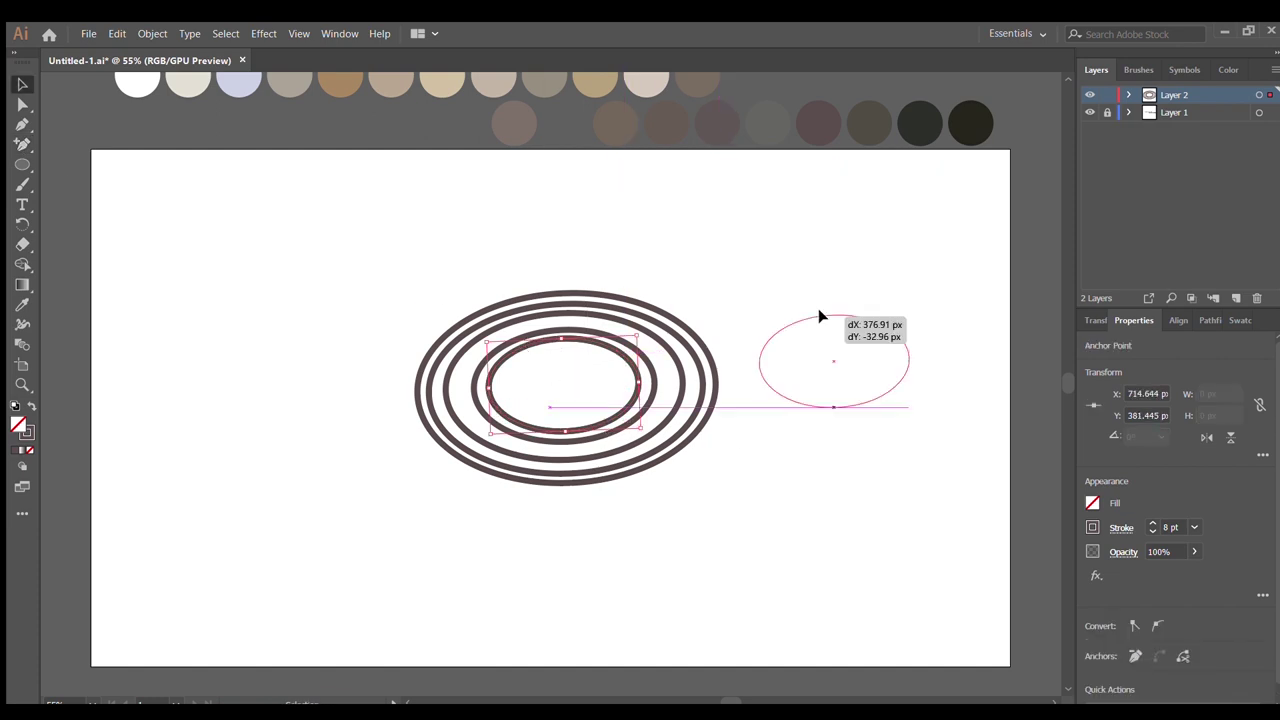
key("Delete")
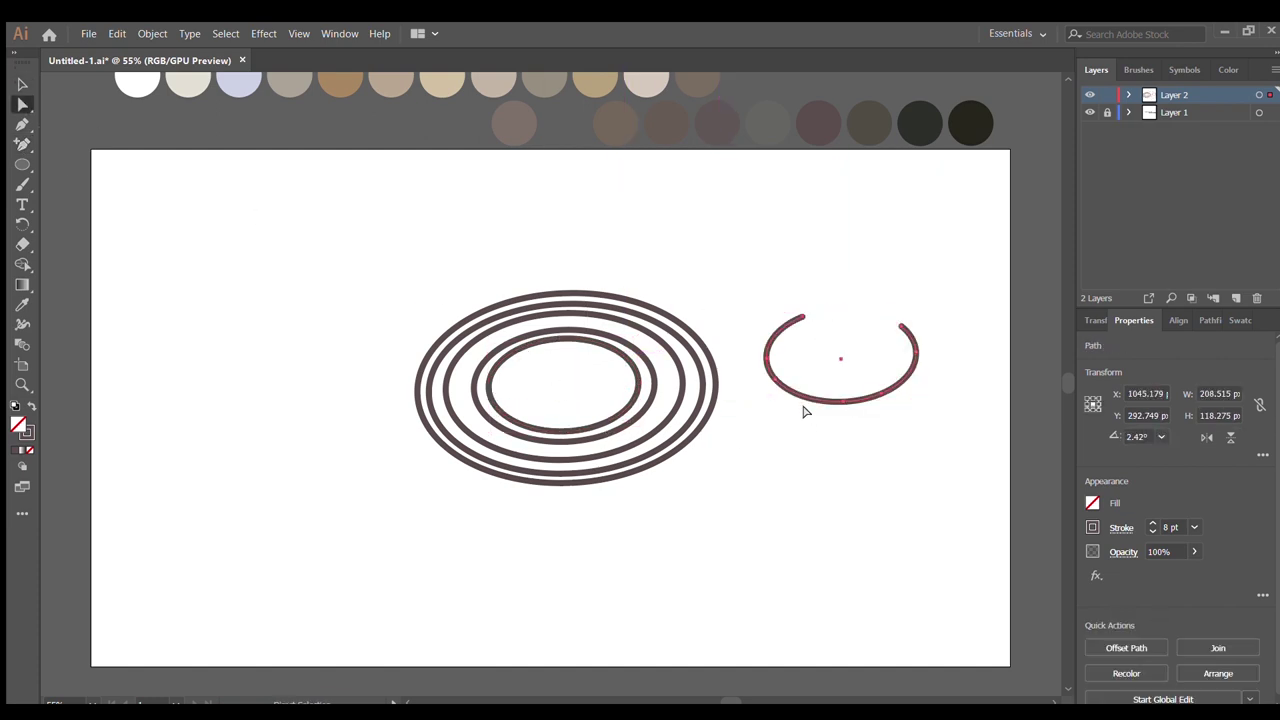
left_click(797, 388)
key("Delete")
key("p")
left_click(803, 316)
left_click(903, 325)
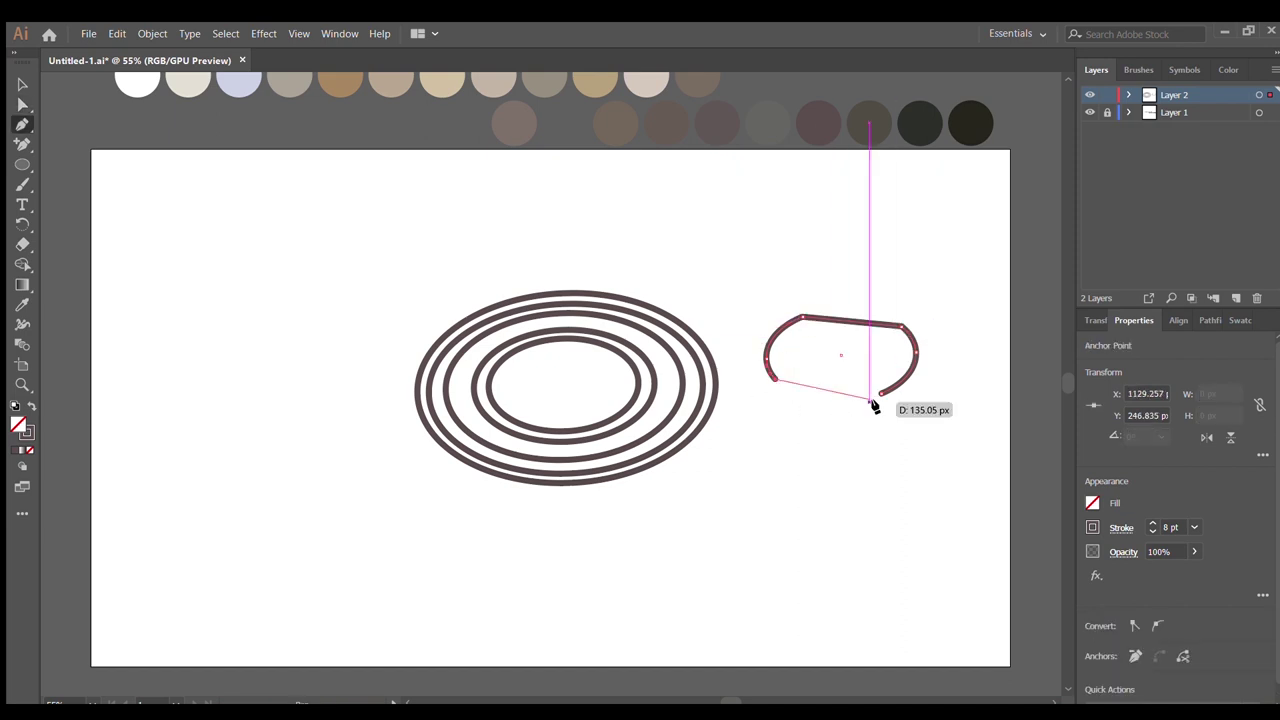
key("v")
- Move the rounded panel into the centre of the rings and draw a small oval inside it
key("a")
left_click(814, 343)
left_click_drag(812, 390, 536, 419)
key("v")
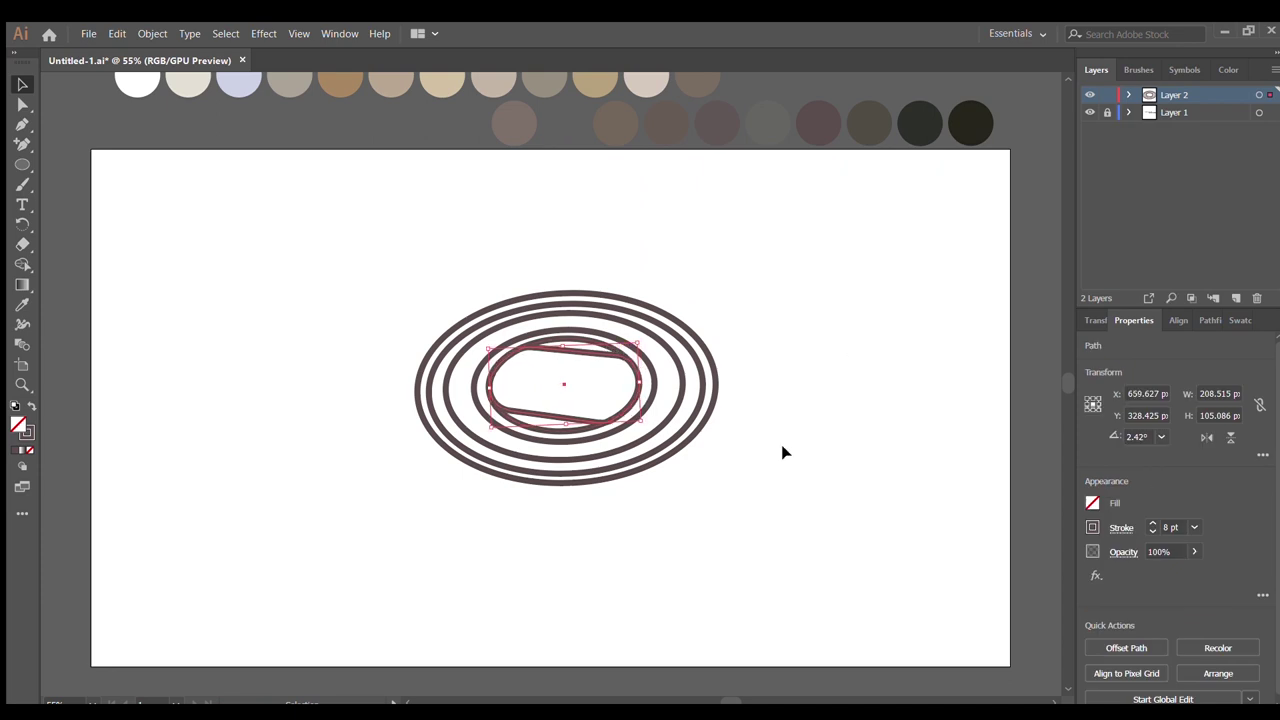
left_click(552, 416)
left_click(791, 437)
key("l")
mouse_move(543, 370)
left_mouse_down()
mouse_move(578, 396)
mouse_move(543, 376)
mouse_move(607, 397)
left_mouse_up()
key("v")
left_click(518, 366)
- Copy the outer ellipse lower down and reshape it into the disc's side wall
left_click(608, 408)
left_click_drag(443, 457, 449, 500)
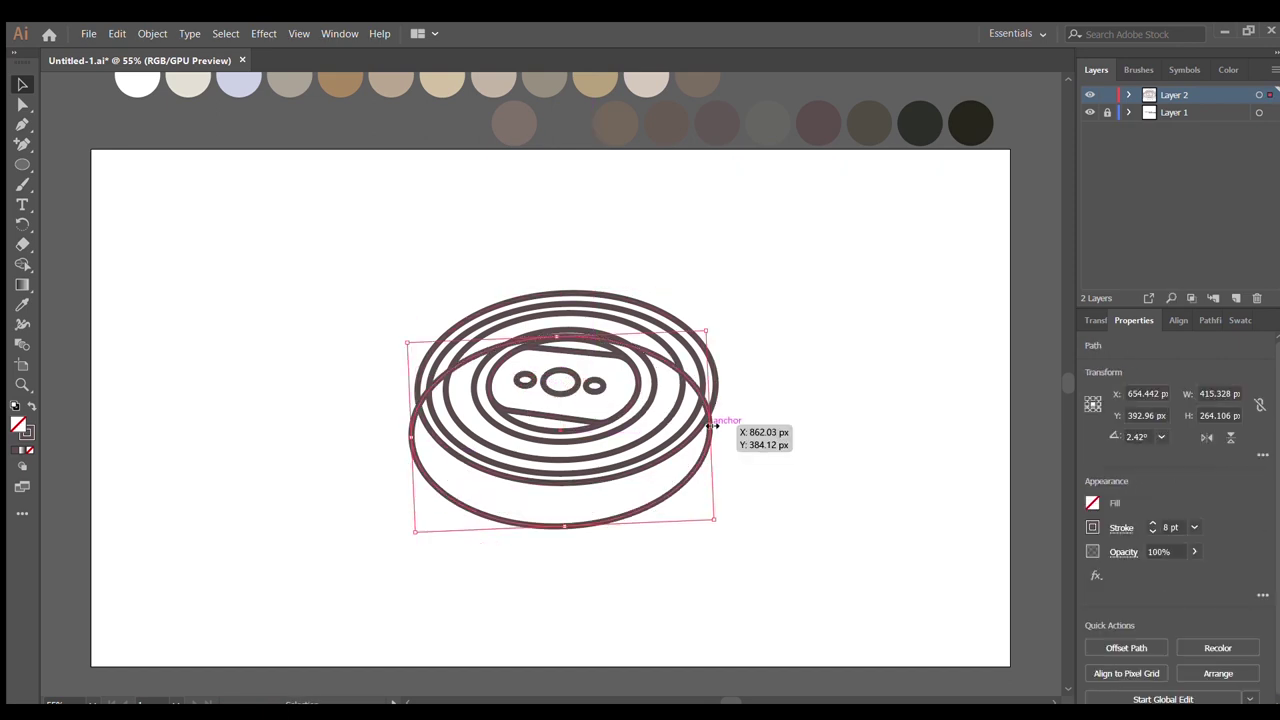
left_click_drag(711, 425, 719, 424)
key("plus")
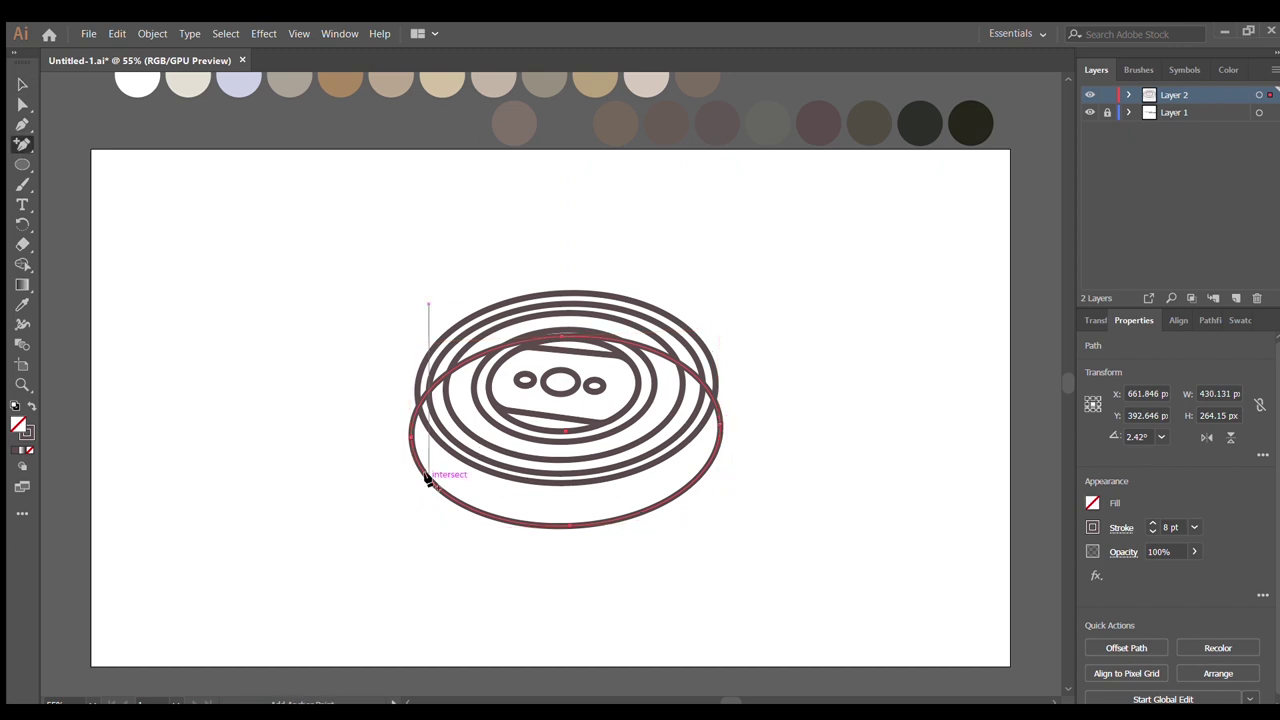
left_click(427, 480)
key("a")
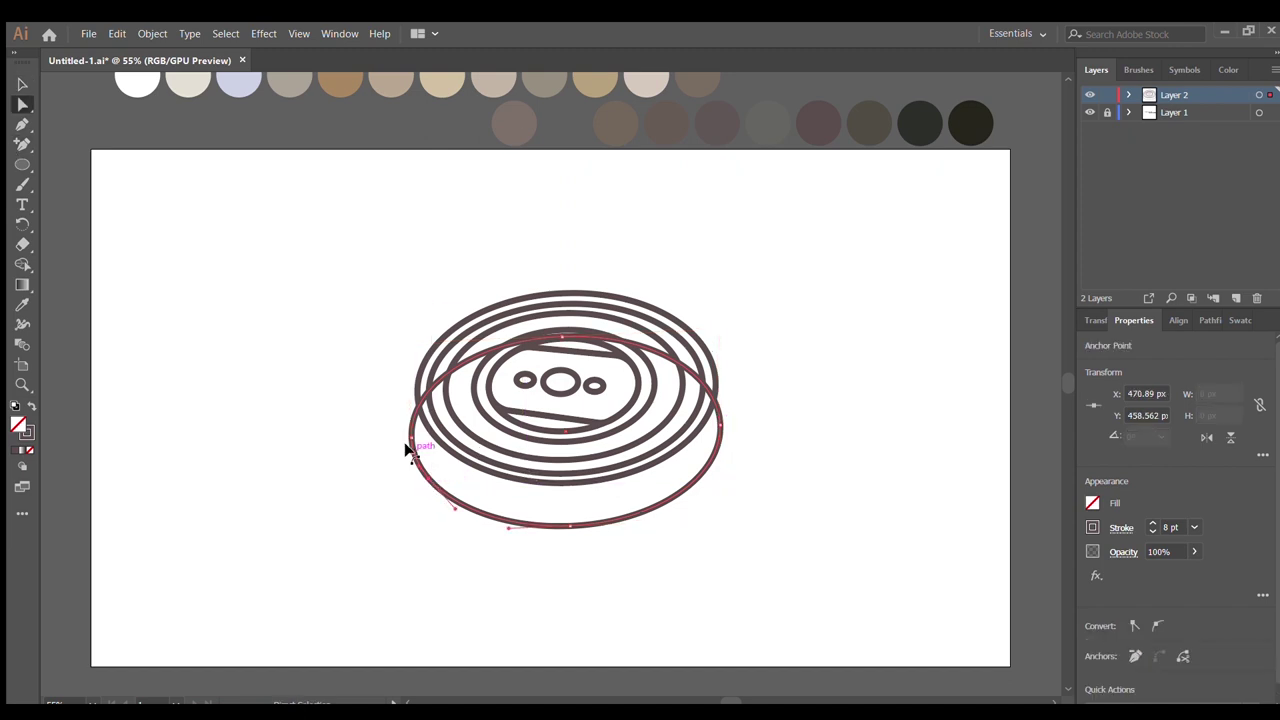
key("v")
left_click_drag(568, 338, 571, 289)
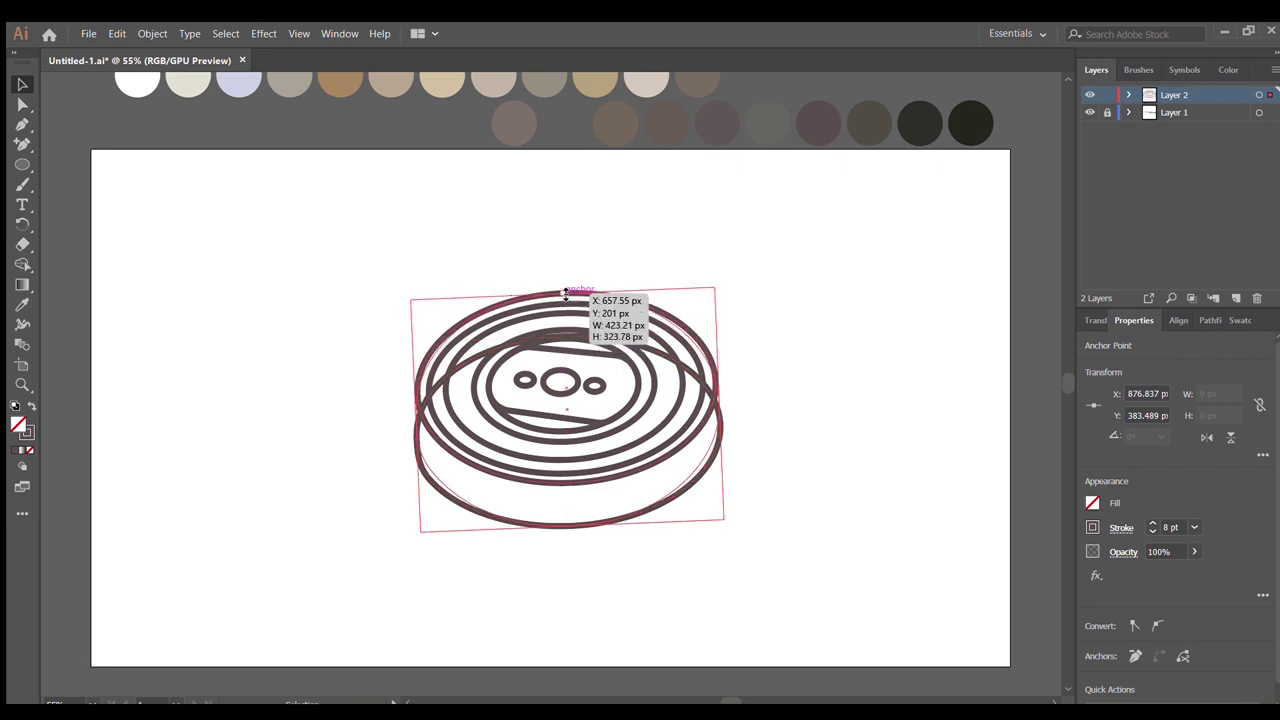
mouse_move(570, 526)
left_mouse_down()
mouse_move(428, 471)
mouse_move(415, 400)
left_mouse_up()
key("a")
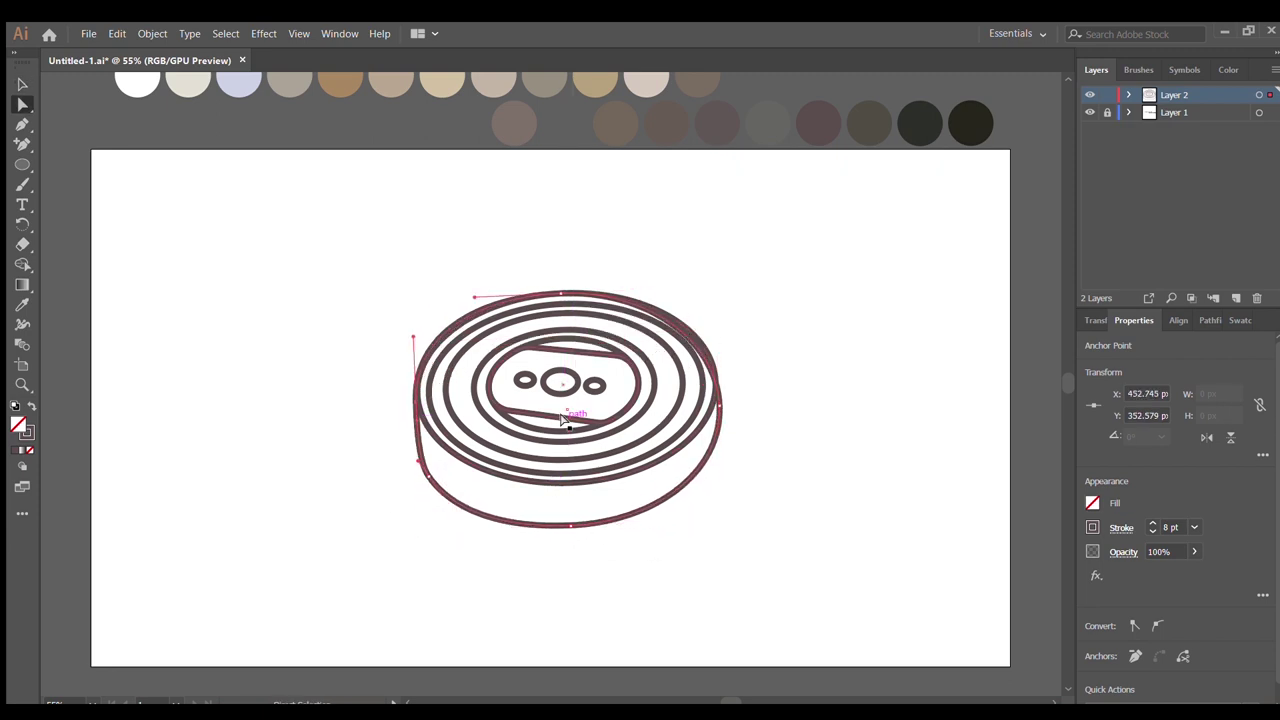
left_click_drag(720, 405, 717, 397)
left_click_drag(716, 478, 717, 397)
left_click(782, 423)
- Duplicate the body to the left and delete its top arc segments
key("v")
left_click_drag(507, 525, 190, 567)
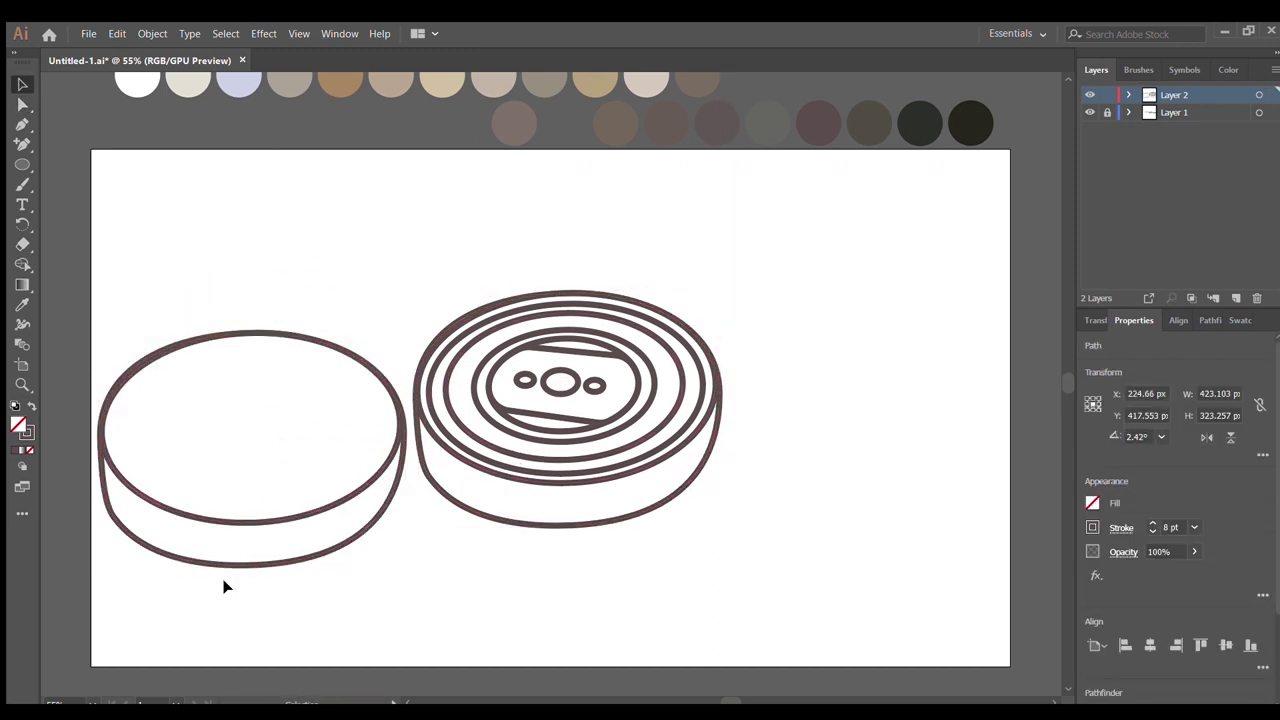
left_click(349, 424)
key("a")
left_click(271, 334)
left_click(251, 334)
key("Delete")
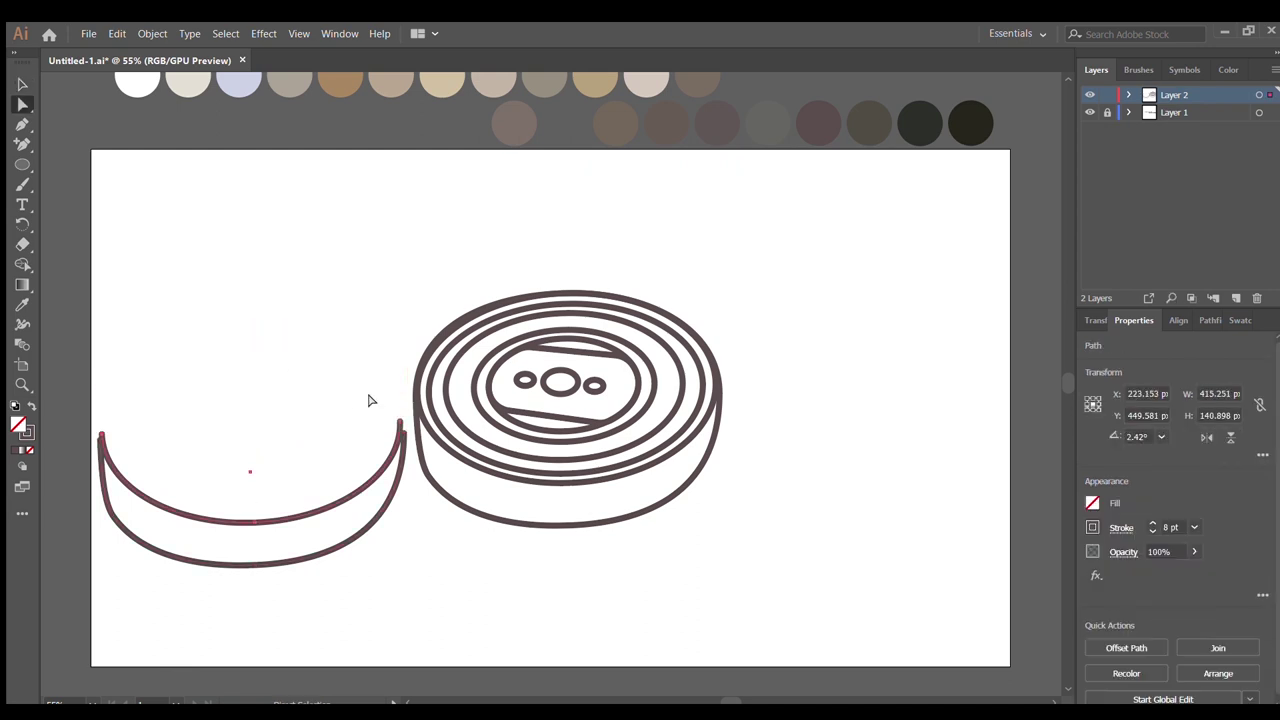
key("v")
left_click(522, 523)
key("ctrl+z")
key("ctrl+z")
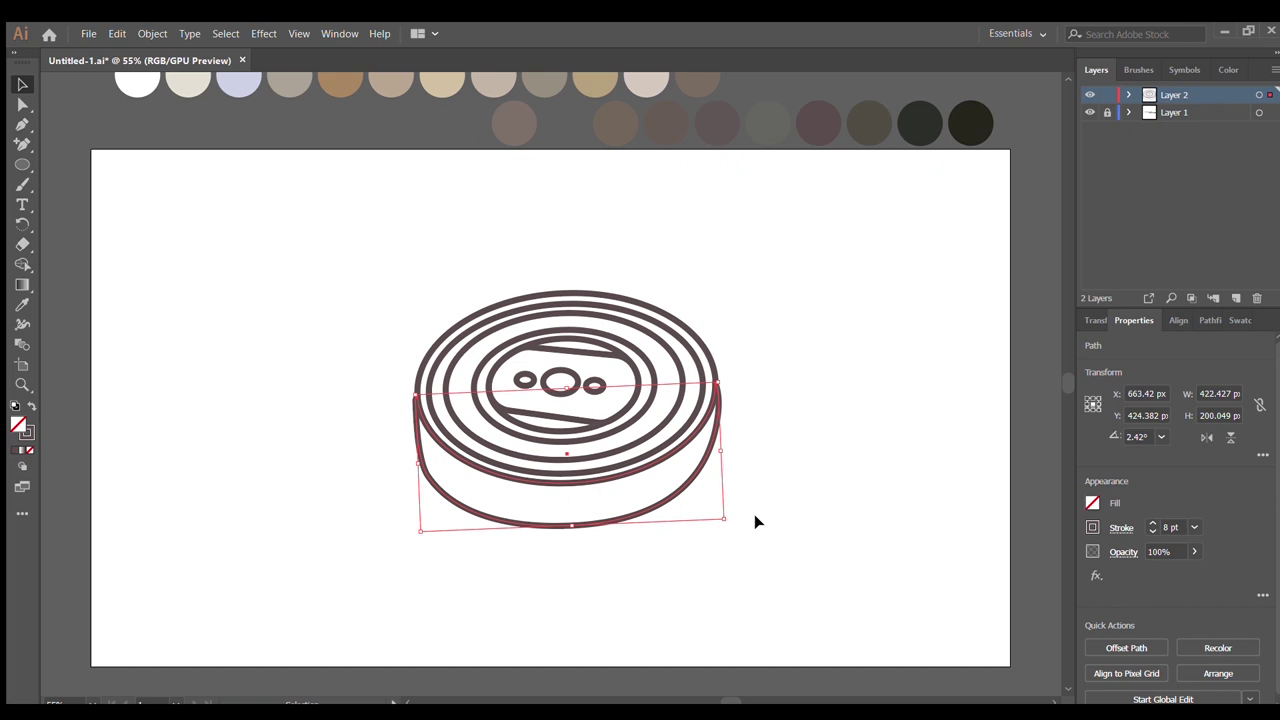
- Straighten the side wall's right edge by pulling its anchor handle straight down
left_click(754, 514)
key("a")
left_click(416, 422)
left_click(420, 402)
left_click(412, 405)
left_click(412, 405)
left_click(717, 384)
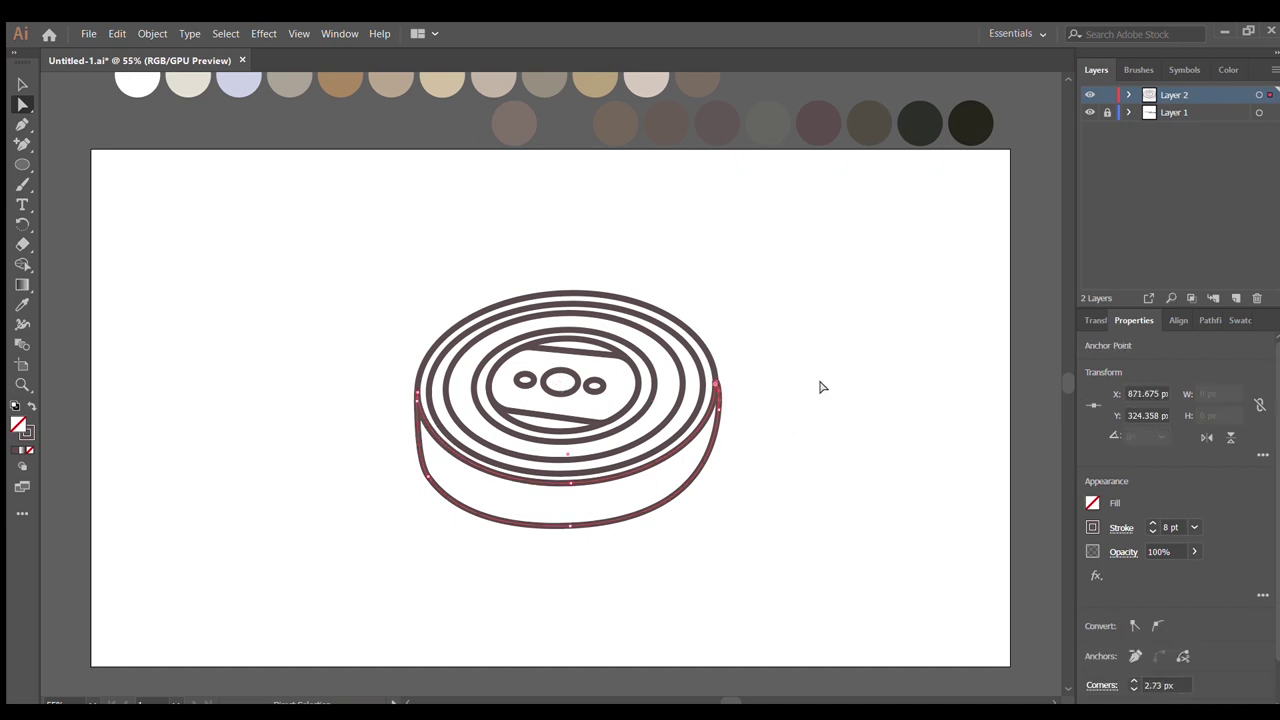
left_click(817, 434)
left_click(719, 420)
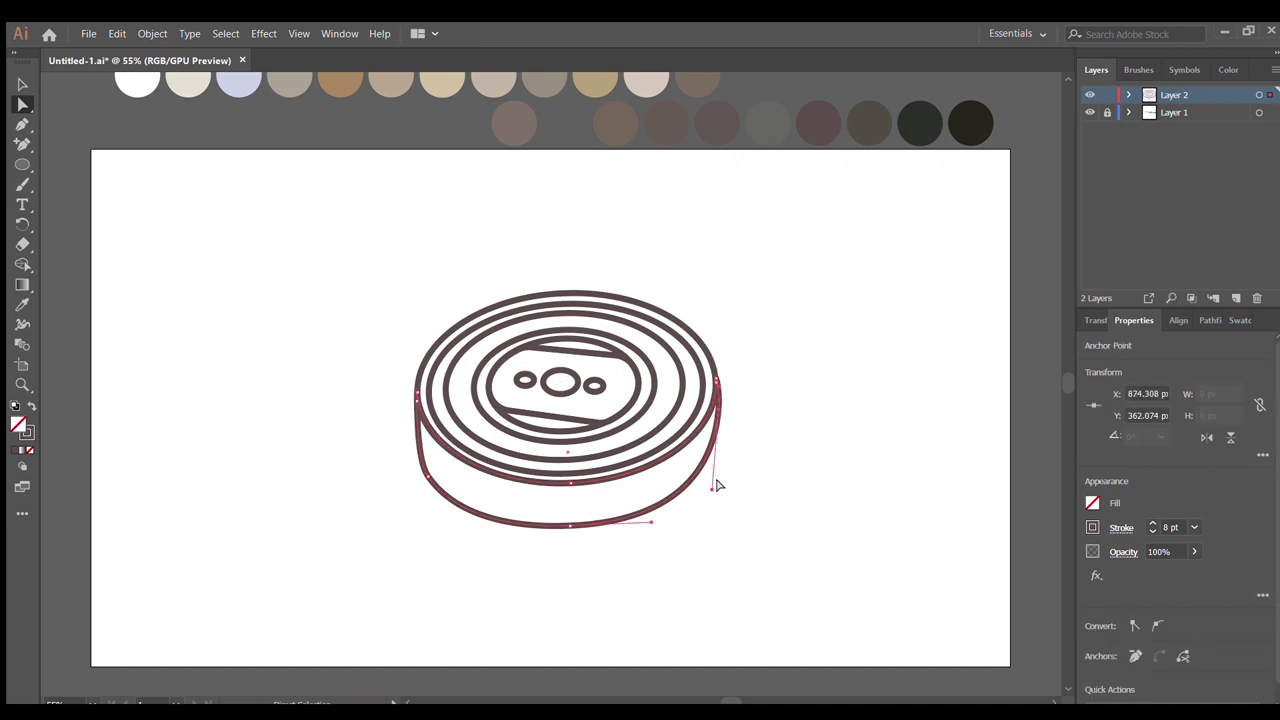
left_click_drag(712, 489, 719, 490)
- Pen-draw the front bumper panel and round its upper right corner
key("p")
left_click_drag(645, 477, 737, 434)
left_click(650, 510)
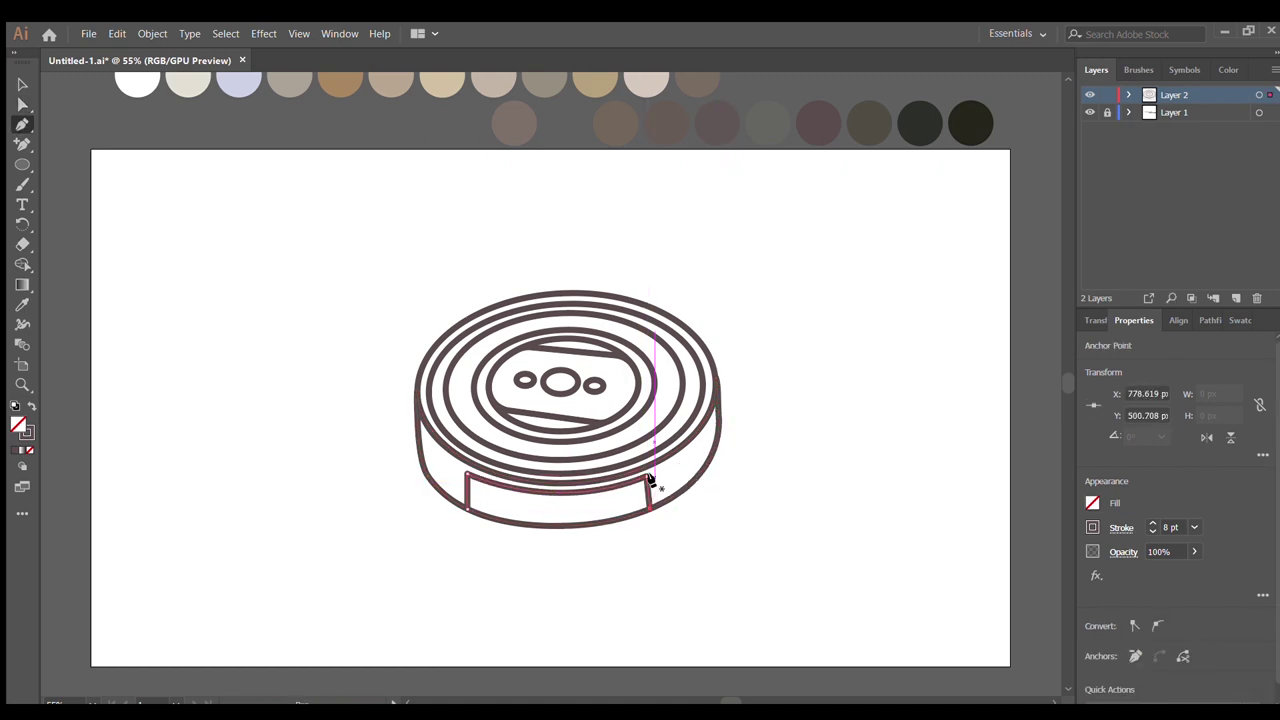
key("a")
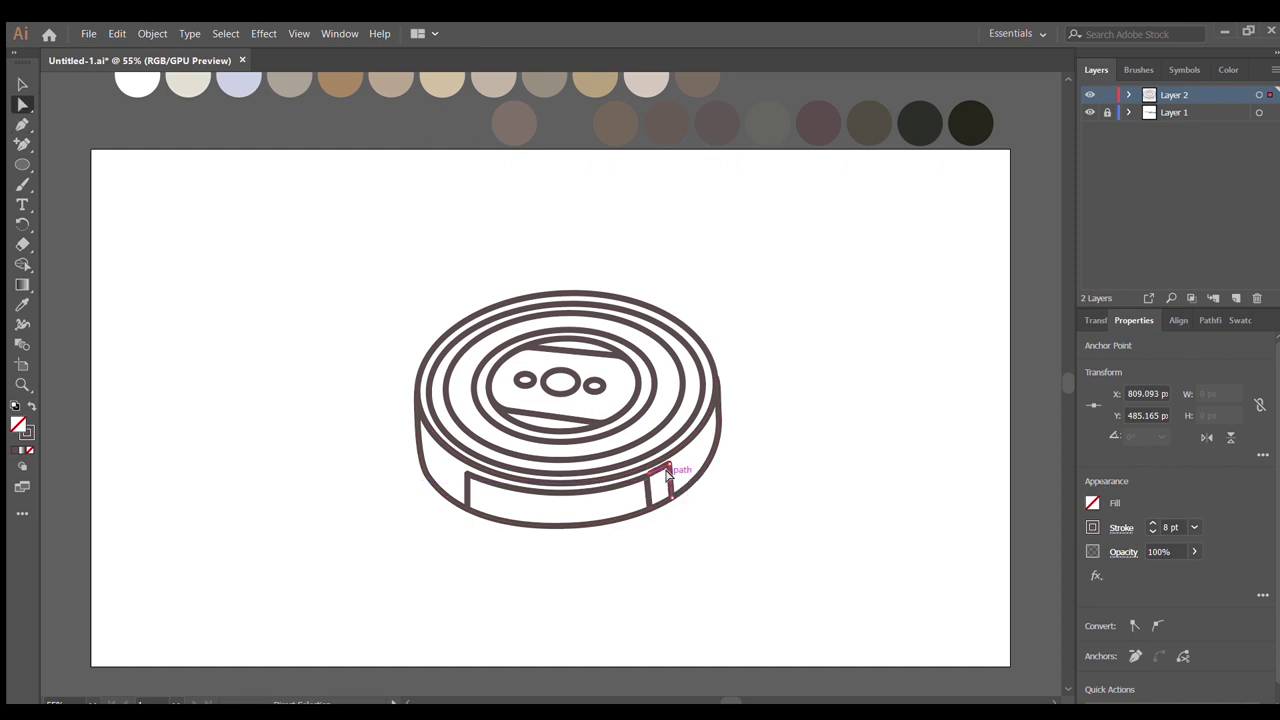
mouse_move(680, 458)
left_mouse_down()
mouse_move(656, 478)
mouse_move(671, 486)
left_mouse_up()
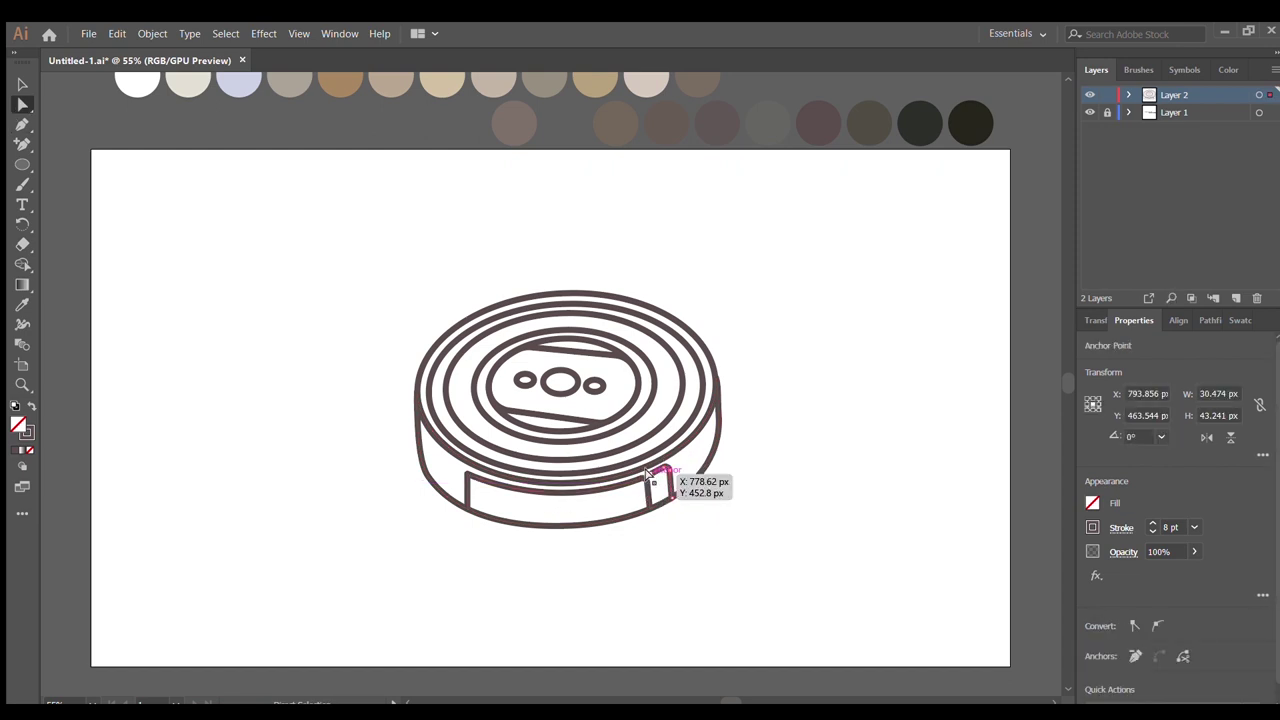
left_click(620, 514)
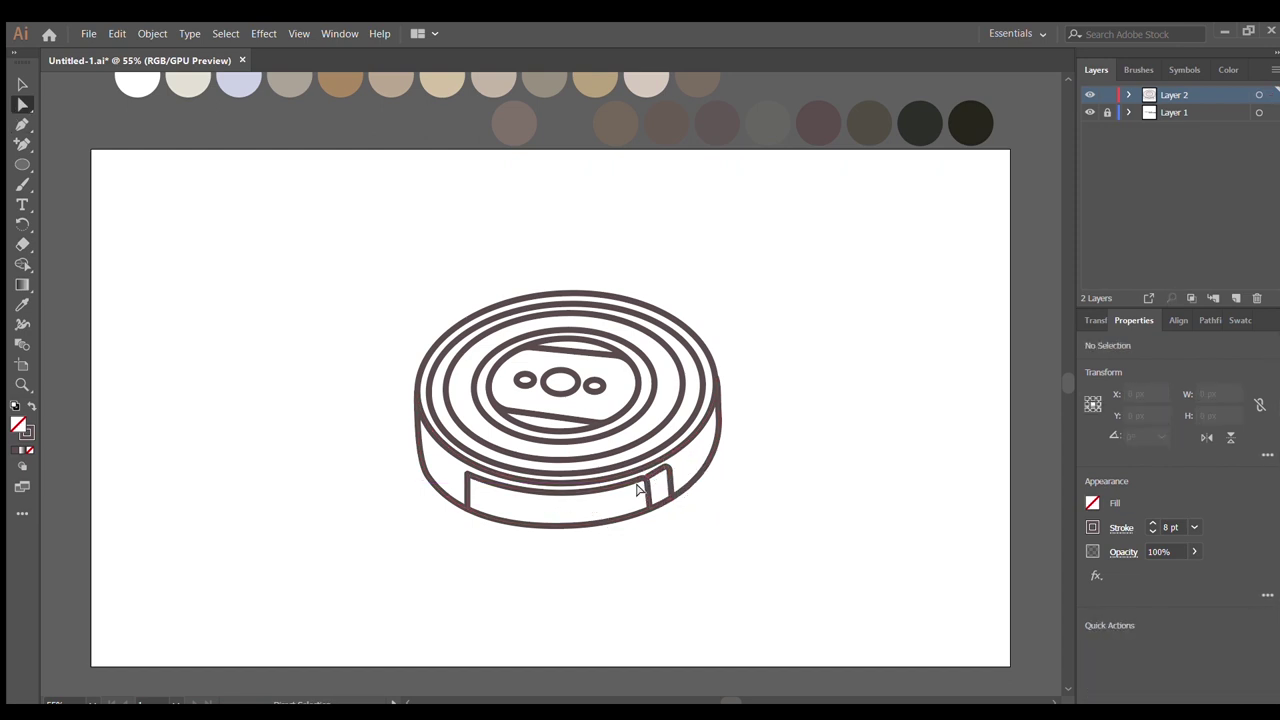
- Fill the top ellipse dark brown with no outline, send it back, and fill the second ring grey-tan
key("v")
left_click(570, 293)
key("i")
key("shift+x")
key("ctrl+shift+bracketleft")
left_click(524, 424, "ctrl")
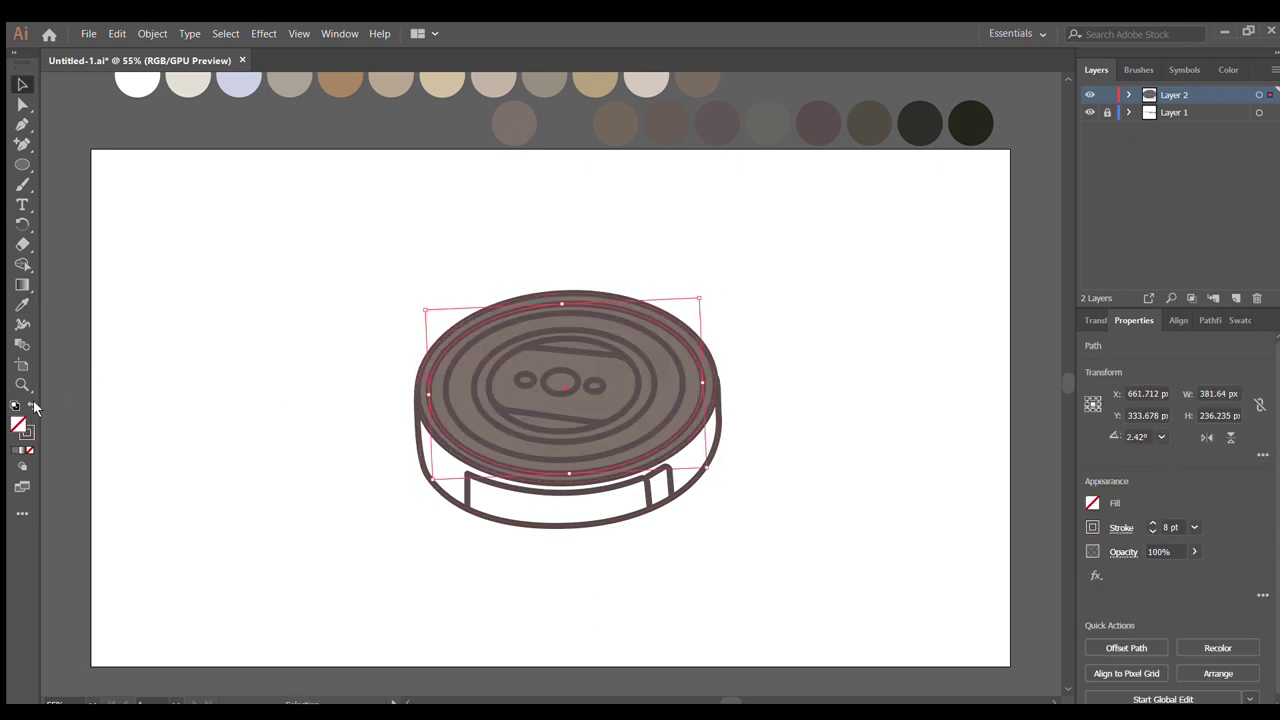
key("v")
key("shift+x")
key("shift+x")
key("i")
left_click(544, 79)
key("v")
- Fill the third ring beige, inner ring dark, rounded panel lighter brown, and centre button light
left_click(607, 437, "ctrl")
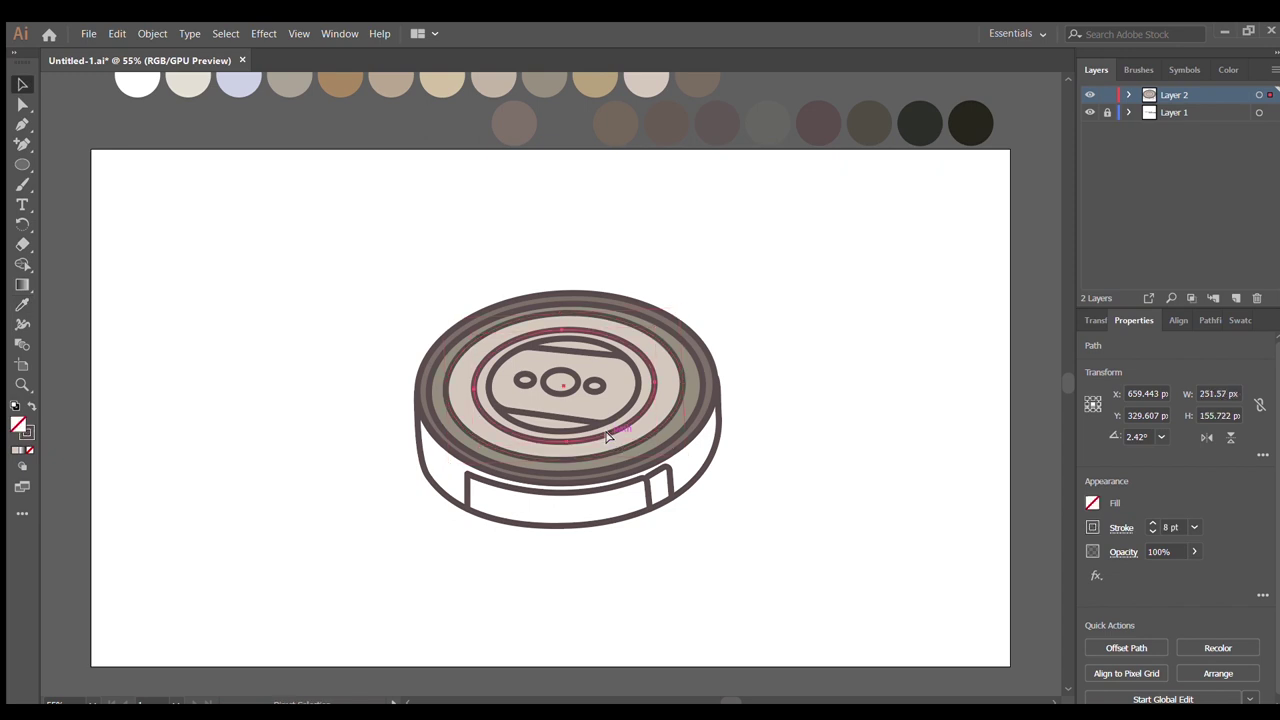
key("i")
left_click(870, 122)
key("shift+x")
left_click(562, 384, "ctrl")
left_click(560, 385, "ctrl")
key("shift+x")
left_click(537, 355)
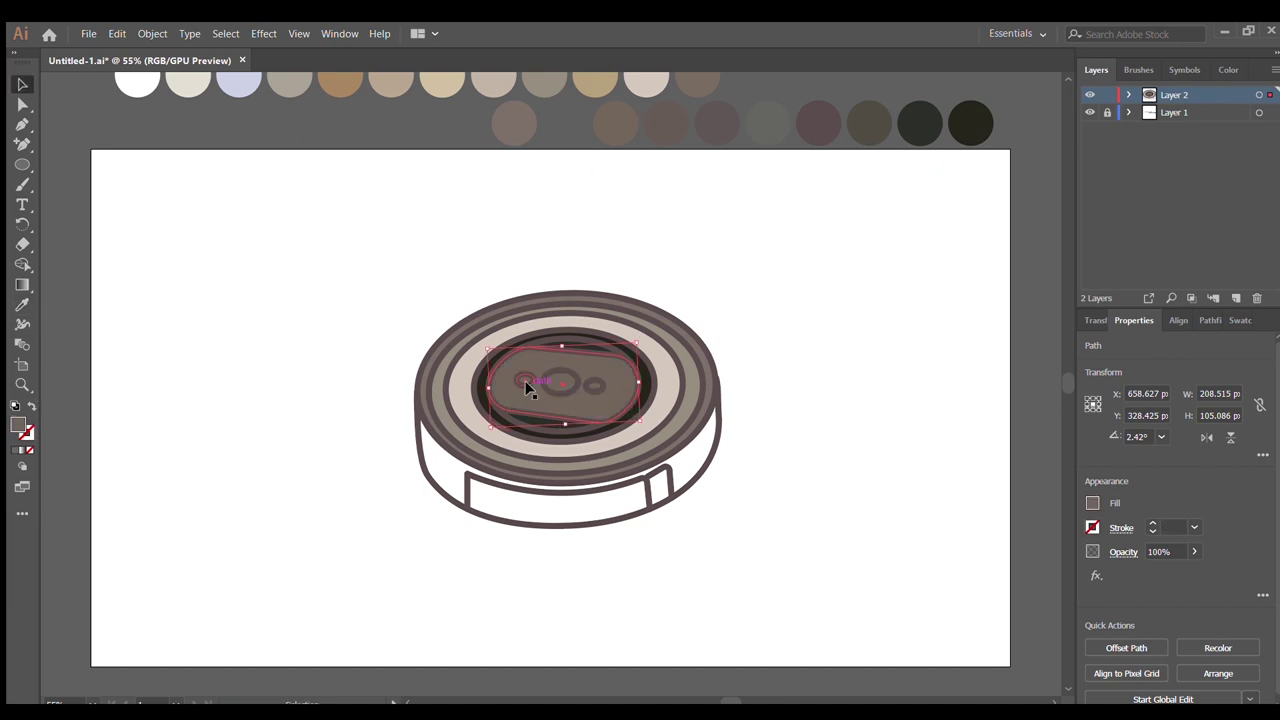
left_click(525, 381, "ctrl")
key("shift+x")
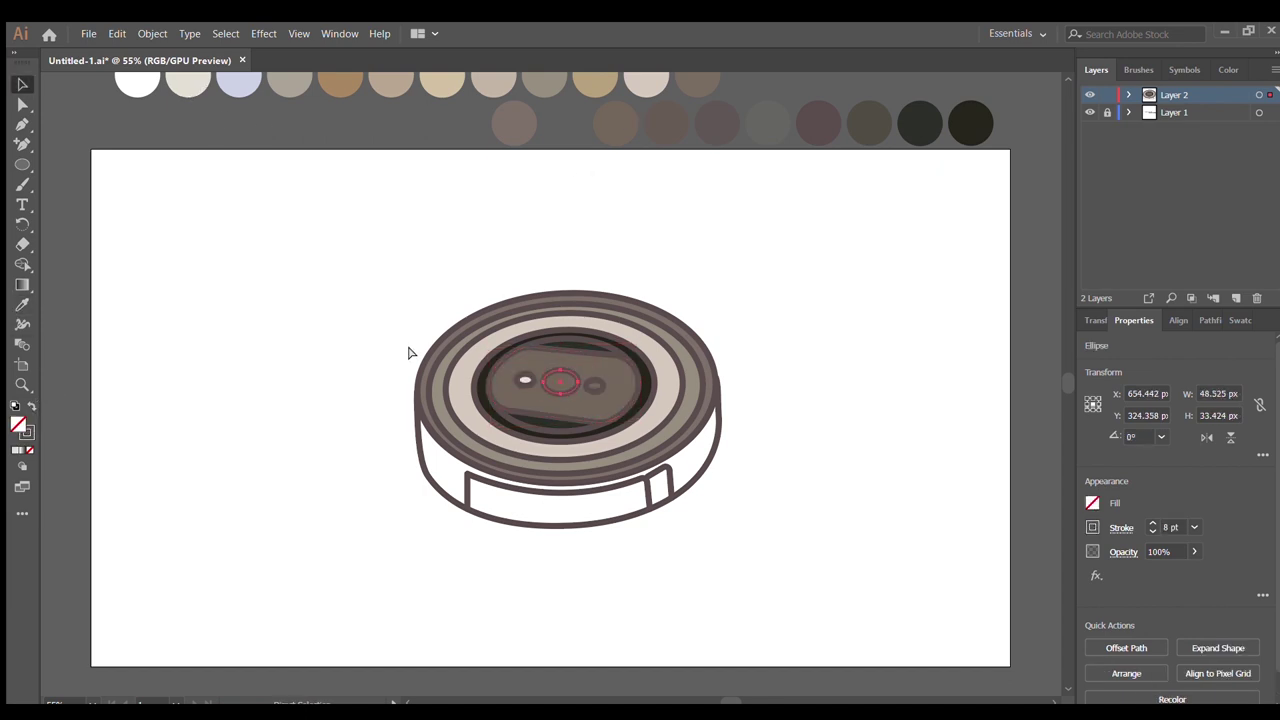
left_click(188, 80)
left_click(594, 385, "ctrl")
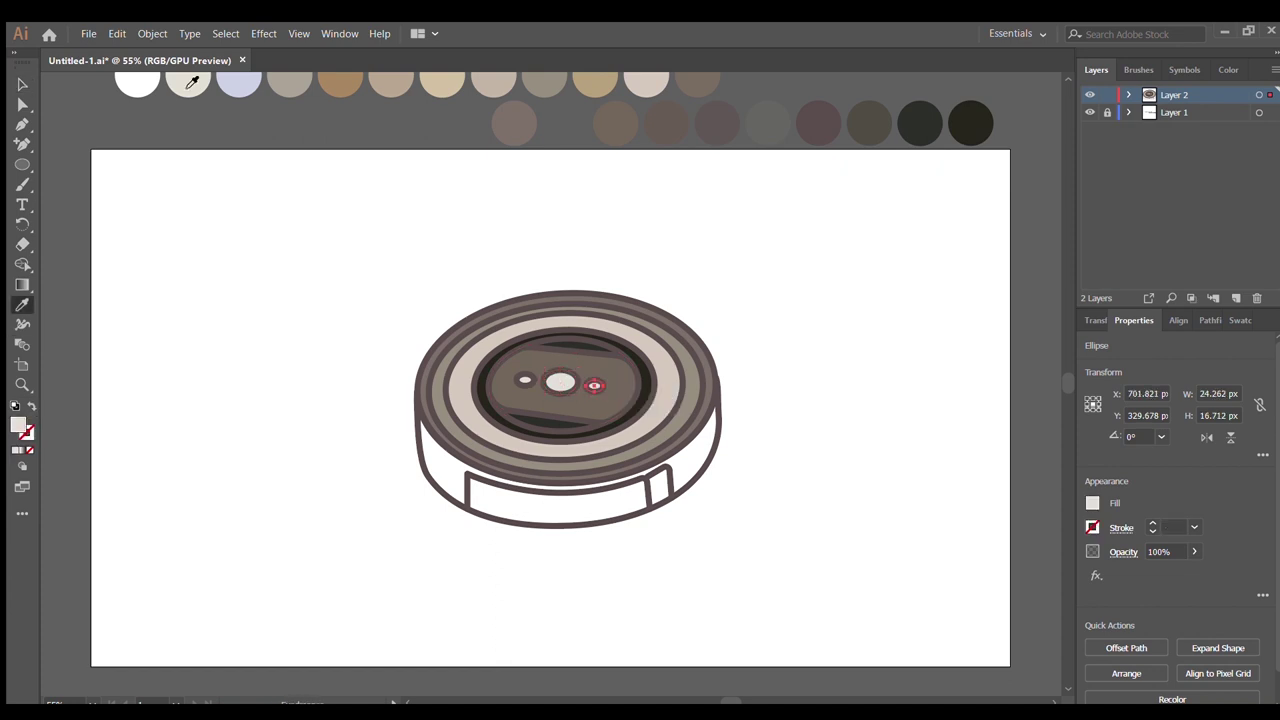
- Fill the lower body brown and copy the top oval up above the disc
left_click(520, 528, "ctrl")
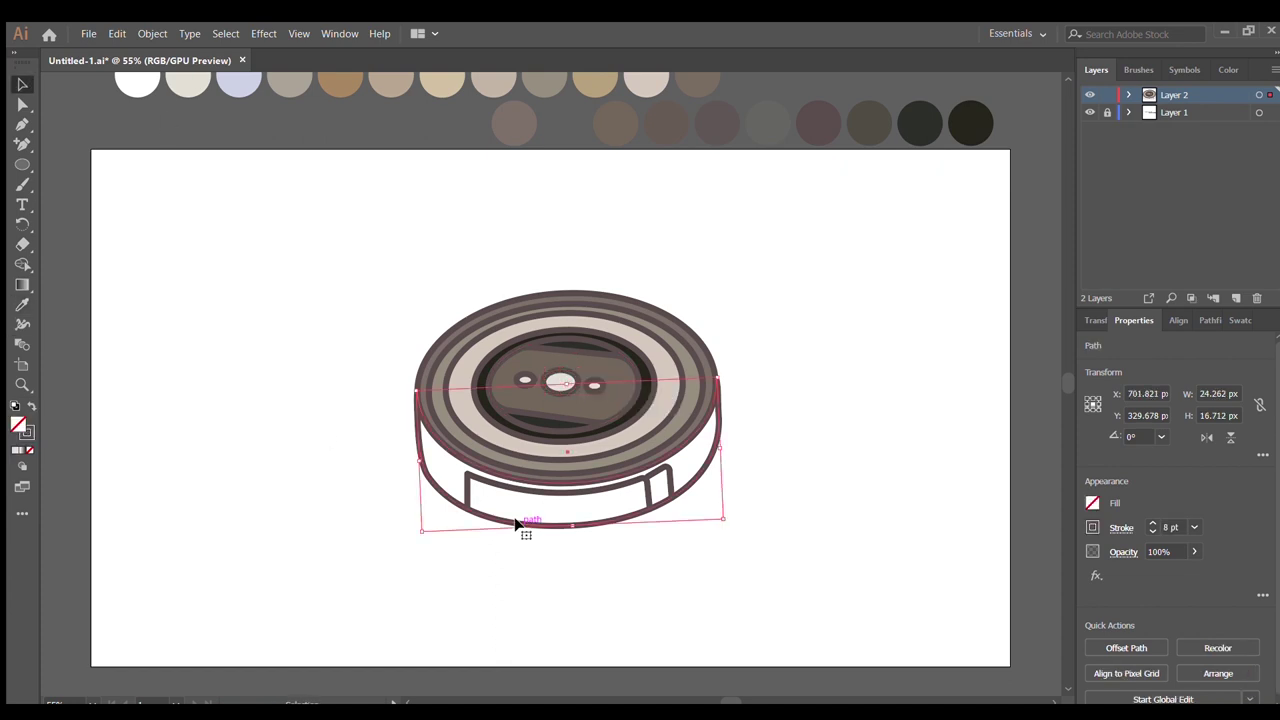
left_click(586, 409)
key("ctrl+shift+a")
left_click_drag(630, 342, 671, 228)
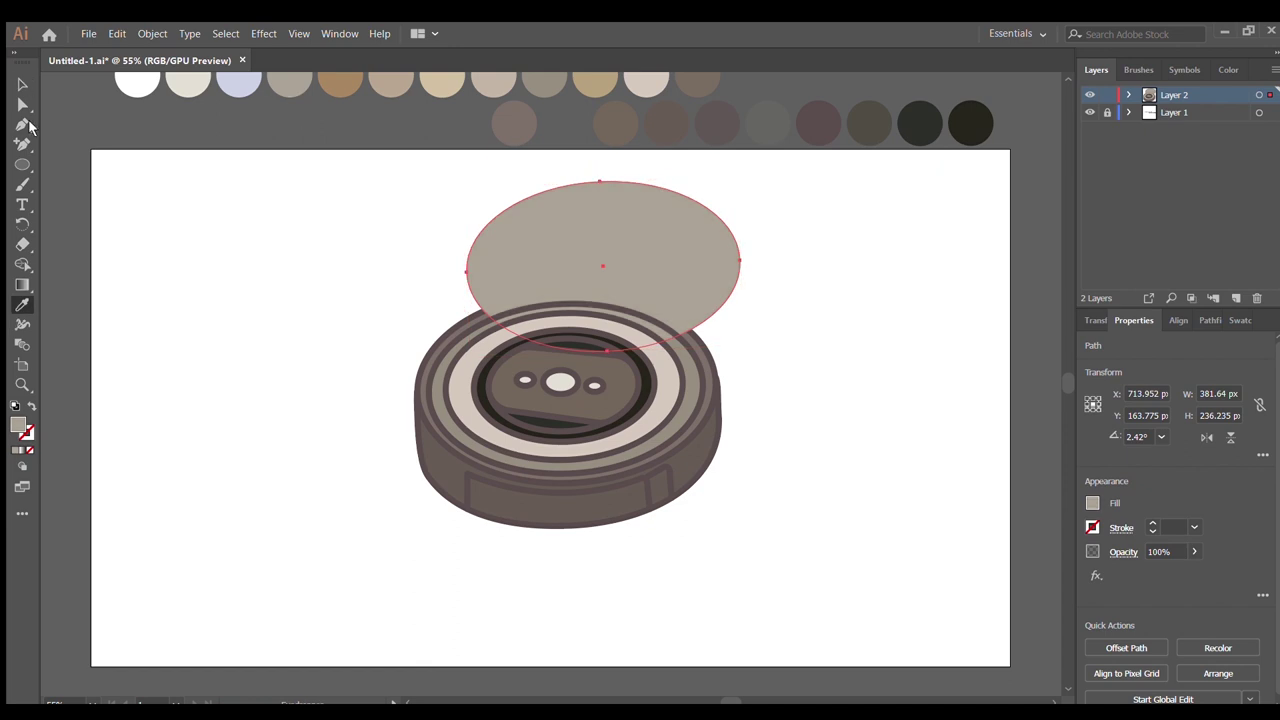
- Cut the copied oval into a half-oval and move it onto the puck top as shading
left_click(466, 277)
key("Delete")
key("v")
mouse_move(536, 276)
left_mouse_down()
mouse_move(523, 376)
mouse_move(498, 357)
left_mouse_up()
key("Down")
key("Down")
key("Down")
key("Right")
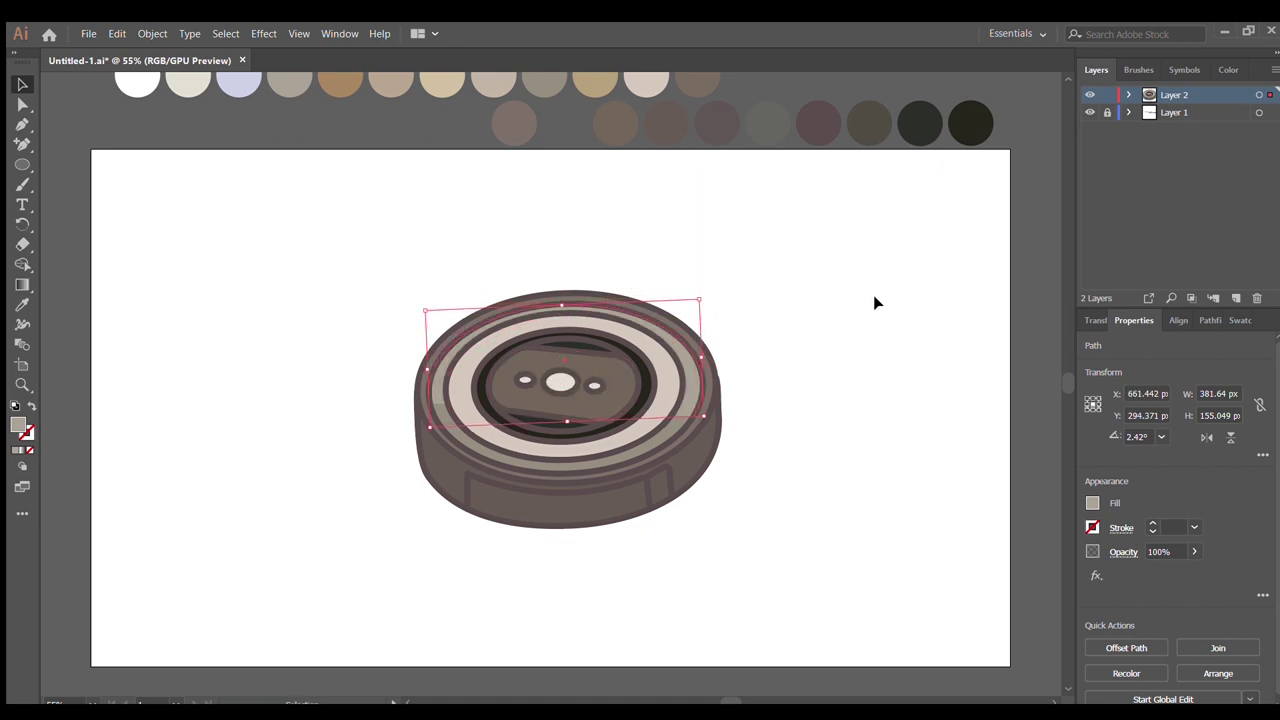
left_click(783, 393)
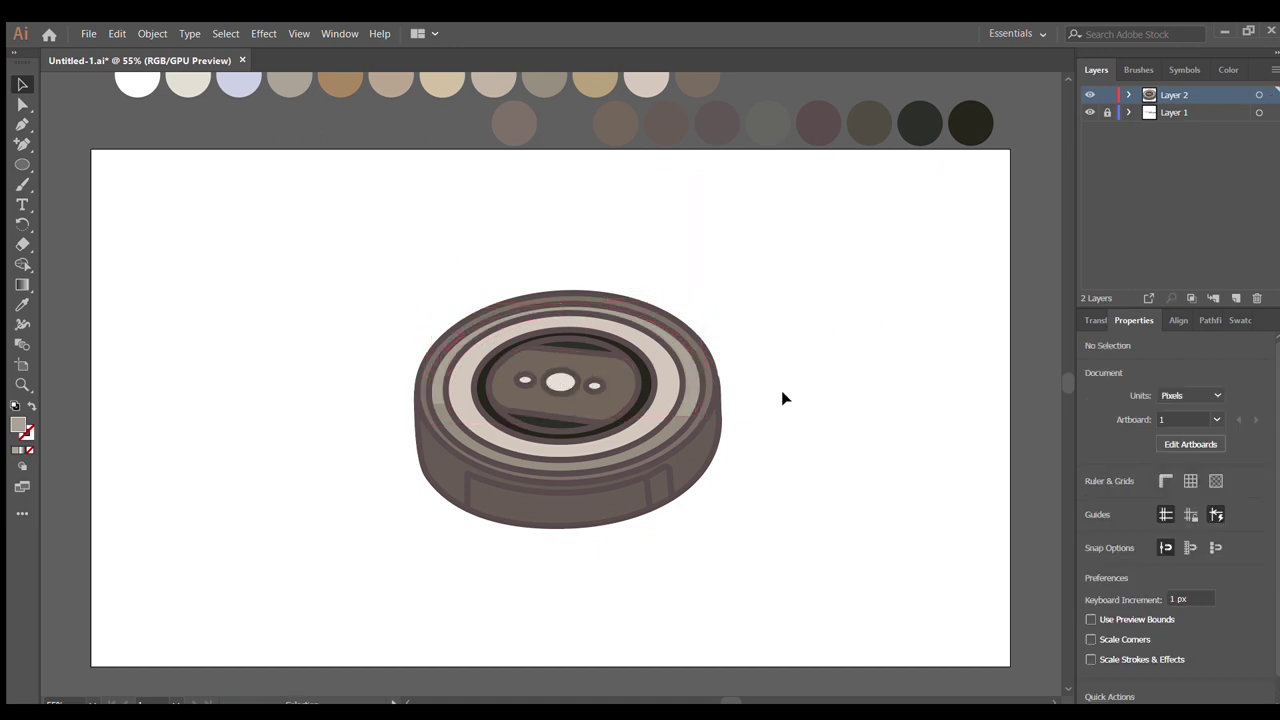
- Turn a lighter copy of the top oval into a half-oval highlight on the top ring
left_click_drag(663, 380, 720, 289)
key("i")
left_click(487, 85)
left_click(735, 317)
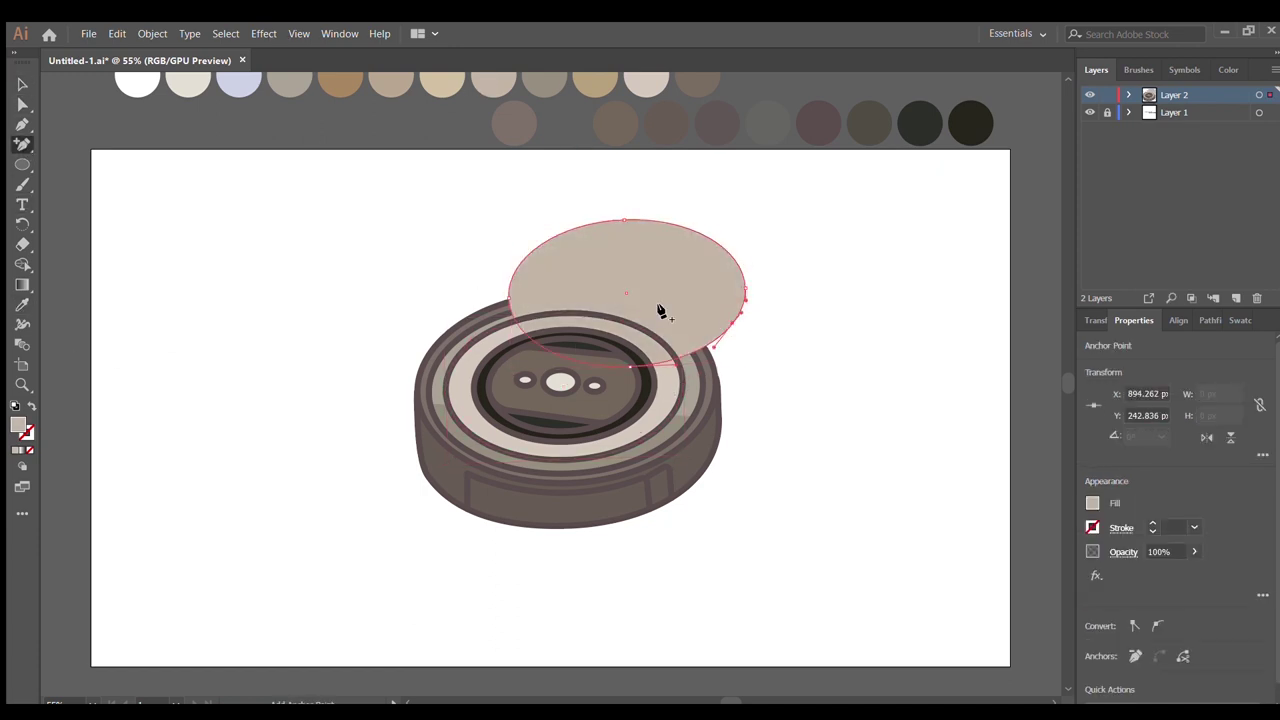
left_click_drag(630, 366, 529, 252)
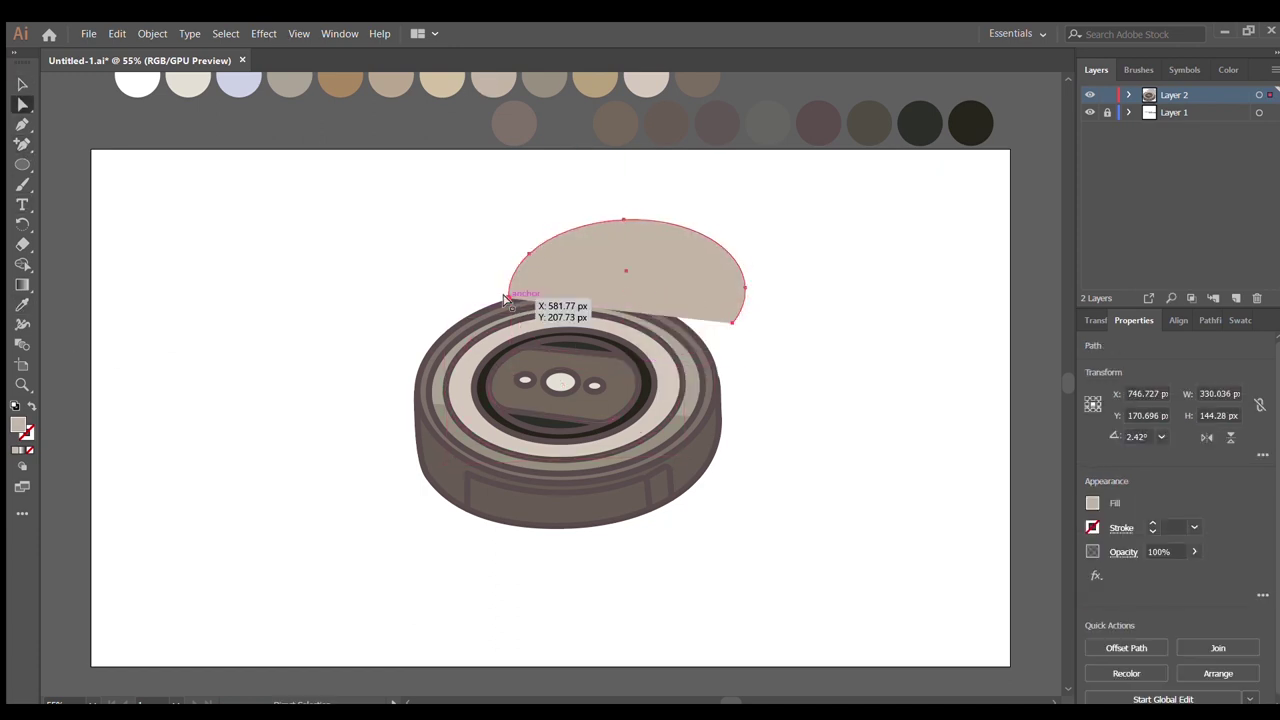
key("v")
mouse_move(613, 268)
left_mouse_down()
mouse_move(593, 353)
mouse_move(678, 226)
left_mouse_up()
left_click(778, 397)
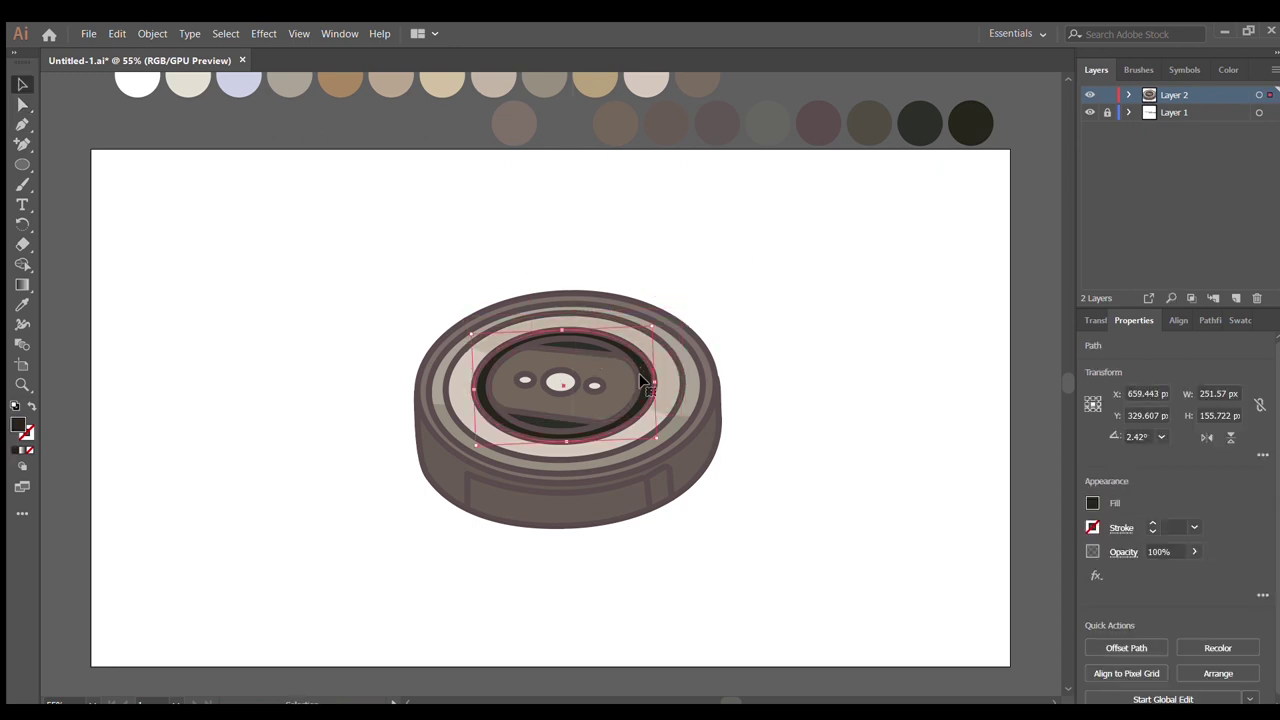
- Make a grey half-oval arc from another oval copy and place it on the dial
left_click(22, 306)
left_click(558, 130)
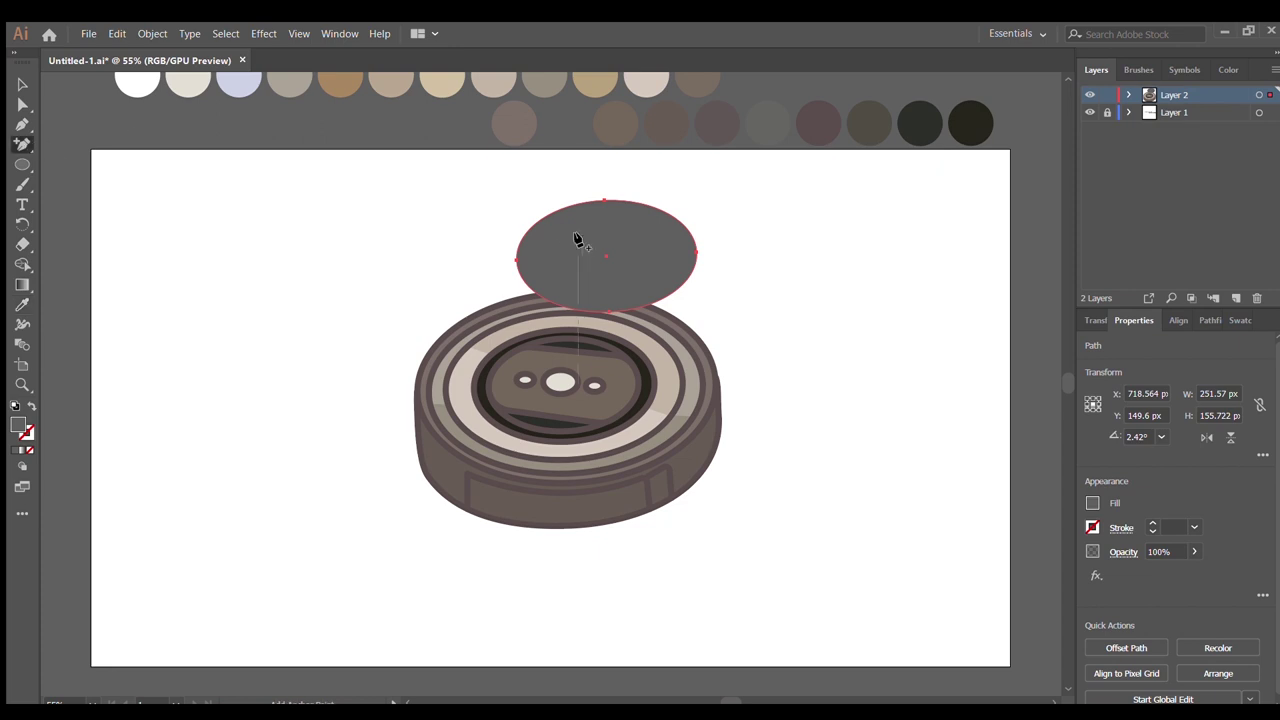
left_click(519, 241)
key("a")
left_click(608, 311)
key("Delete")
left_click_drag(514, 262, 530, 352)
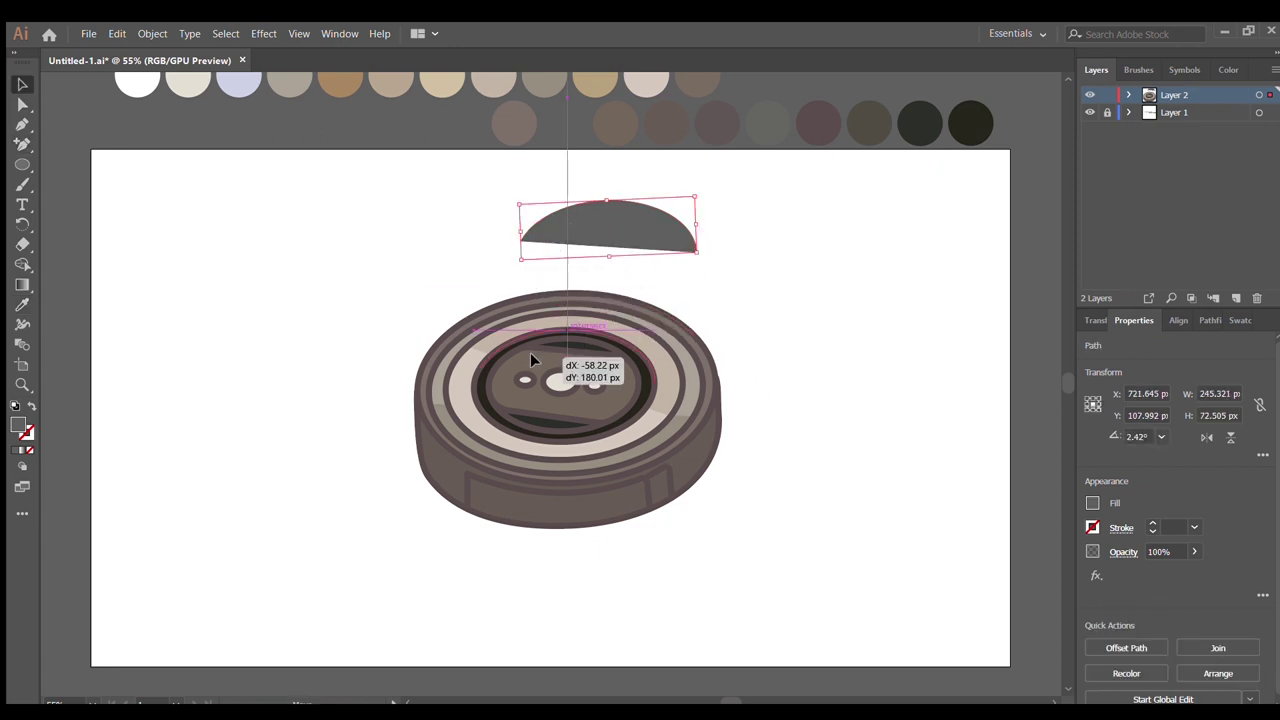
key("v")
left_click(807, 337)
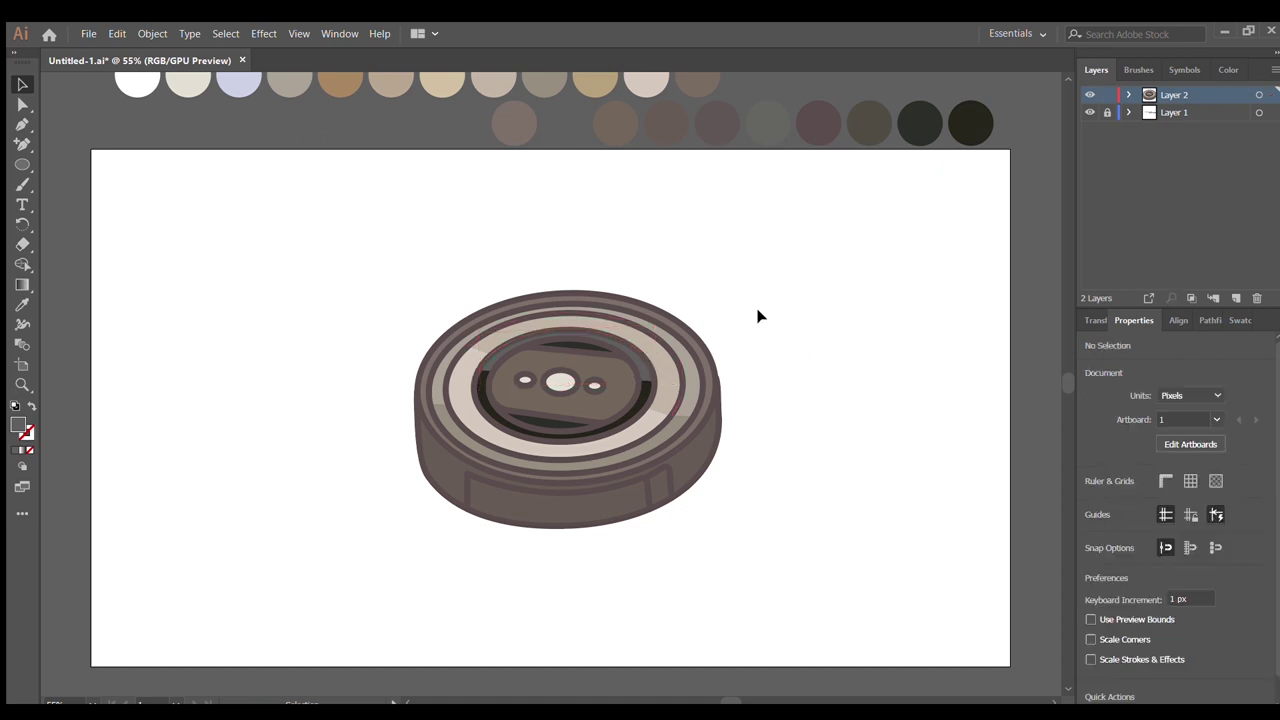
- Start pen-drawing the rim highlight strip by placing its first corners
key("p")
left_click(585, 300)
left_click(628, 302)
- Draw a triangular highlight strip on the vacuum's rim with the Pen tool
left_click(614, 316)
left_click(580, 311)
left_click(585, 300)
key("a")
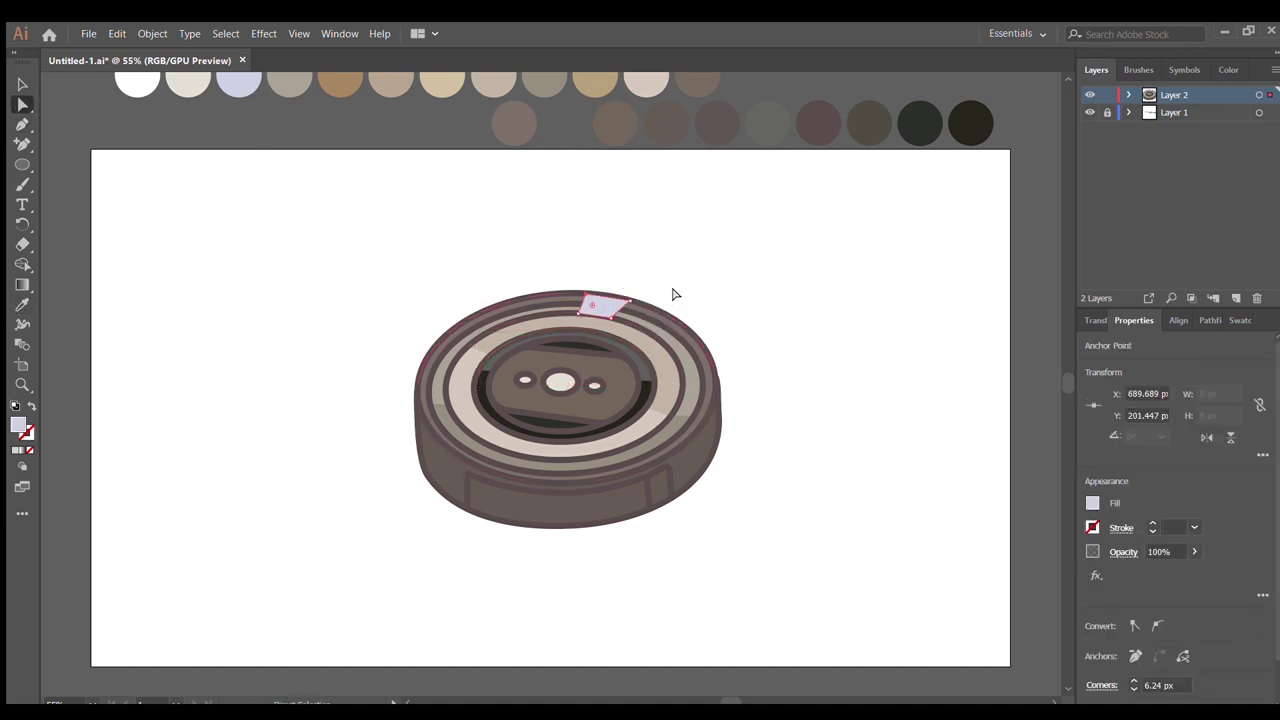
key("v")
left_click(672, 294)
left_click(666, 309)
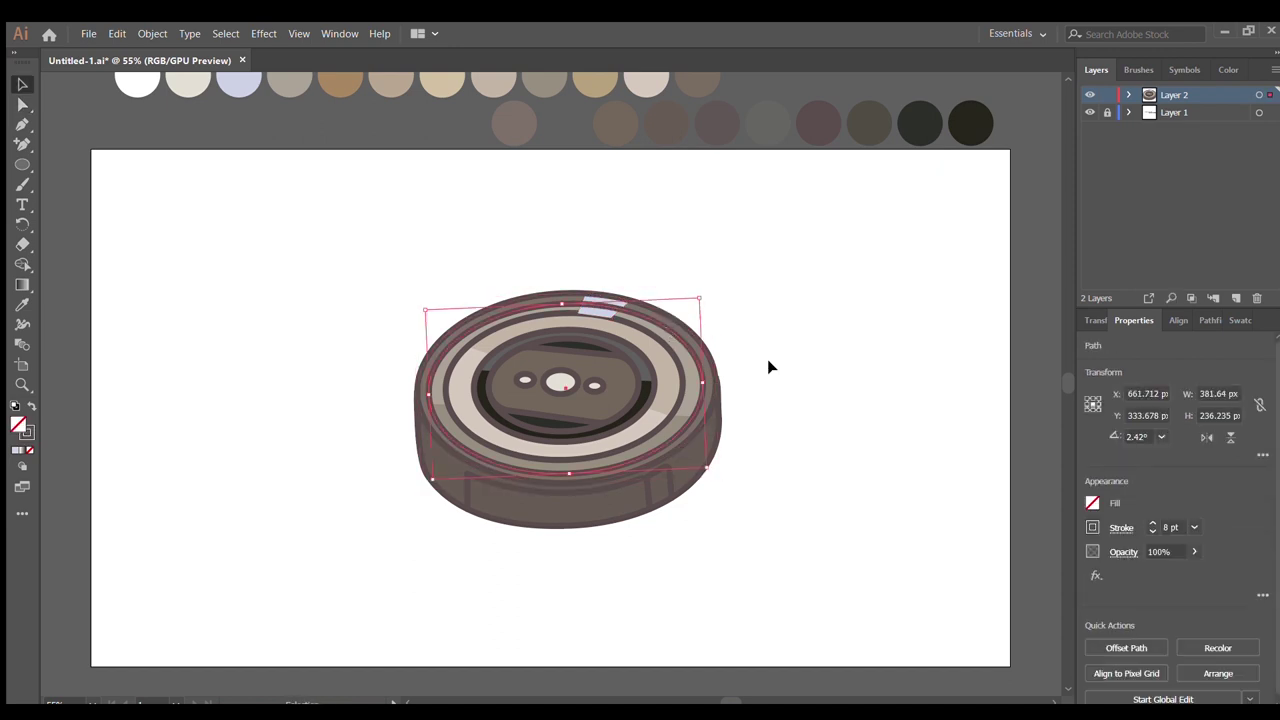
left_click(837, 404)
- Draw a four-cornered front side panel on the lower part of the robot
key("p")
left_click(525, 483)
left_click(525, 522)
left_click(595, 522)
left_click(587, 482)
left_click(525, 483)
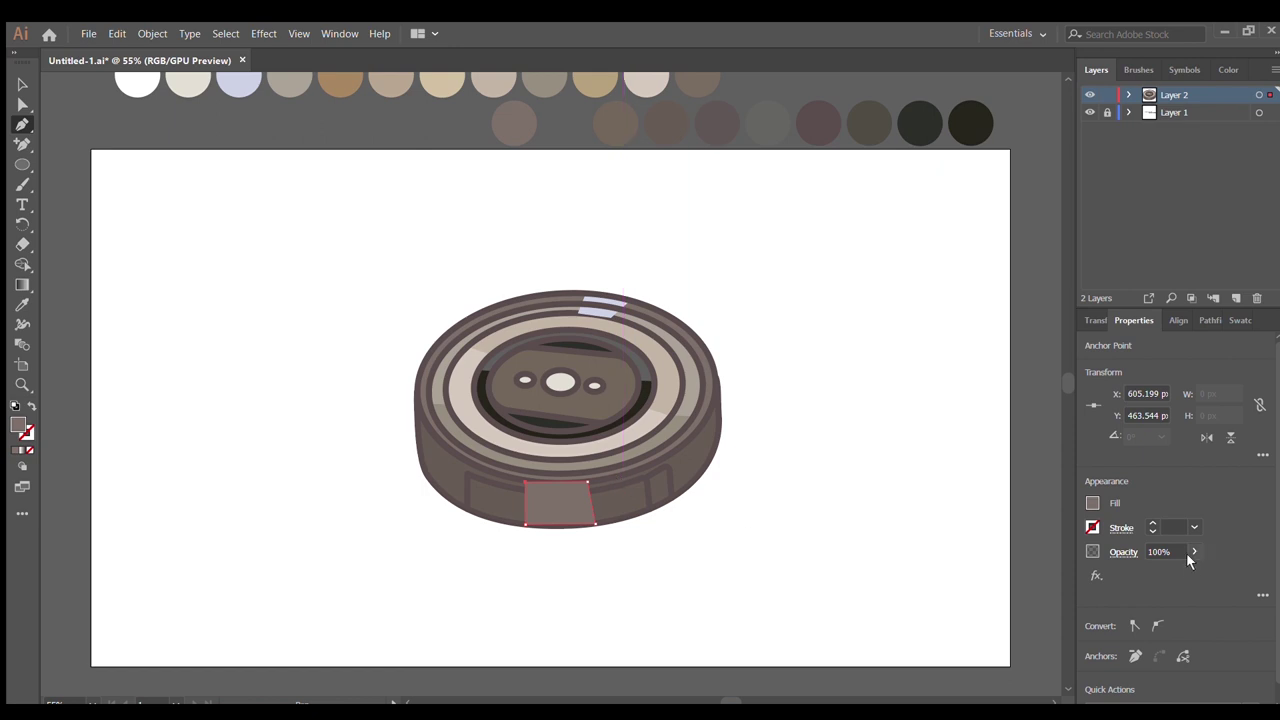
key("v")
left_click(495, 476)
left_click(445, 495)
left_click(586, 549)
- Add a curved highlight segment along the robot's right edge and round its corner
key("i")
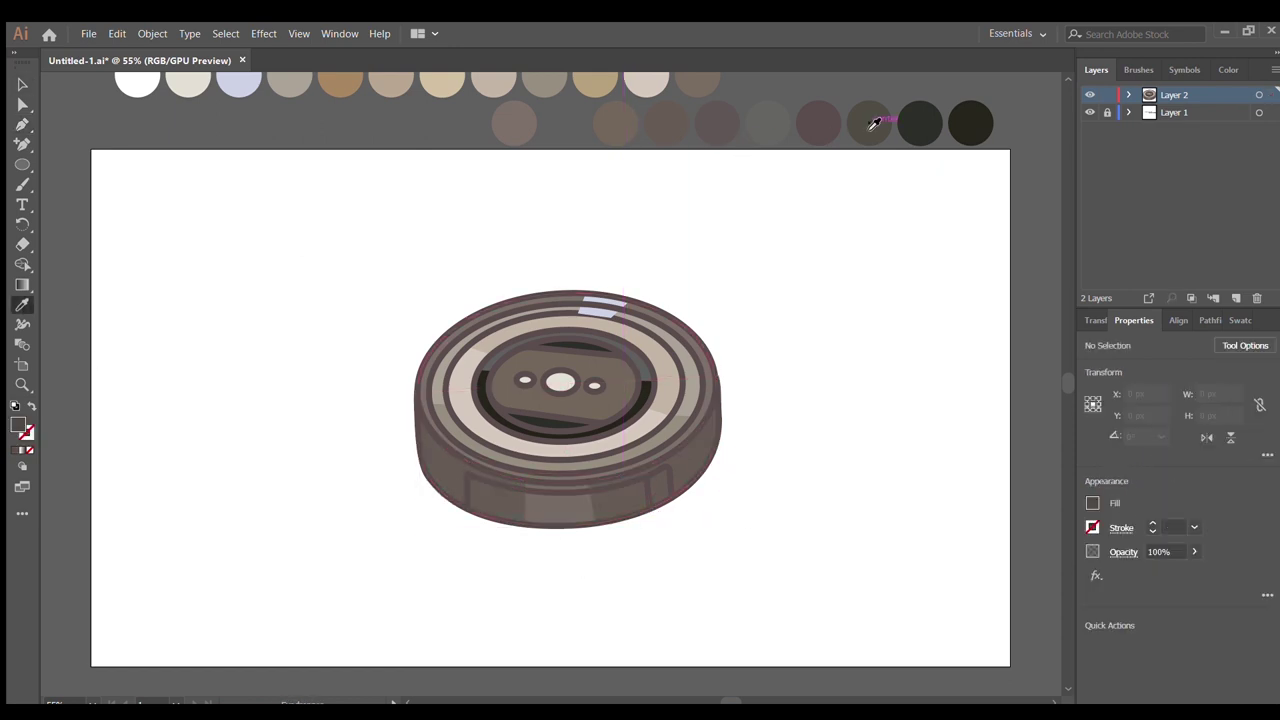
key("p")
left_click(690, 428)
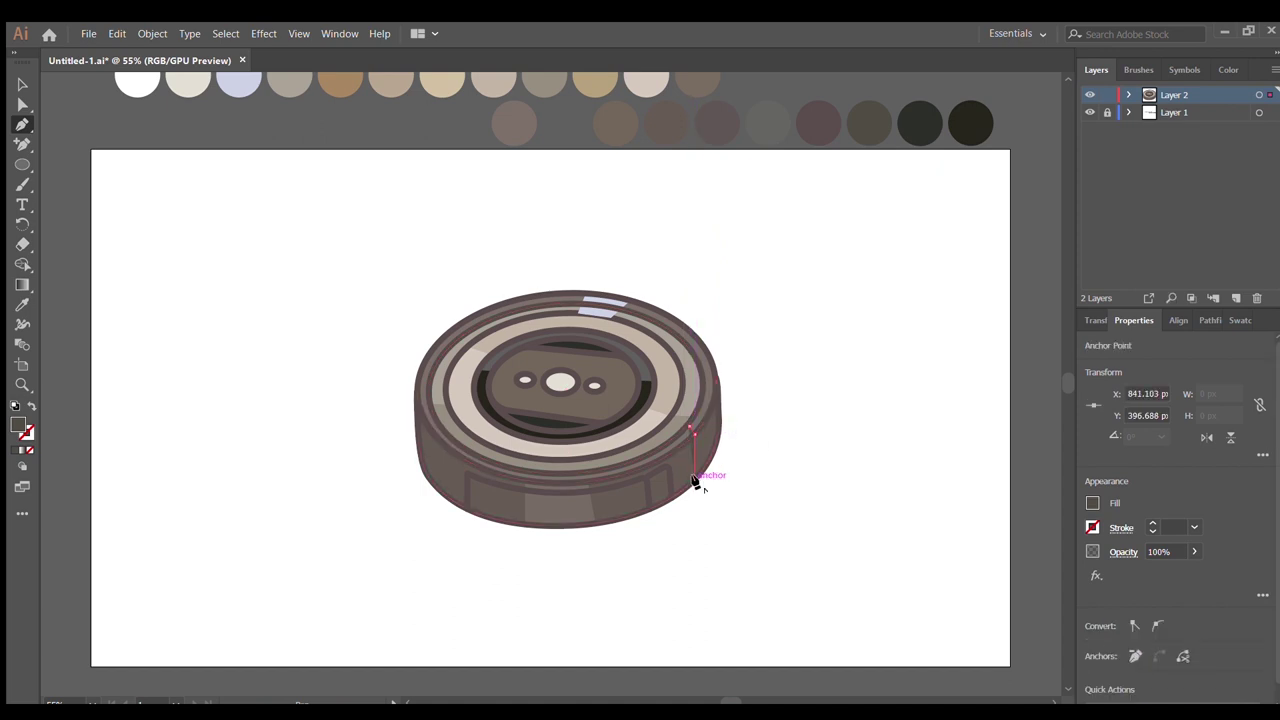
mouse_move(695, 482)
left_mouse_down()
mouse_move(700, 428)
mouse_move(694, 446)
left_mouse_up()
key("a")
key("v")
left_click(676, 436)
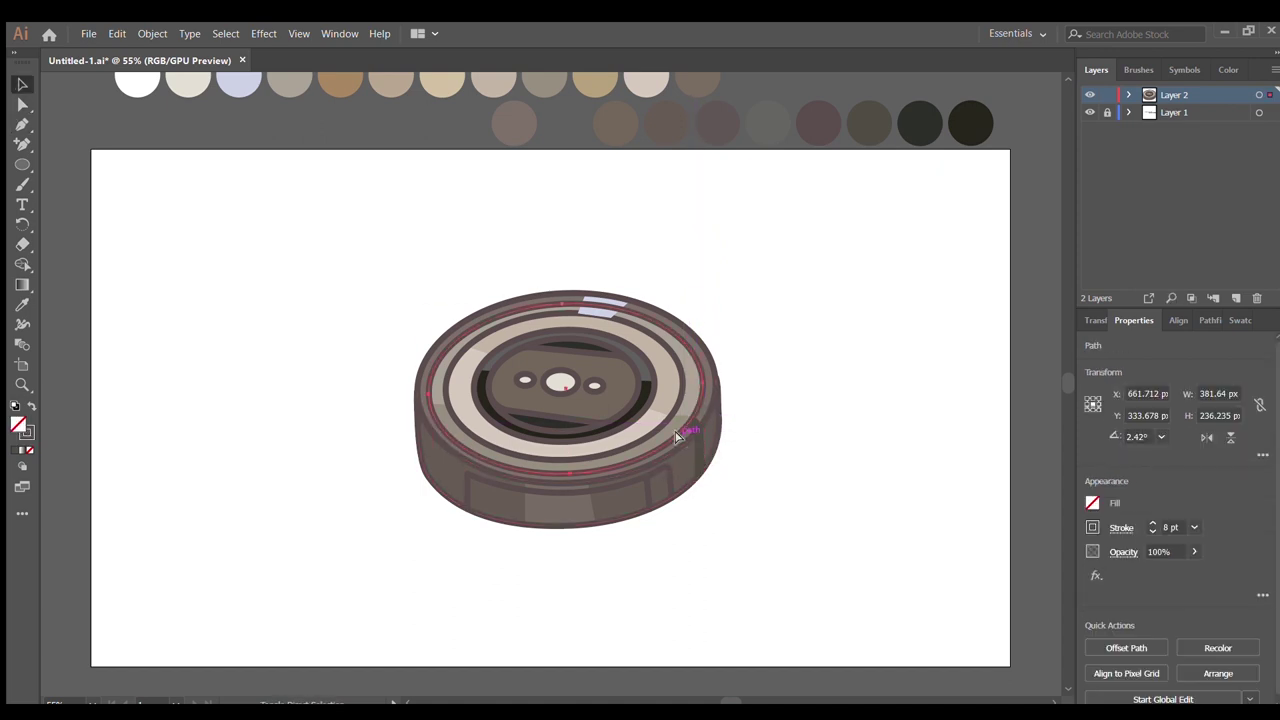
left_click(764, 456)
- Draw a curved highlight path along the ring's upper-left edge
key("p")
left_click(428, 303)
left_click_drag(424, 363, 427, 372)
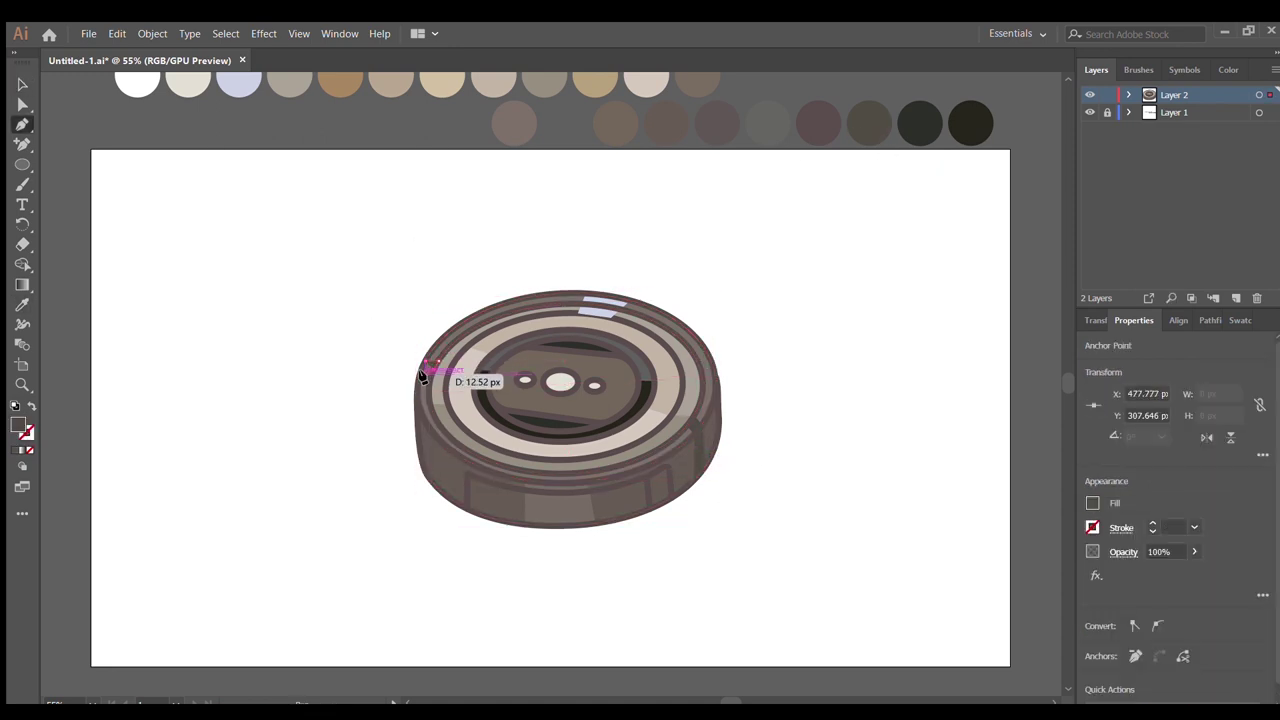
key("v")
left_click(445, 335)
left_click(871, 331)
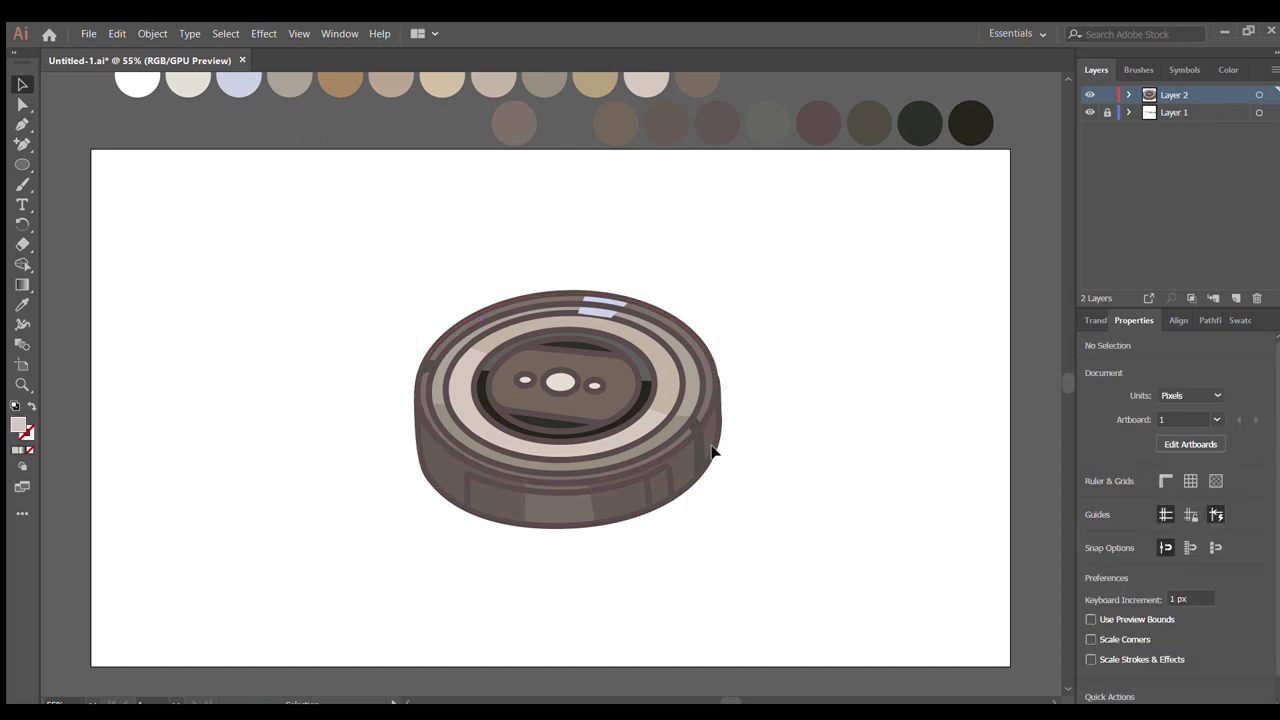
- Draw a 12 pt white glint curve at 60% opacity with a small white dot below
key("p")
type("12")
key("Return")
left_click_drag(593, 360, 615, 358)
left_click(625, 385)
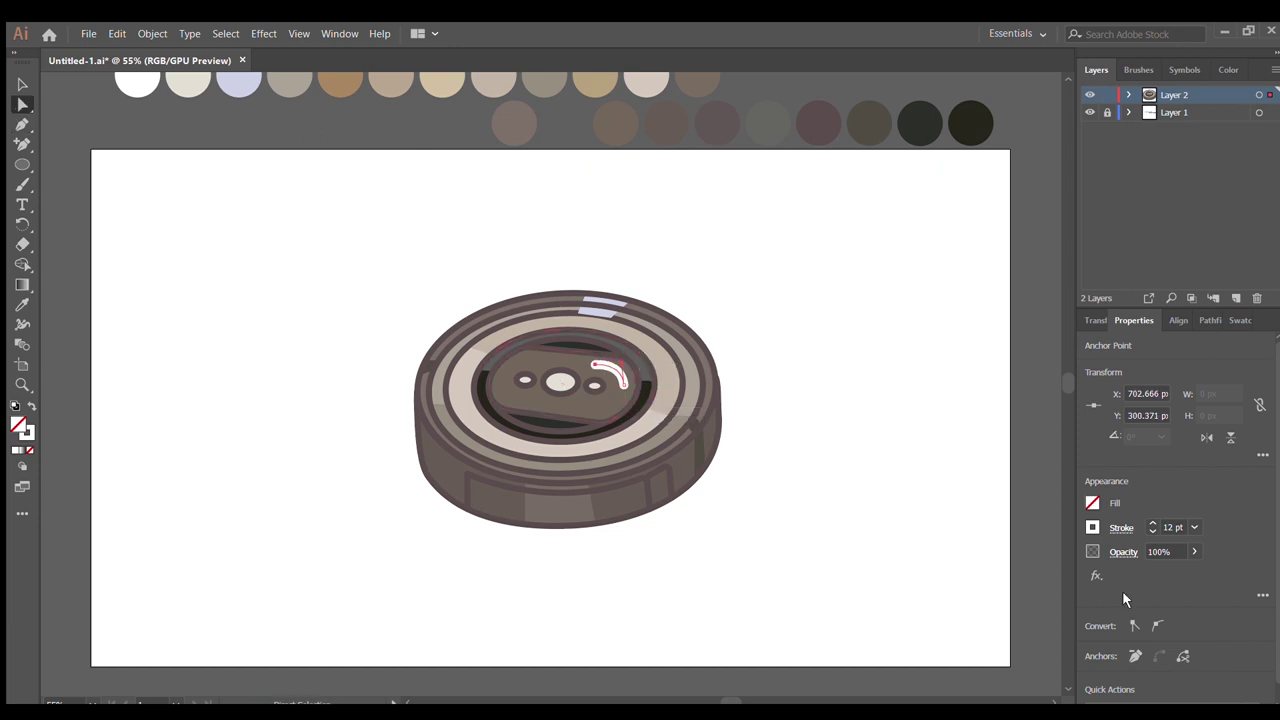
key("Return")
key("l")
key("shift+x")
left_click_drag(621, 394, 628, 401)
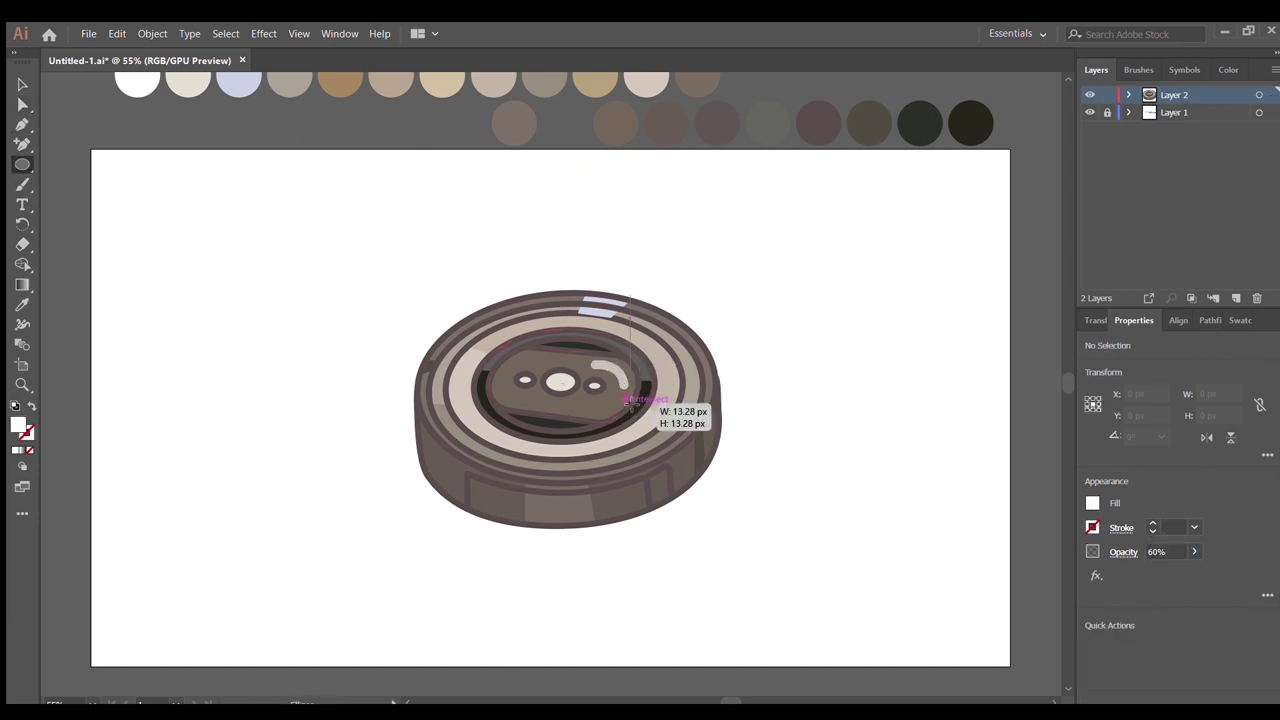
- Check the glint, dot and side panel, and create a new layer for the dust
key("v")
left_click(620, 394)
left_click(771, 530)
left_click(627, 383)
left_click(622, 397)
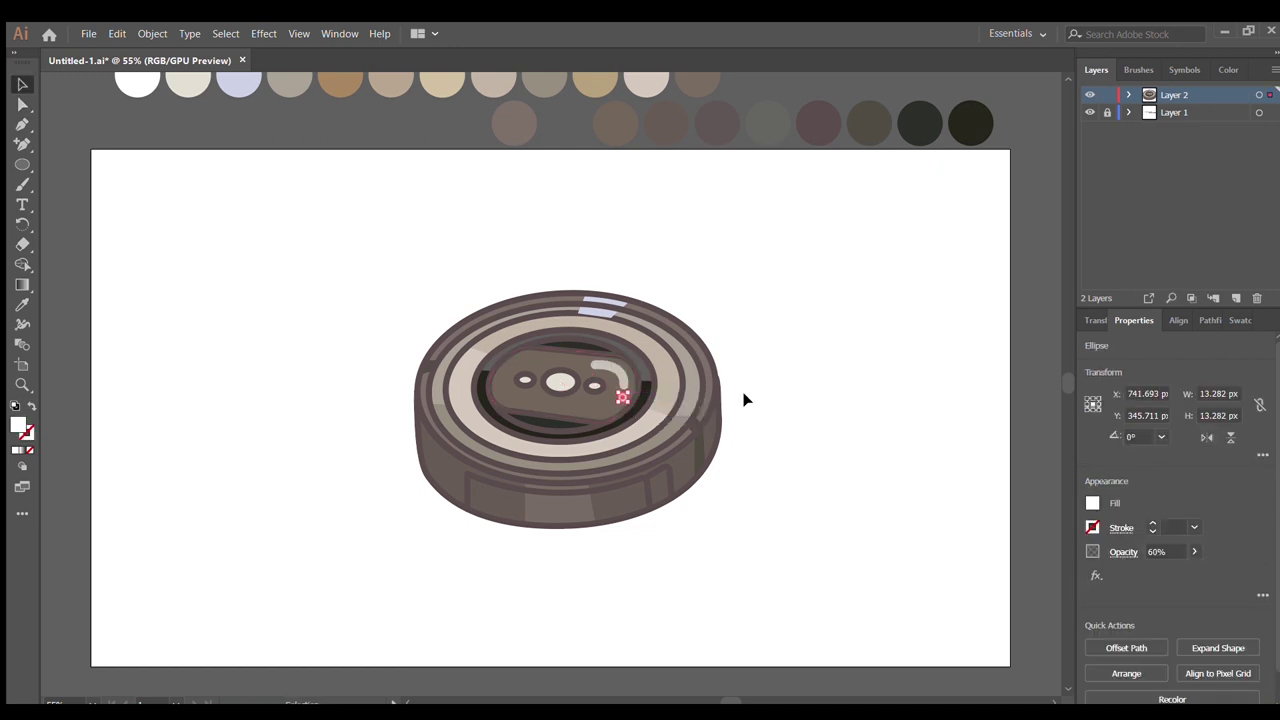
left_click(813, 406)
left_click(627, 383)
left_click(838, 351)
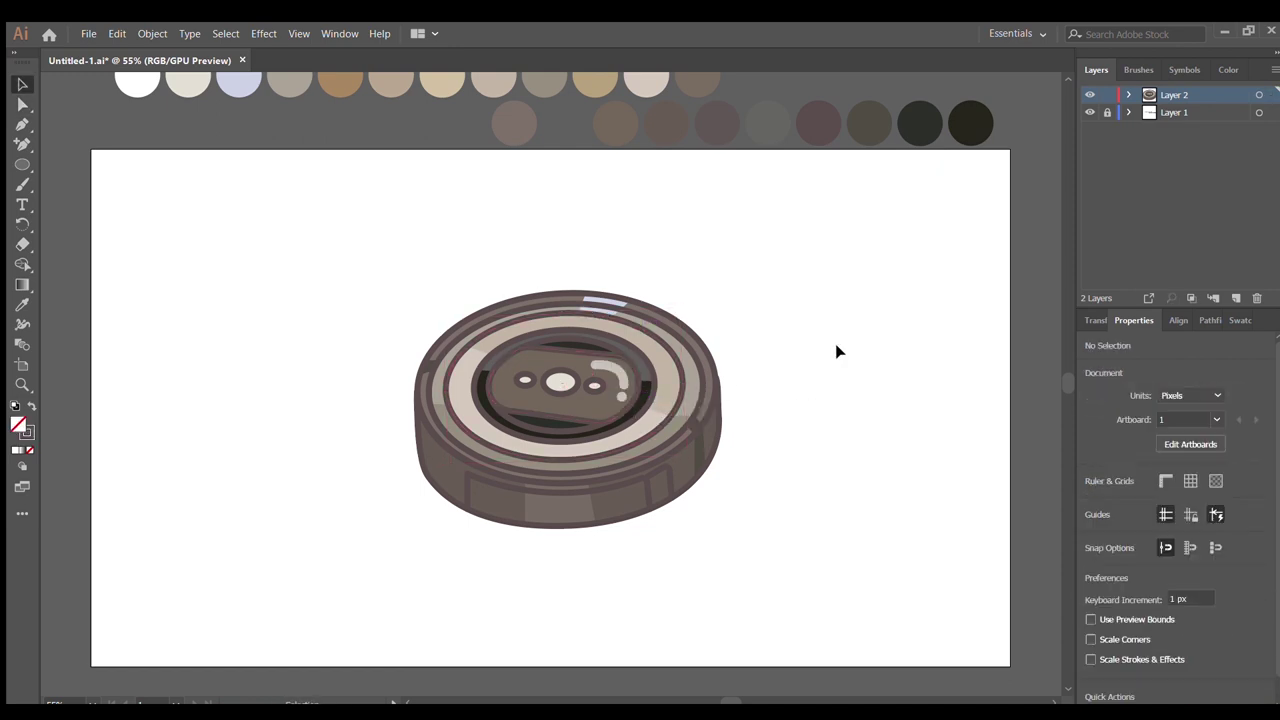
left_click(557, 510)
key("a")
left_click(640, 555)
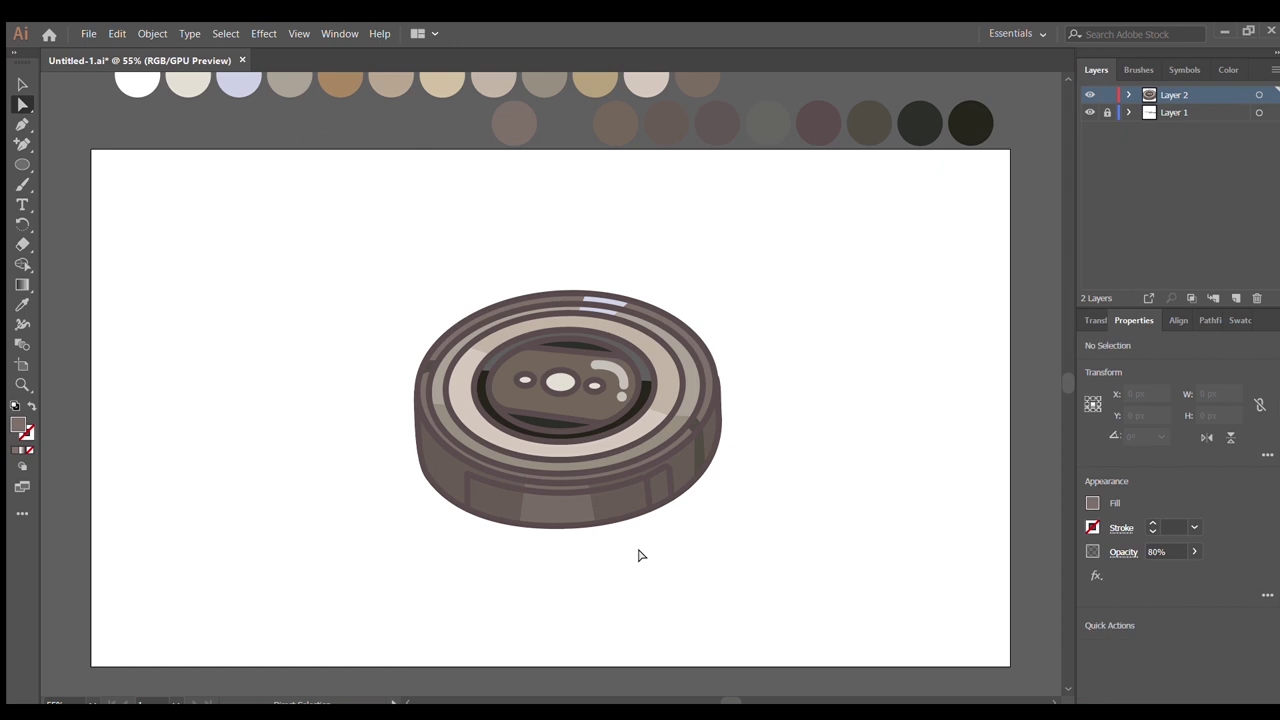
key("ctrl+l")
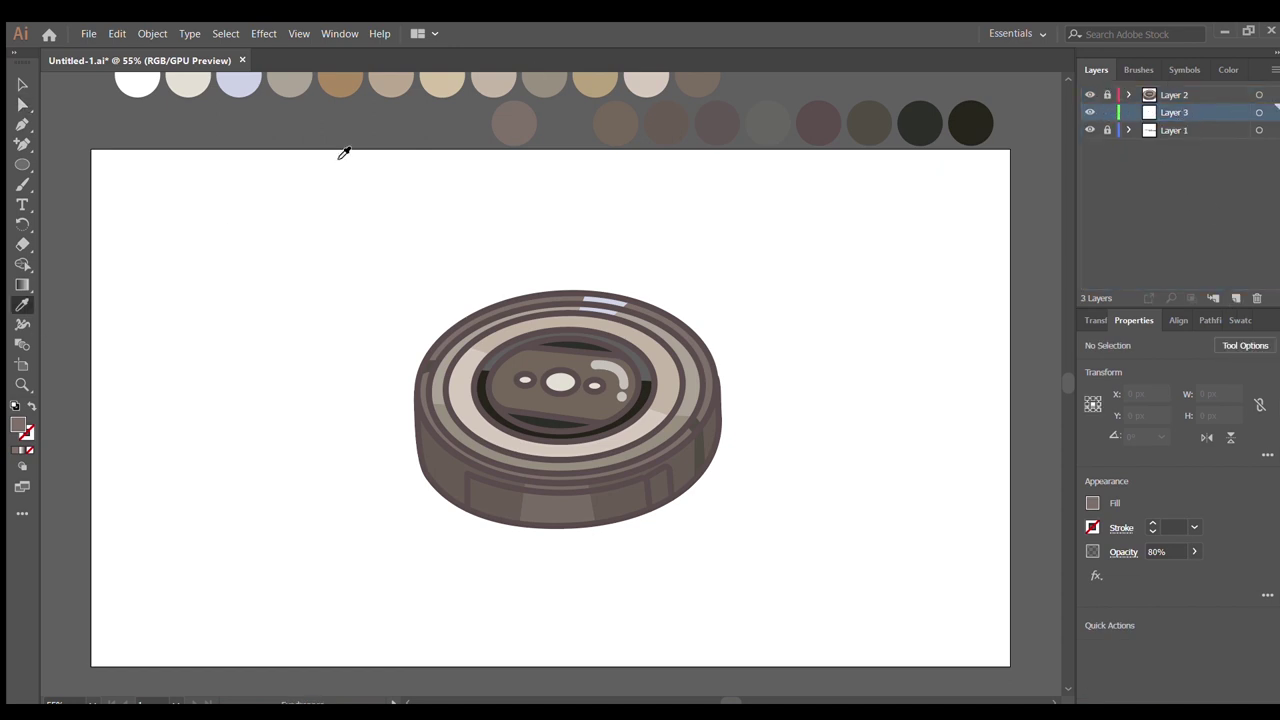
- Draw a tiny round dust dot above the robot
key("l")
left_click_drag(504, 230, 508, 234)
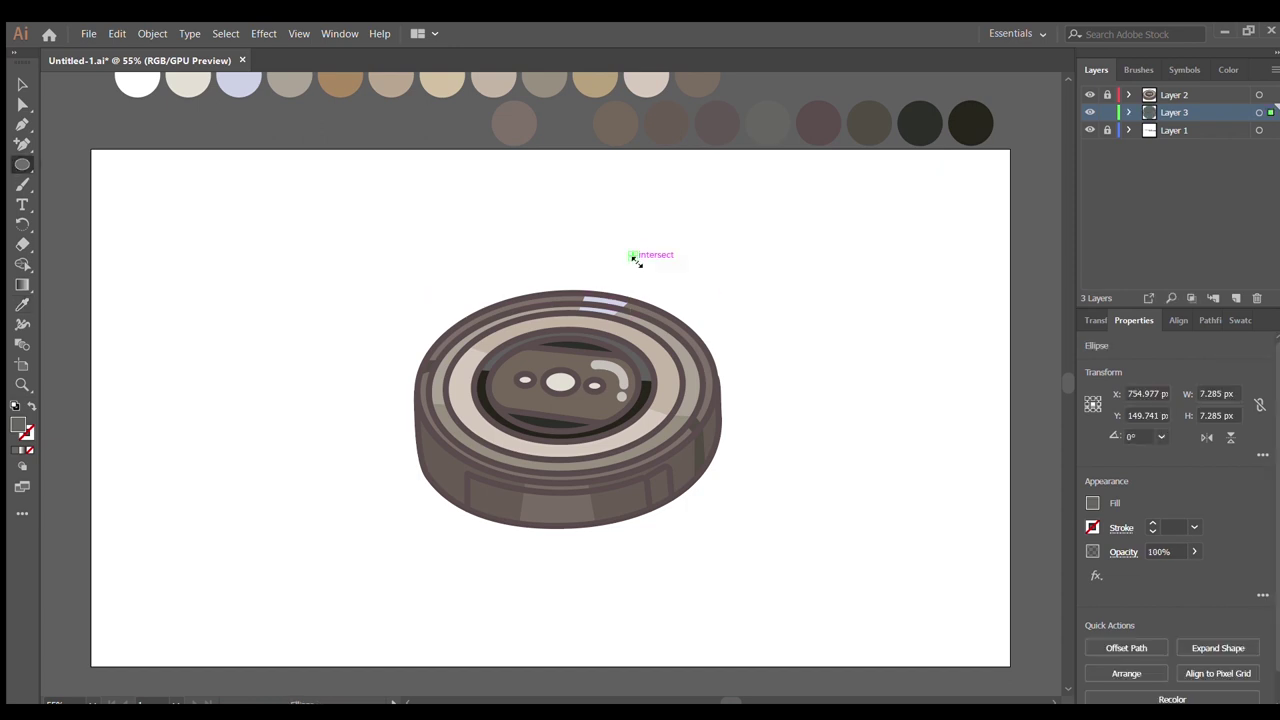
key("v")
left_click_drag(630, 258, 634, 259)
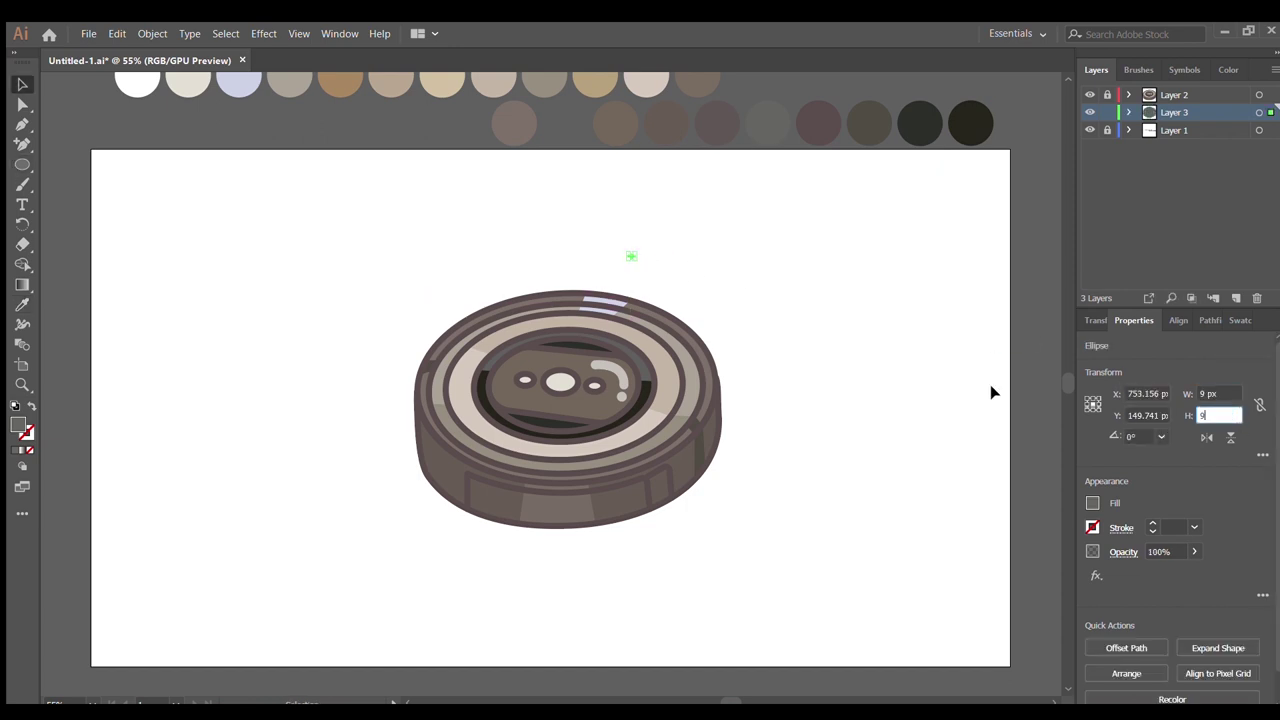
- Duplicate the dot into scattered clusters to the right and below the robot
mouse_move(631, 257)
left_mouse_down()
mouse_move(522, 238)
mouse_move(749, 260)
left_mouse_up()
left_click_drag(674, 246, 755, 335)
mouse_move(829, 194)
left_mouse_down()
mouse_move(729, 340)
mouse_move(809, 409)
mouse_move(760, 534)
left_mouse_up()
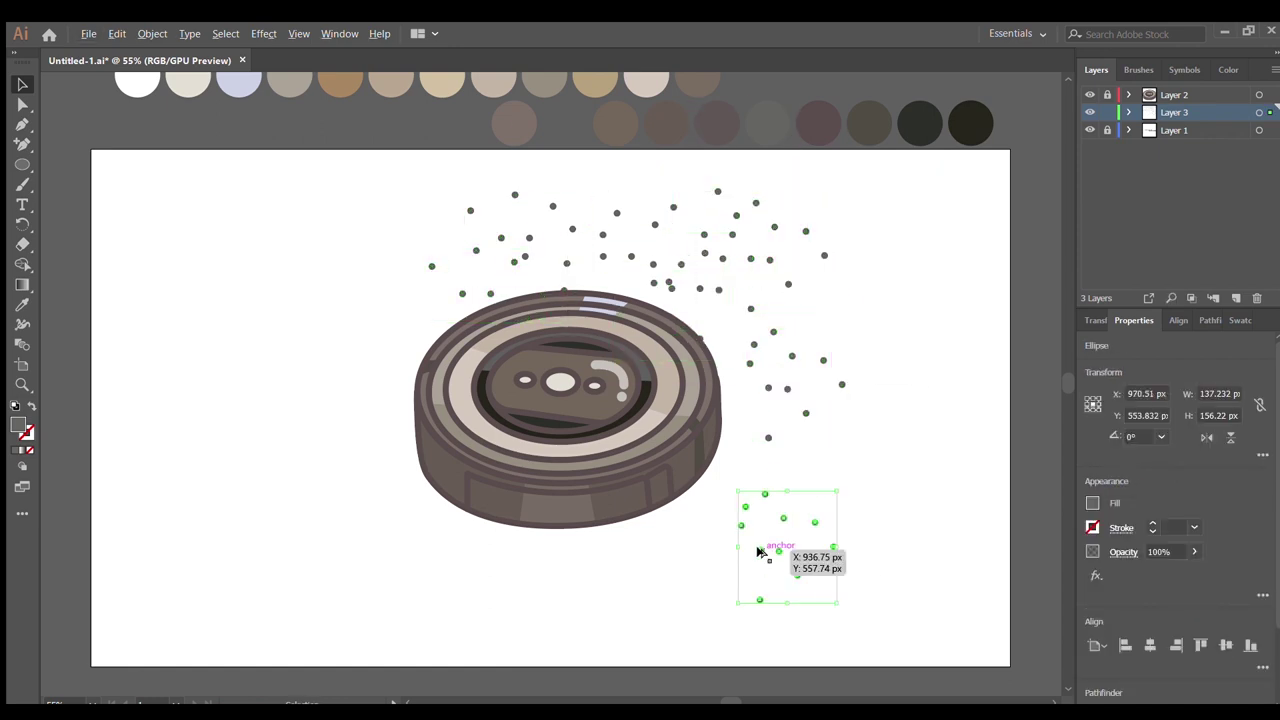
left_click(855, 622)
mouse_move(855, 622)
left_mouse_down()
mouse_move(706, 550)
mouse_move(749, 588)
left_mouse_up()
- Copy dot clusters to the upper-left, left and lower-left of the robot
left_click(616, 213)
mouse_move(667, 207)
left_mouse_down()
mouse_move(780, 240)
mouse_move(614, 209)
mouse_move(401, 312)
left_mouse_up()
left_click_drag(401, 312, 308, 411)
mouse_move(772, 224)
left_mouse_down()
mouse_move(268, 497)
mouse_move(268, 481)
left_mouse_up()
left_click(306, 414)
left_click_drag(306, 414, 270, 600)
left_click(295, 650)
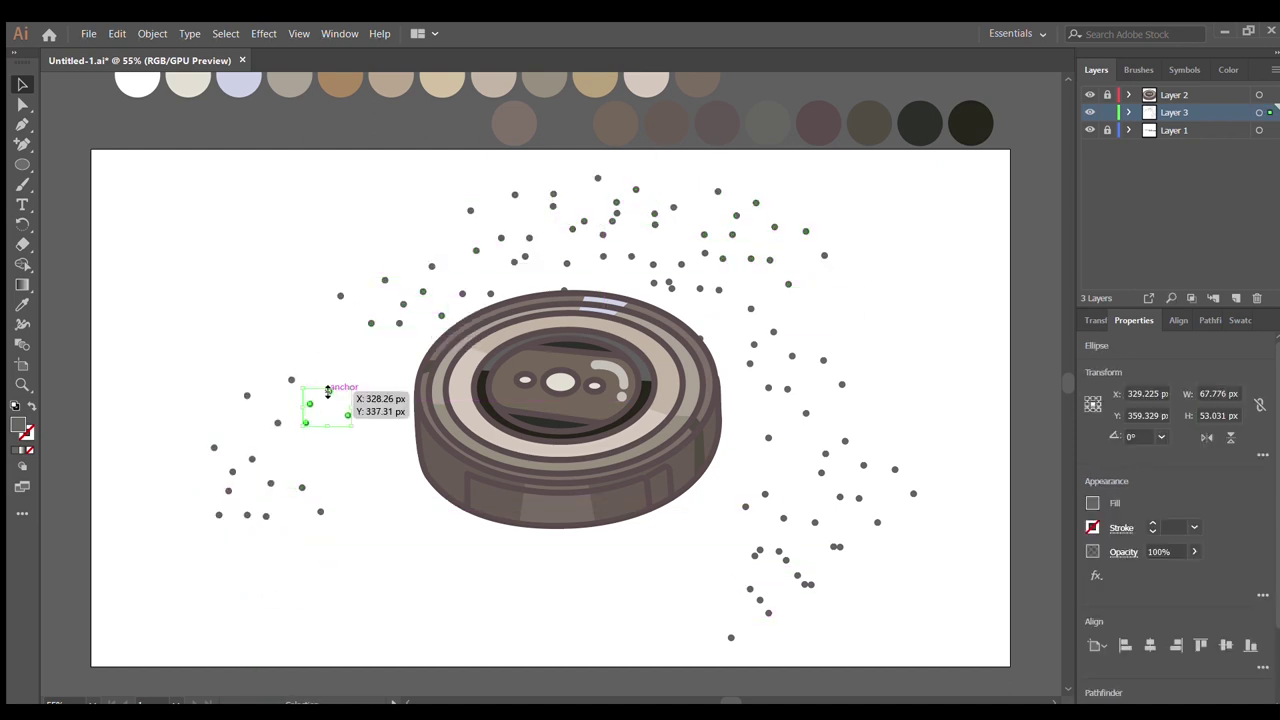
left_click_drag(320, 385, 345, 332)
left_click(486, 240)
- Fade the dots above the robot and the group to its left to 30% opacity
left_click_drag(486, 250, 727, 362)
type("30")
key("Return")
left_click_drag(232, 282, 362, 362)
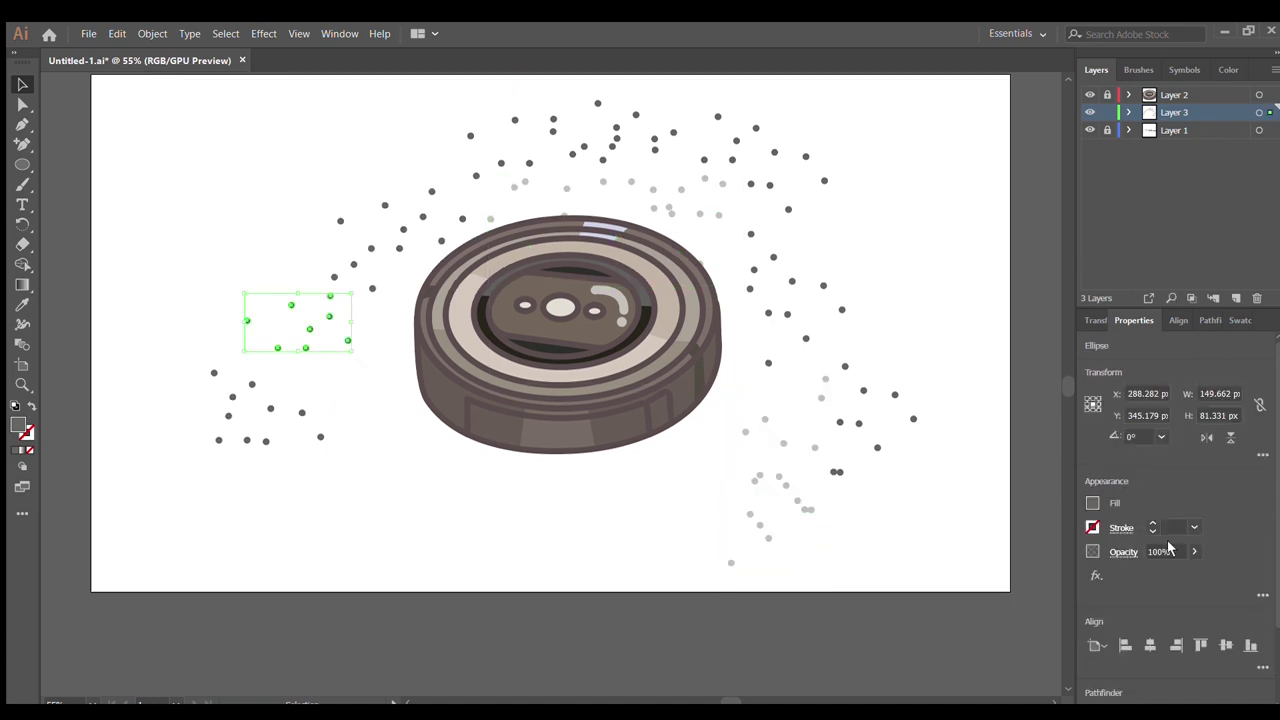
type("30")
key("Return")
left_click(547, 373)
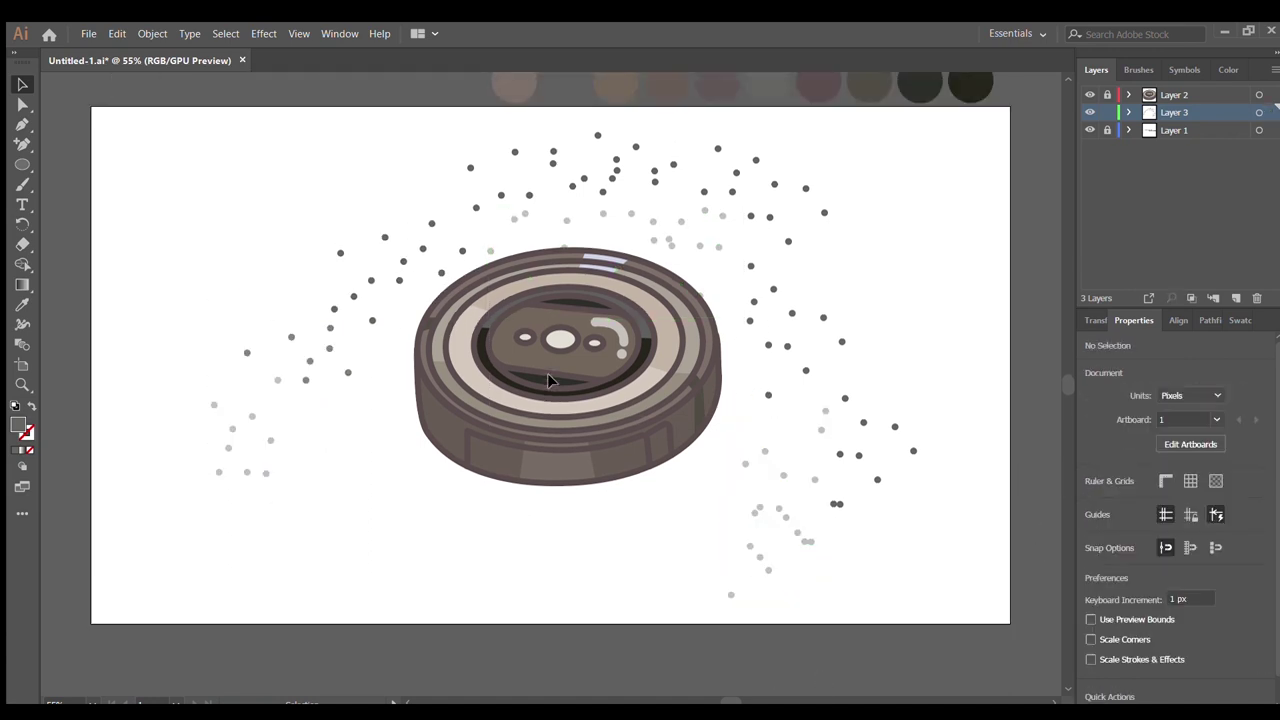
scroll(547, 373, "up", 3)
- Set the top and left dot groups to 30% opacity
left_click_drag(760, 170, 612, 214)
left_click_drag(402, 164, 662, 214)
left_click_drag(300, 208, 410, 300)
left_click(1165, 552)
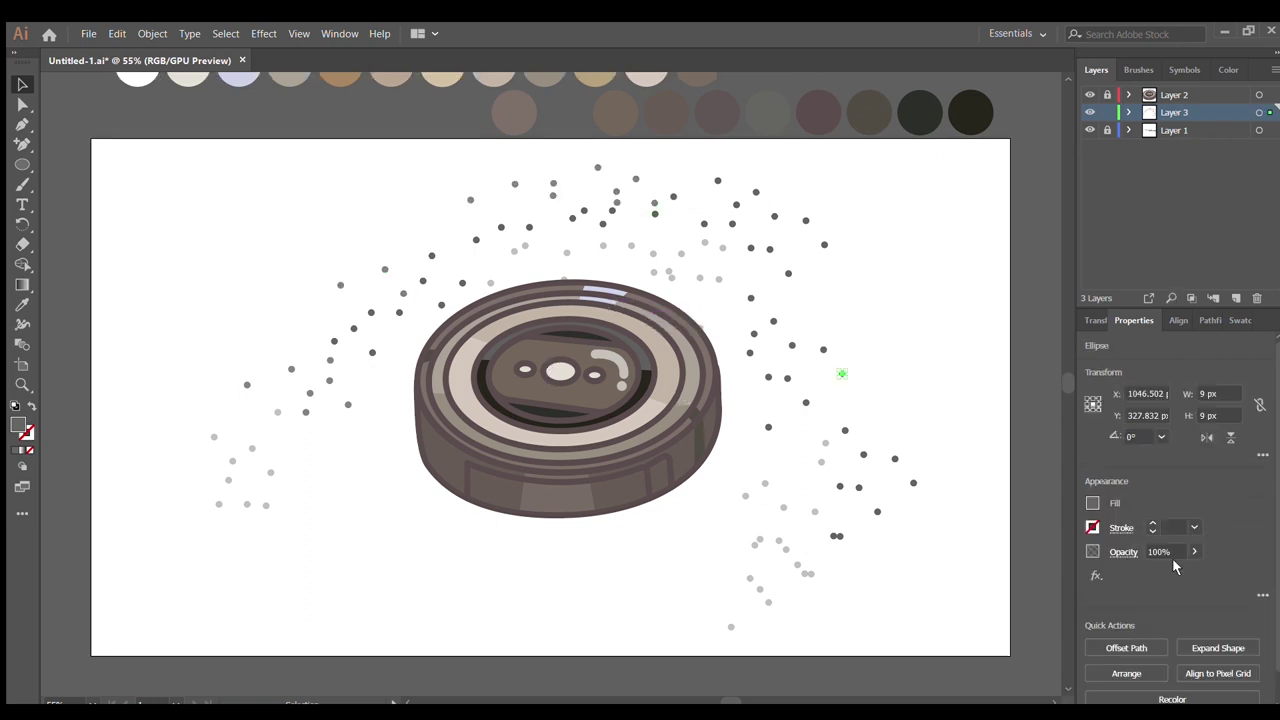
type("30")
key("Return")
left_click(906, 380)
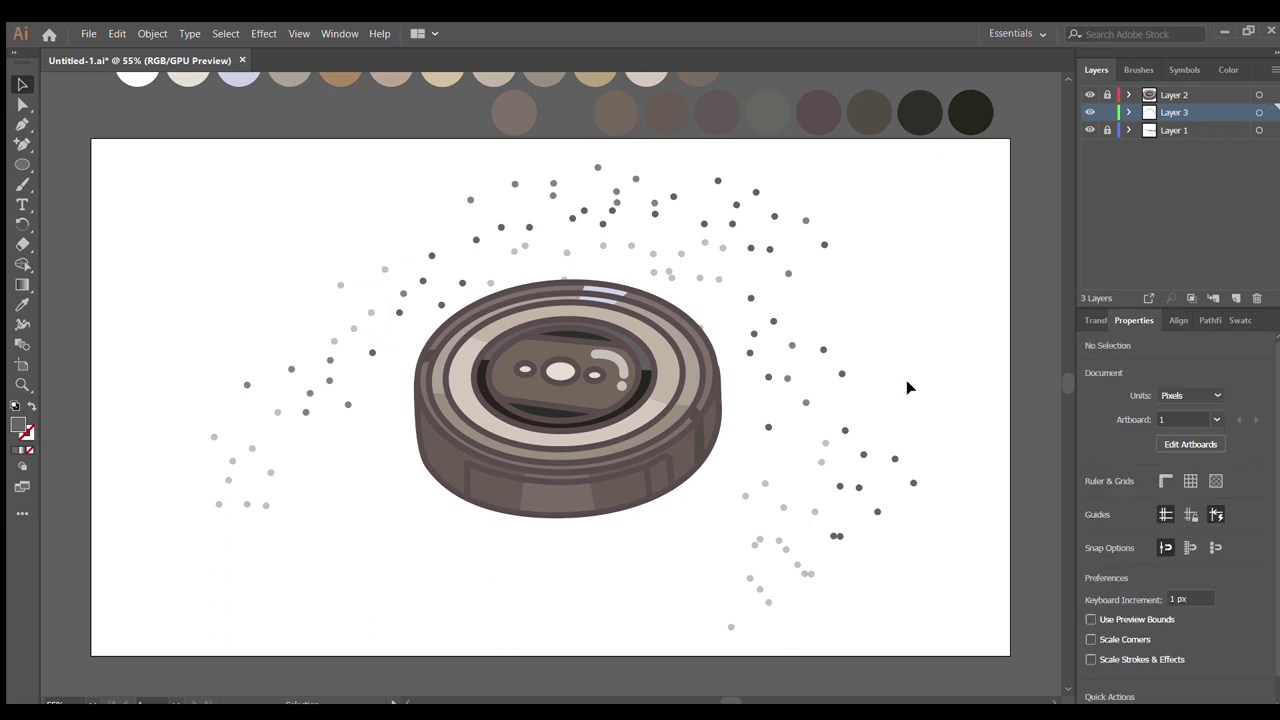
- Copy more dot groups out to the sides and select the bottom layer
mouse_move(740, 458)
left_mouse_down()
mouse_move(800, 529)
mouse_move(880, 410)
mouse_move(357, 323)
left_mouse_up()
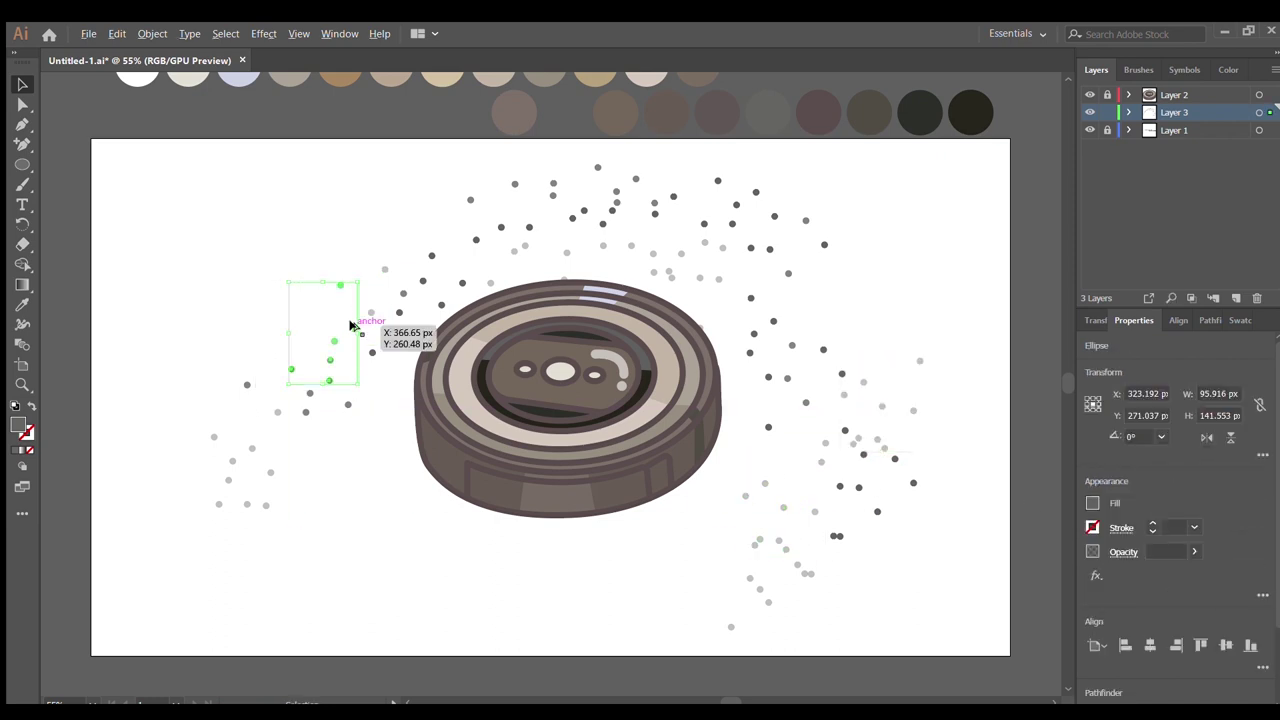
left_click(659, 325)
left_click(1200, 130)
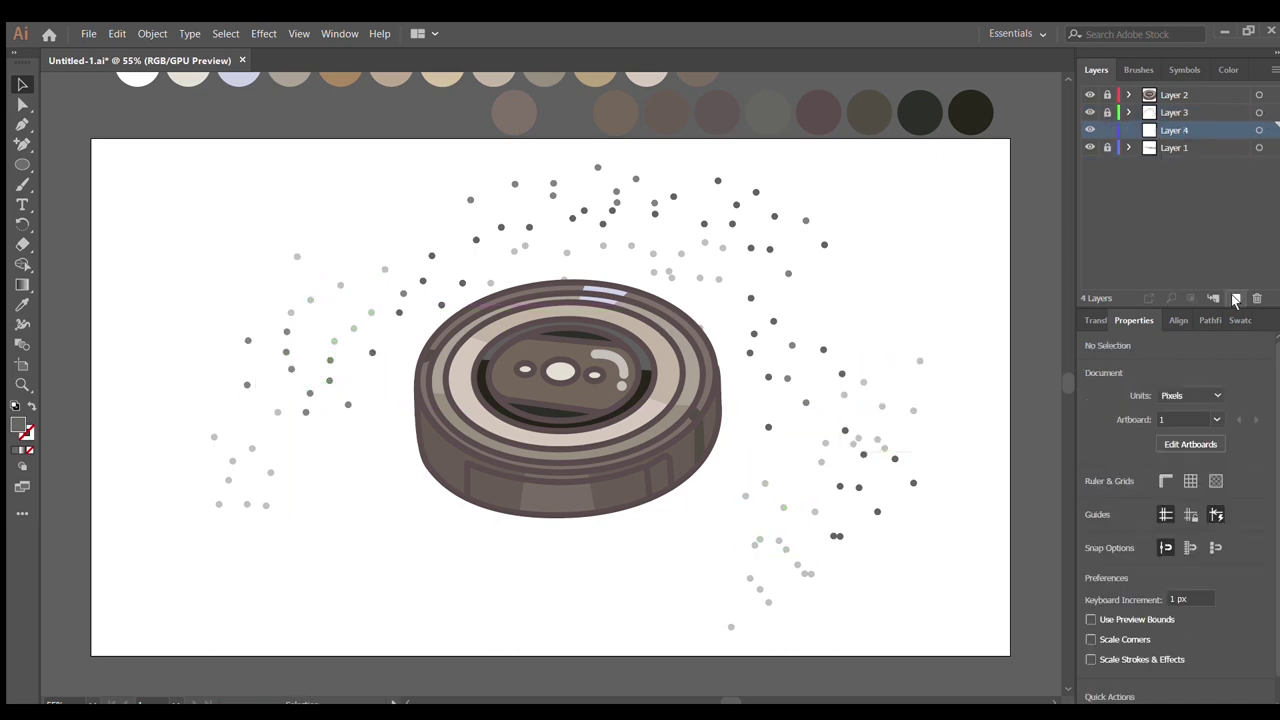
- Draw a brown rectangle and reshape it into the first slanted floor plank
left_click(22, 307)
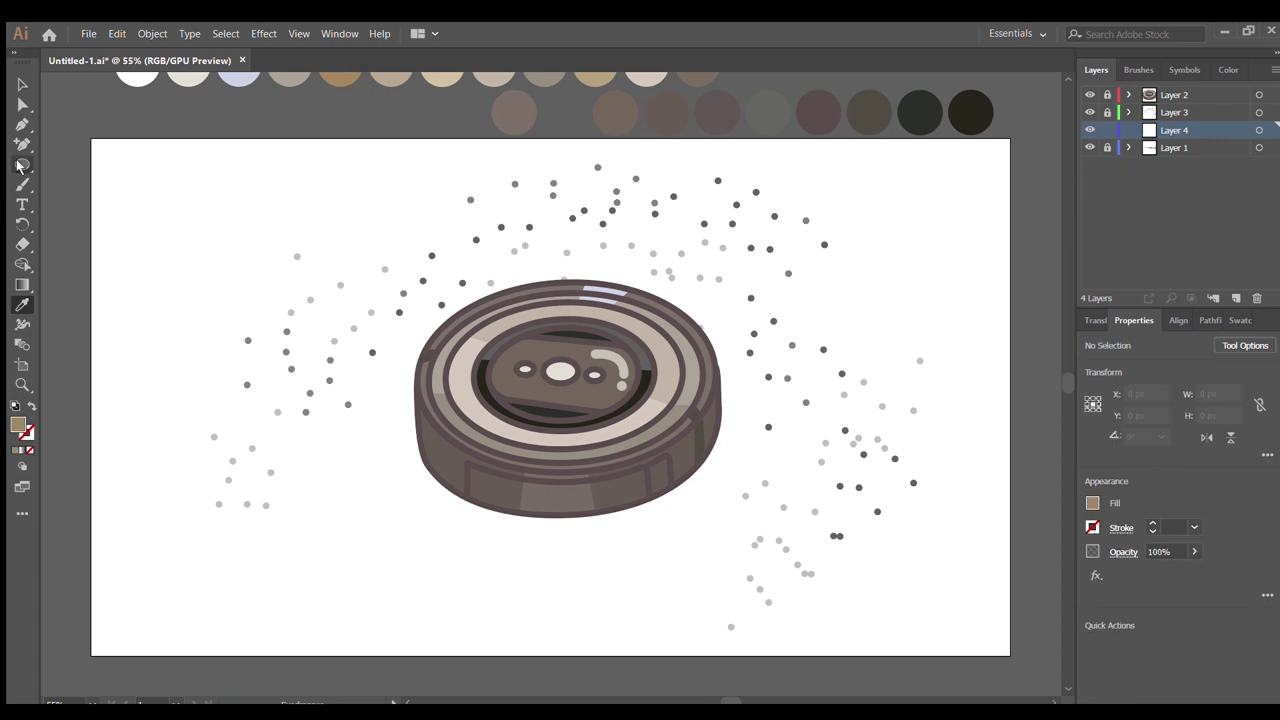
mouse_move(420, 138)
left_mouse_down()
mouse_move(479, 656)
mouse_move(136, 656)
left_mouse_up()
key("a")
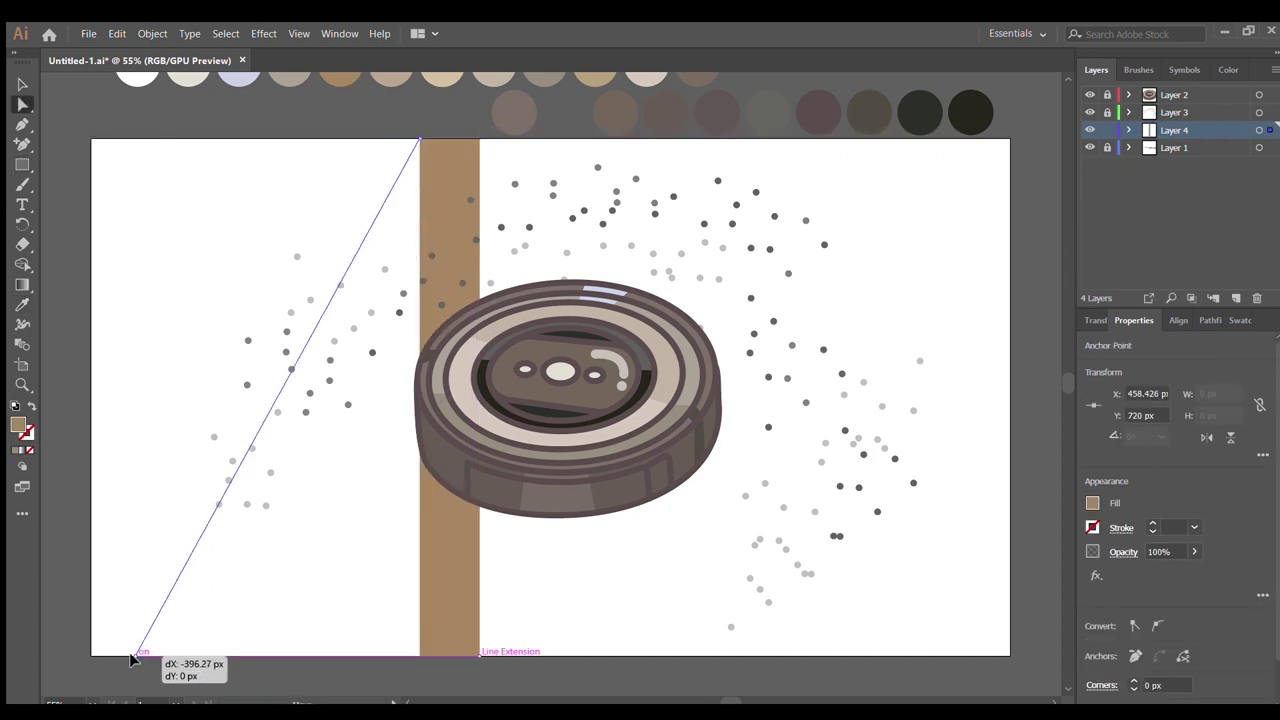
left_click_drag(476, 656, 256, 656)
left_click_drag(479, 138, 494, 138)
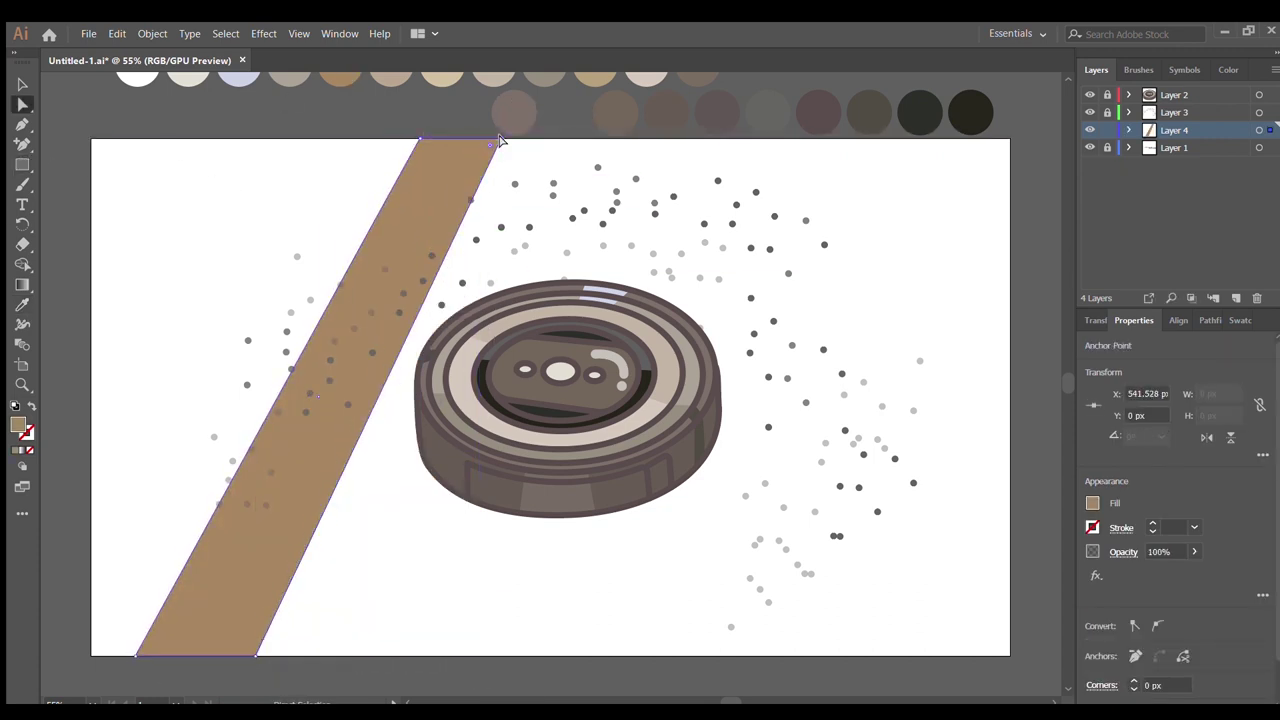
left_click_drag(417, 138, 500, 138)
left_click(524, 192)
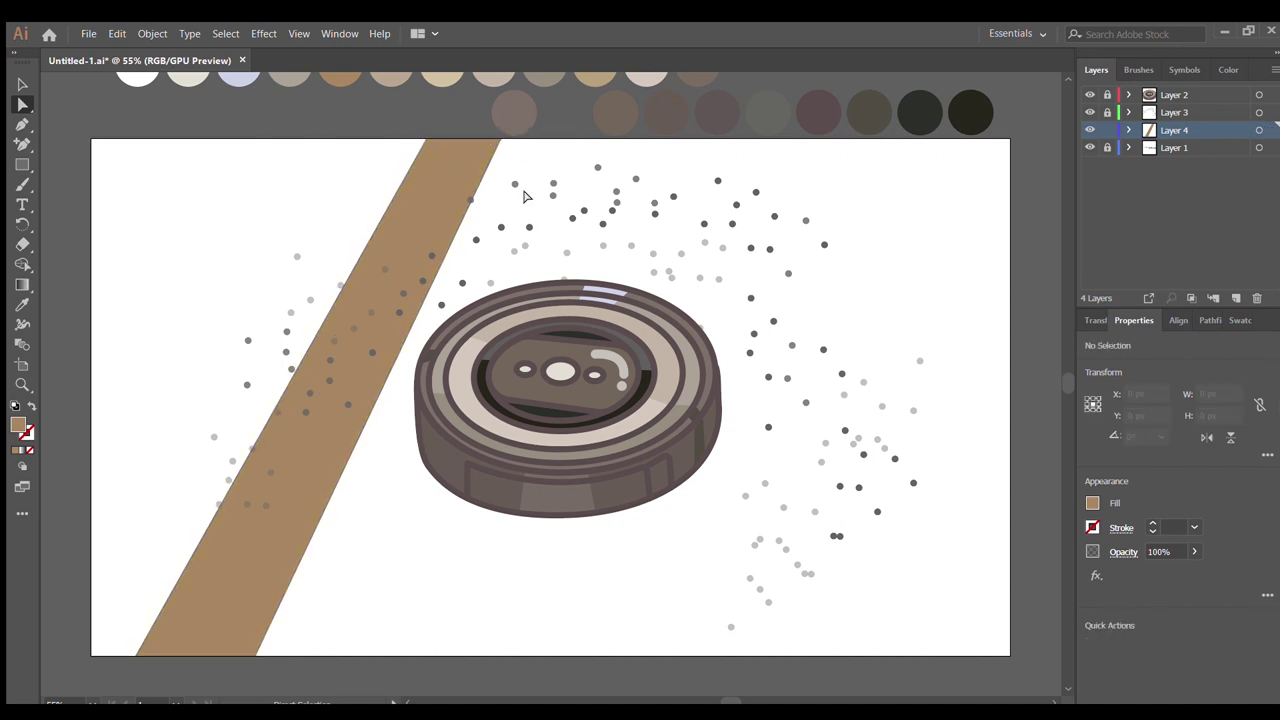
- Duplicate the plank to the right, adjust its top corners, and recolour it light beige
left_click(290, 515)
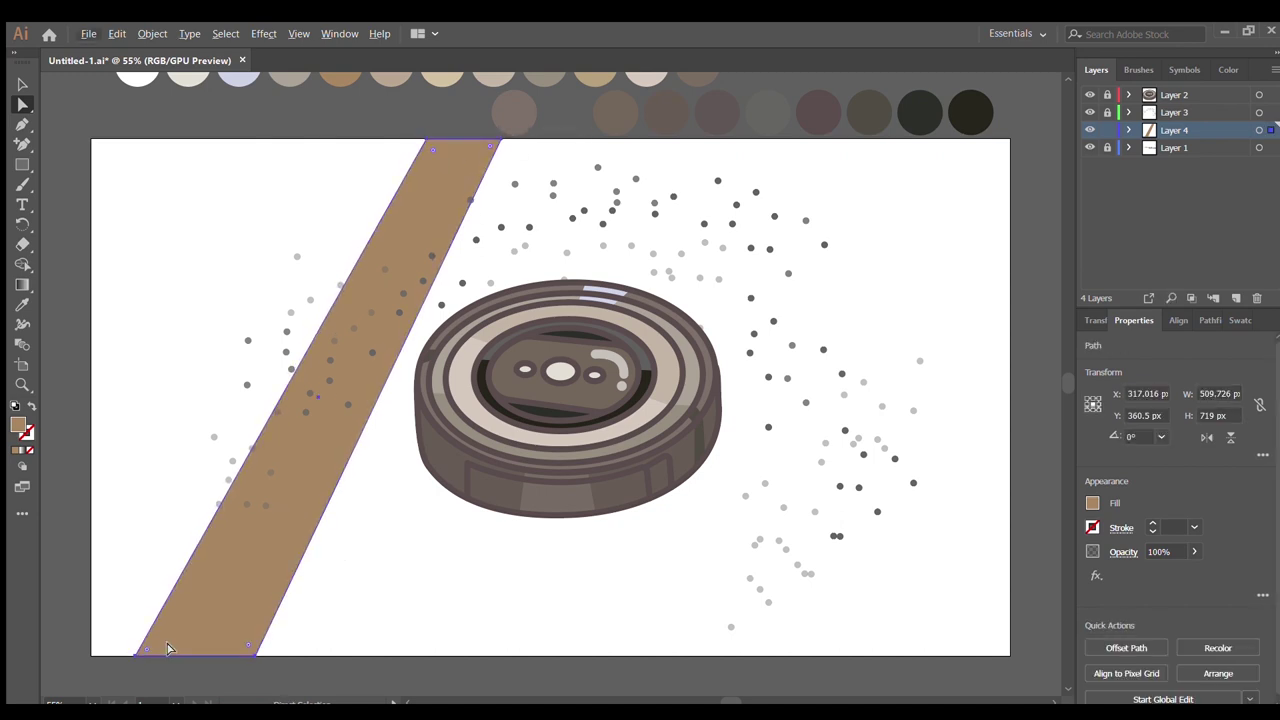
left_click(136, 655)
left_click_drag(305, 452, 430, 452)
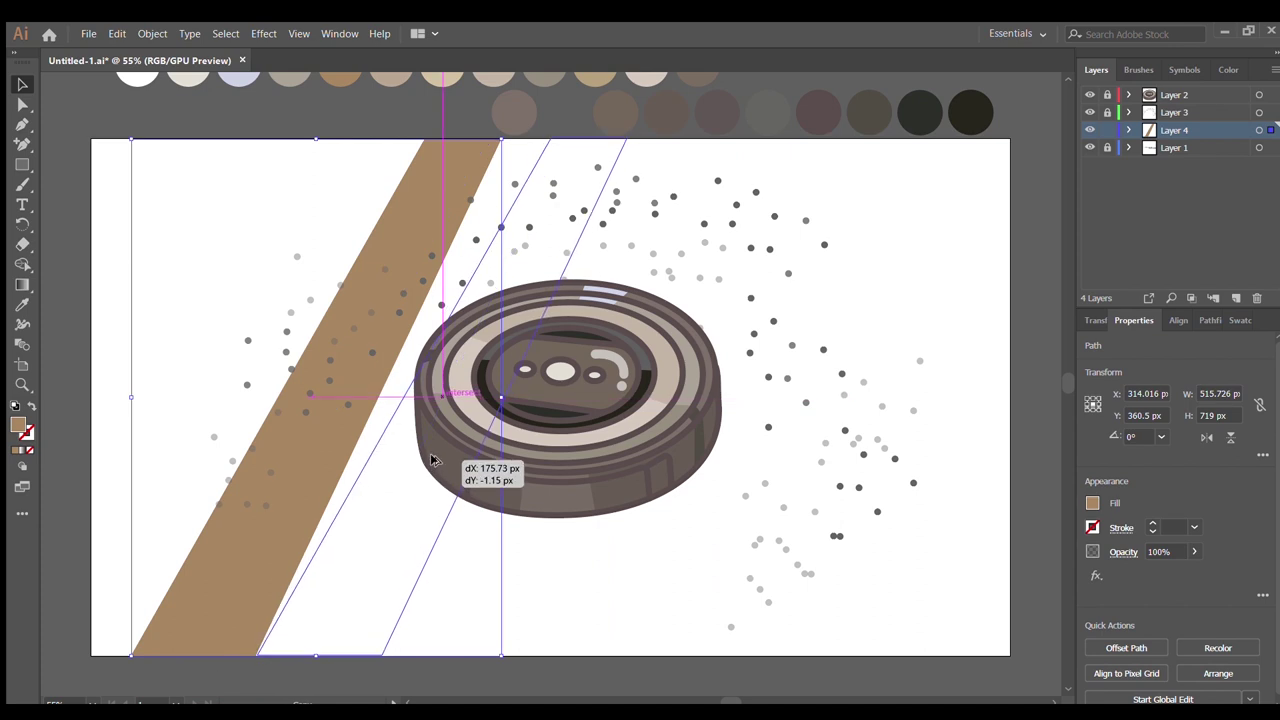
left_click_drag(548, 141, 504, 141)
left_click_drag(625, 141, 592, 141)
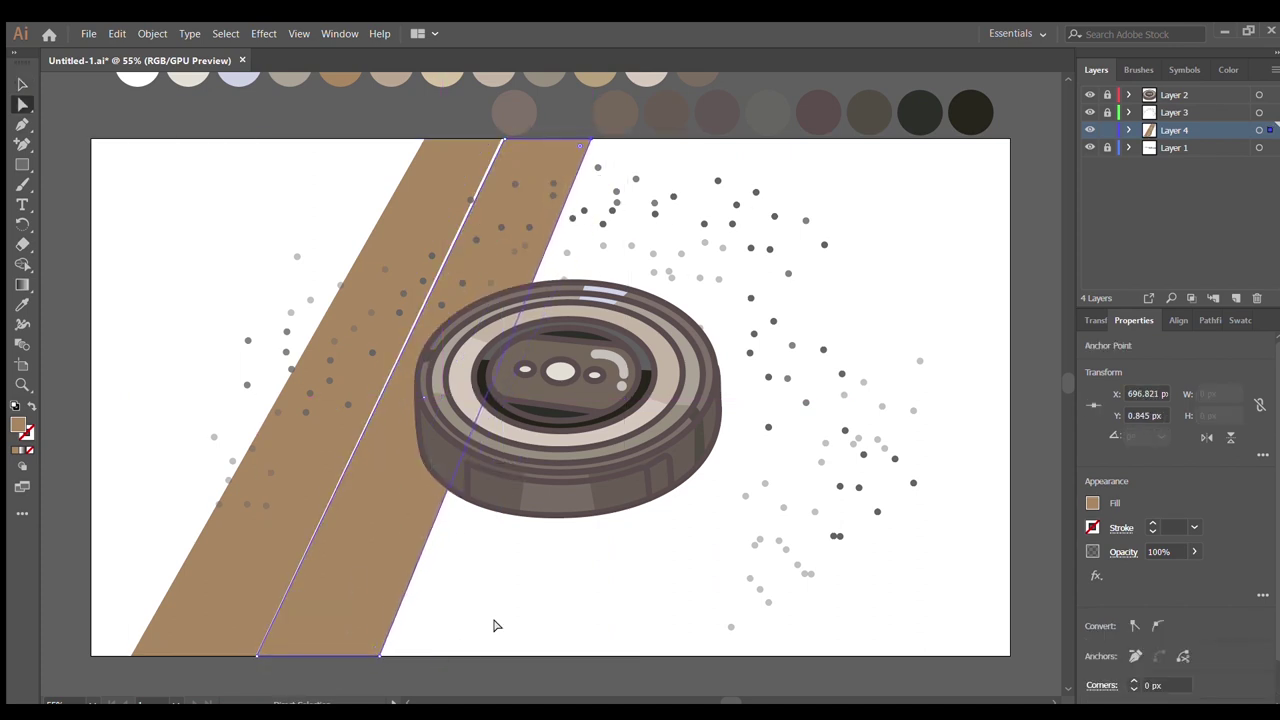
left_click(360, 570)
left_click(404, 85)
key("v")
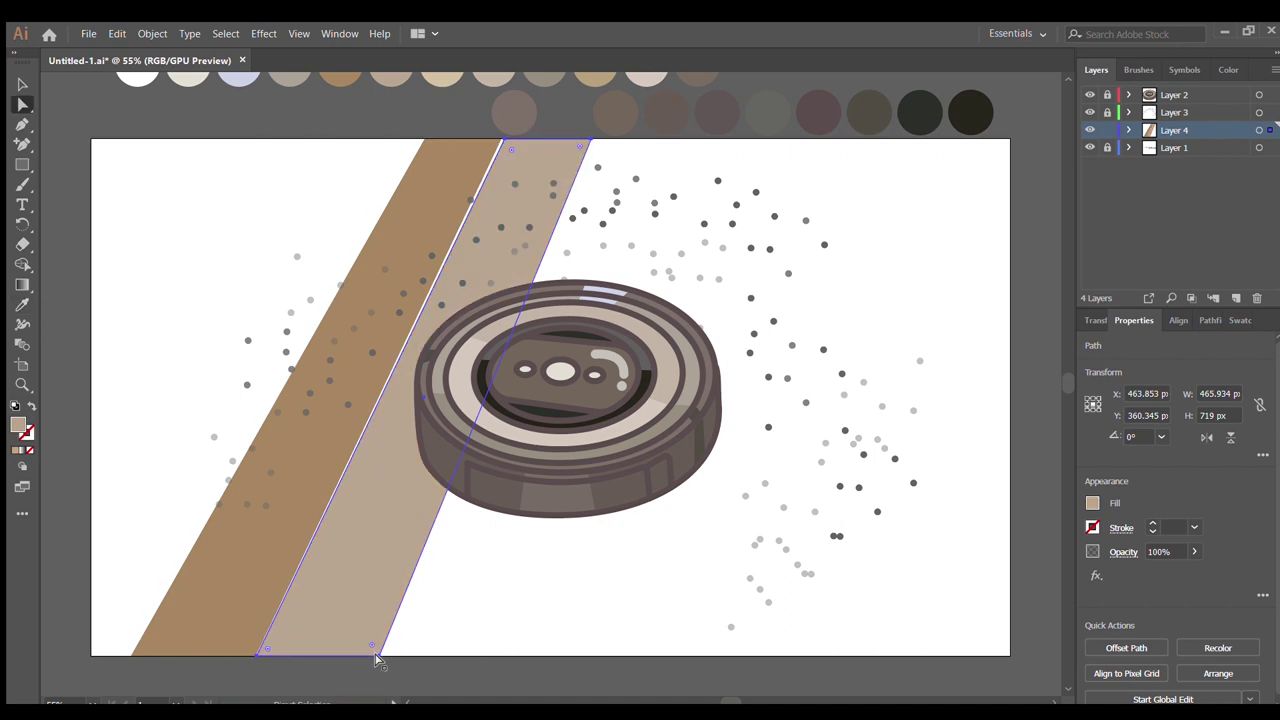
- Copy the light plank to the right and narrow its top edge
left_click_drag(343, 555, 466, 552)
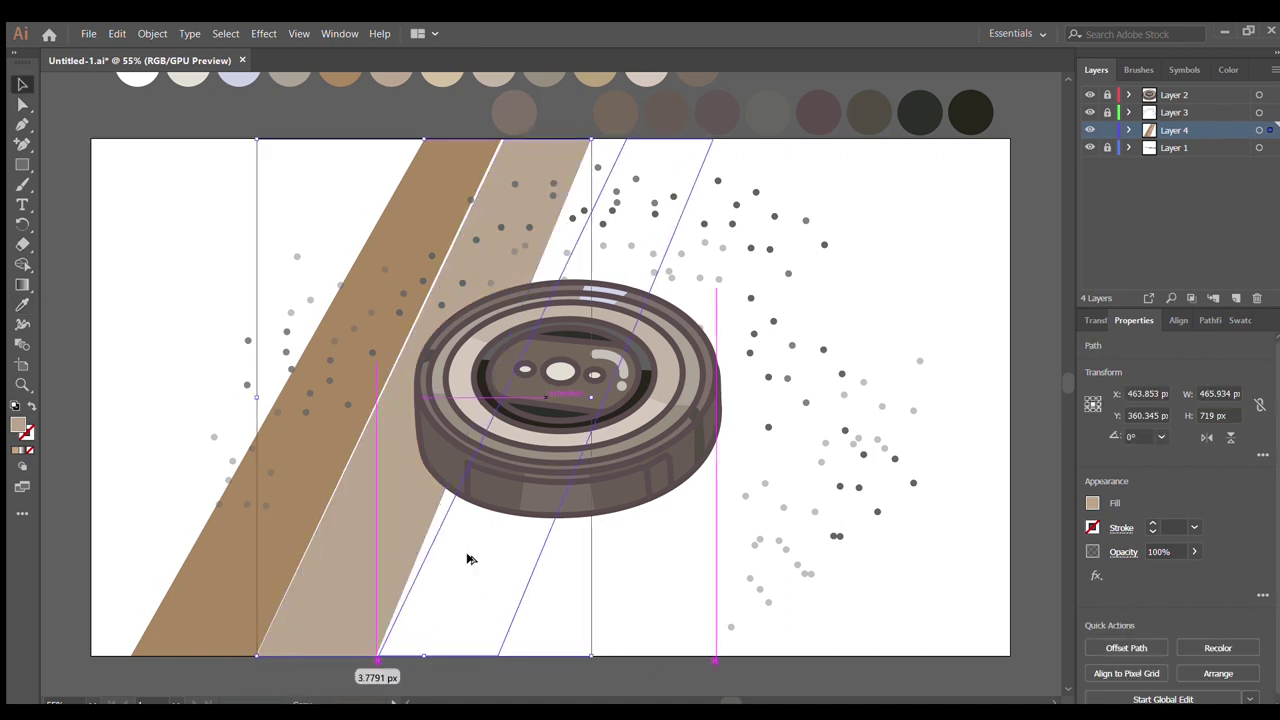
key("a")
left_click_drag(640, 145, 612, 147)
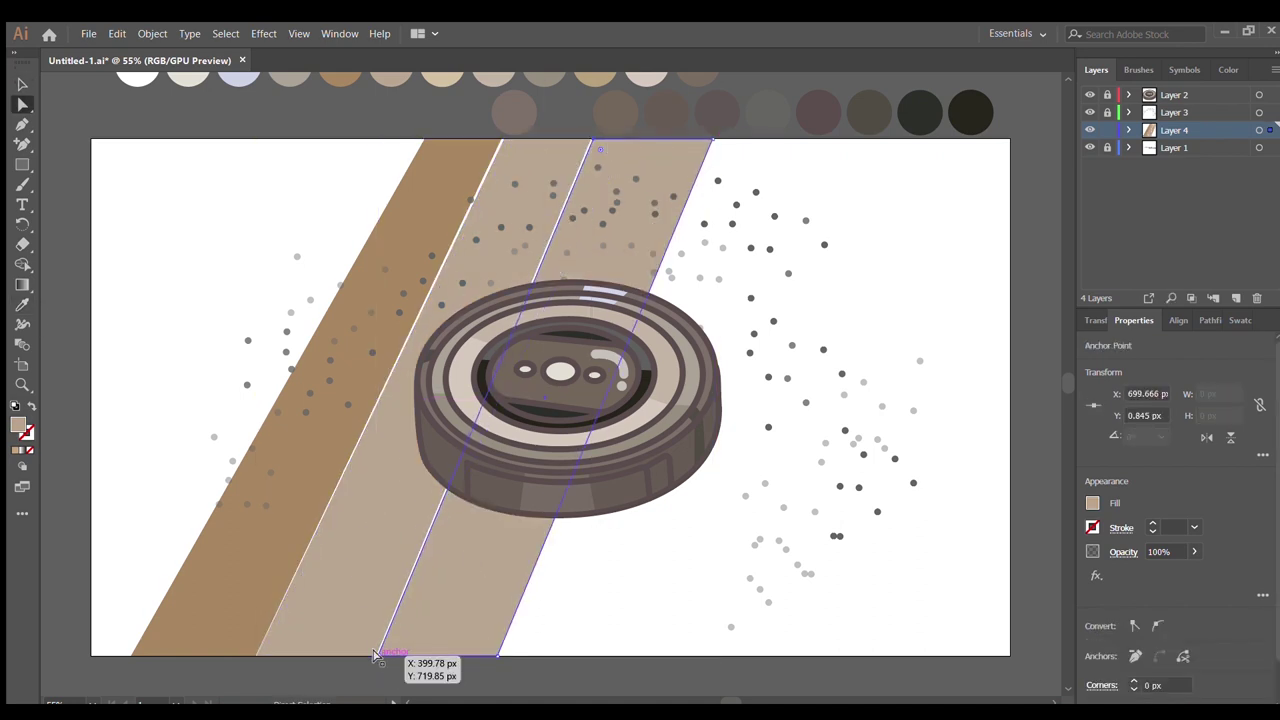
left_click_drag(710, 142, 676, 141)
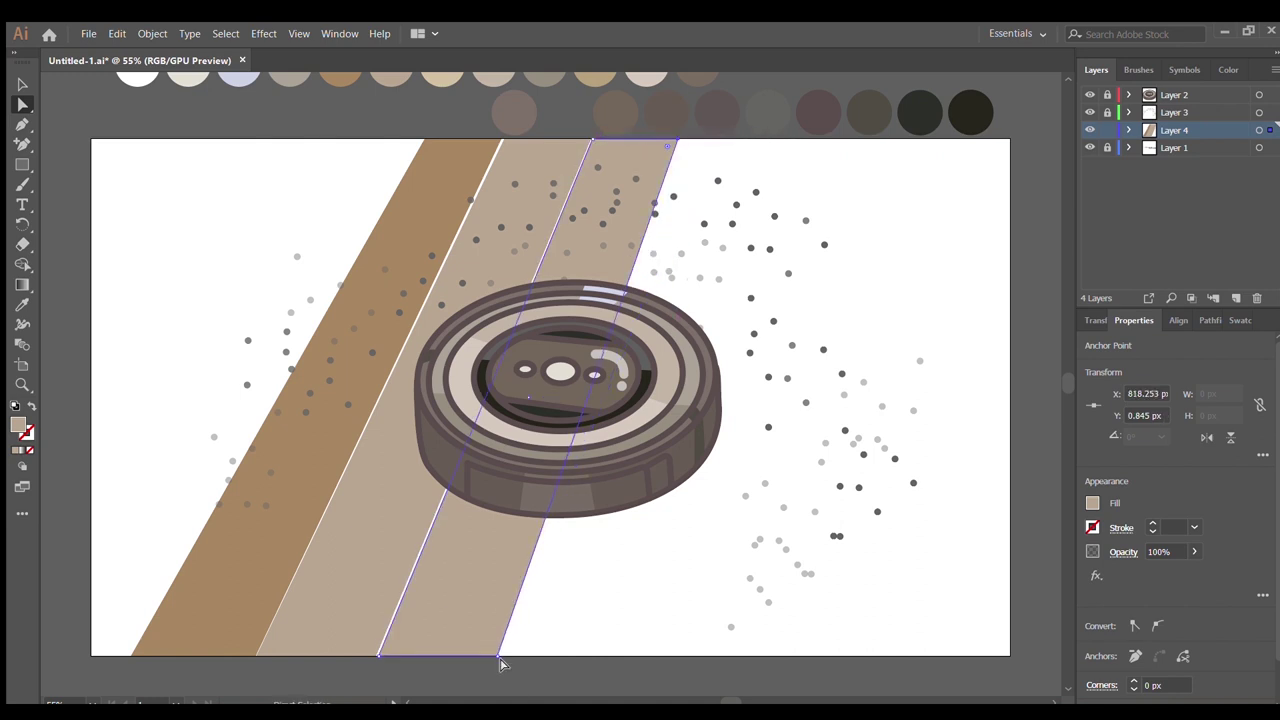
left_click(500, 588)
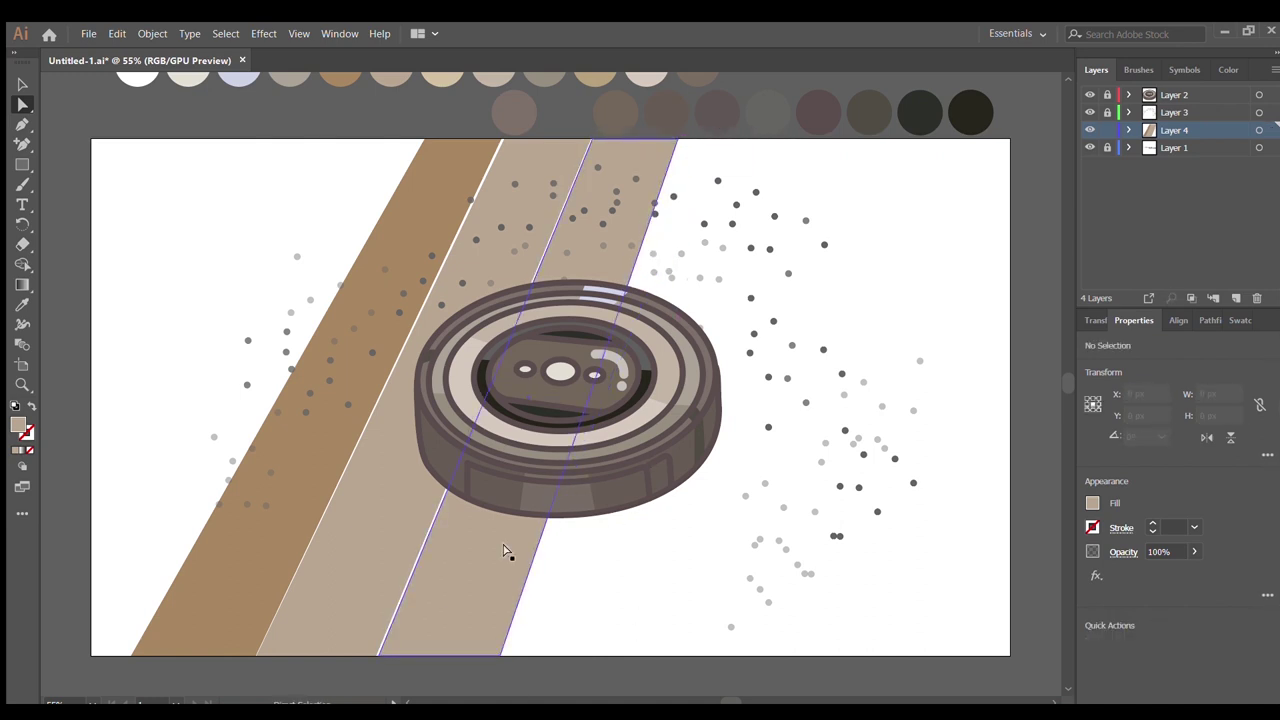
key("v")
- Copy another plank further right and shift its top corners left
left_click_drag(471, 277, 578, 597, "alt")
key("a")
left_click_drag(750, 141, 680, 141)
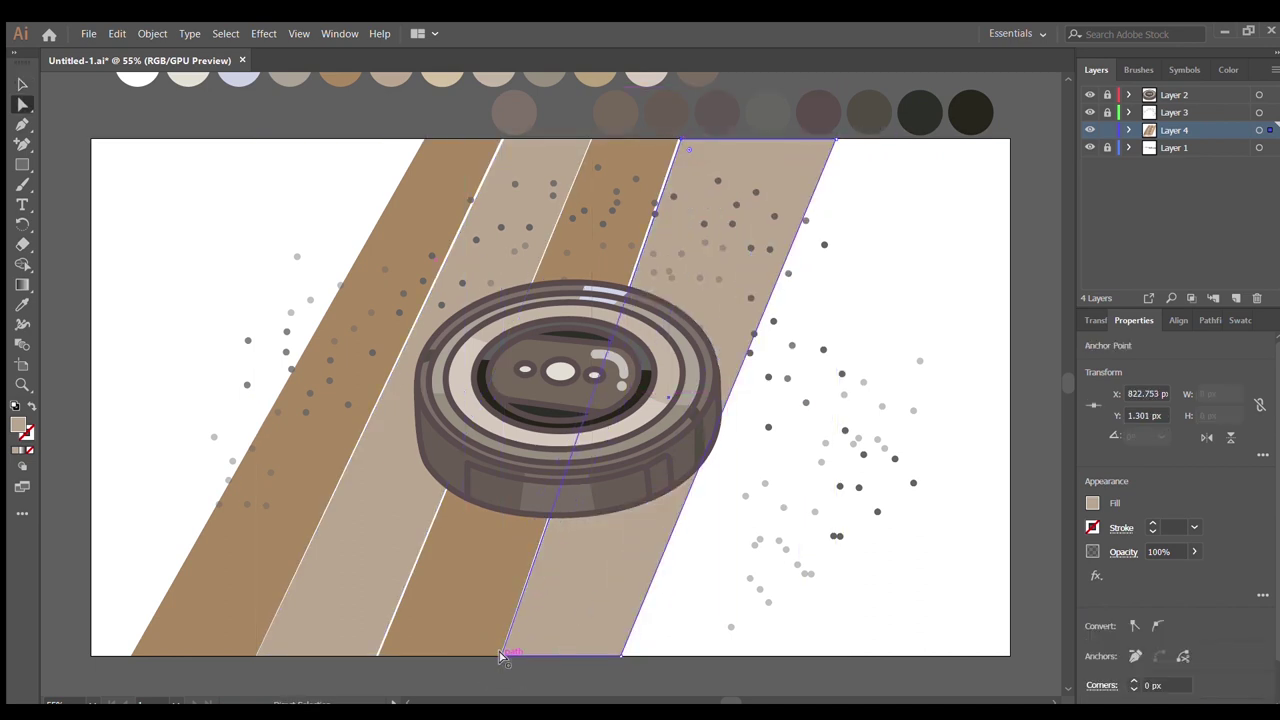
left_click_drag(835, 140, 770, 143)
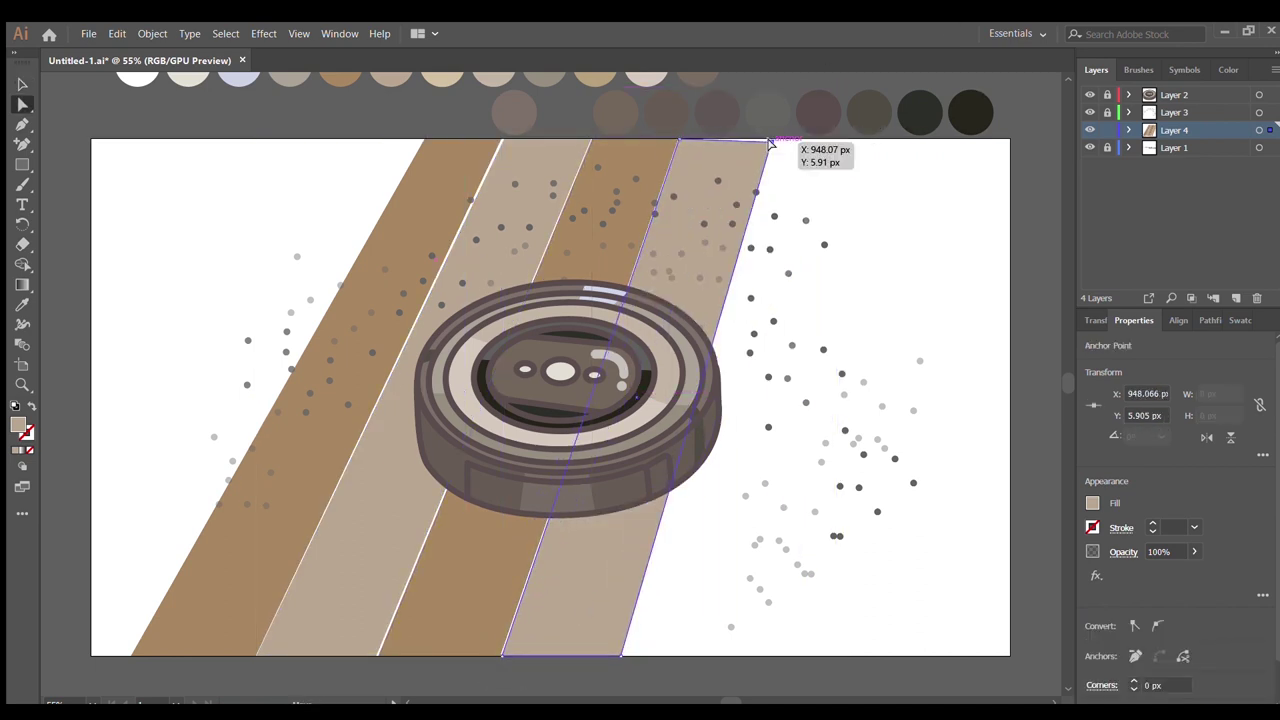
left_click_drag(765, 140, 765, 140)
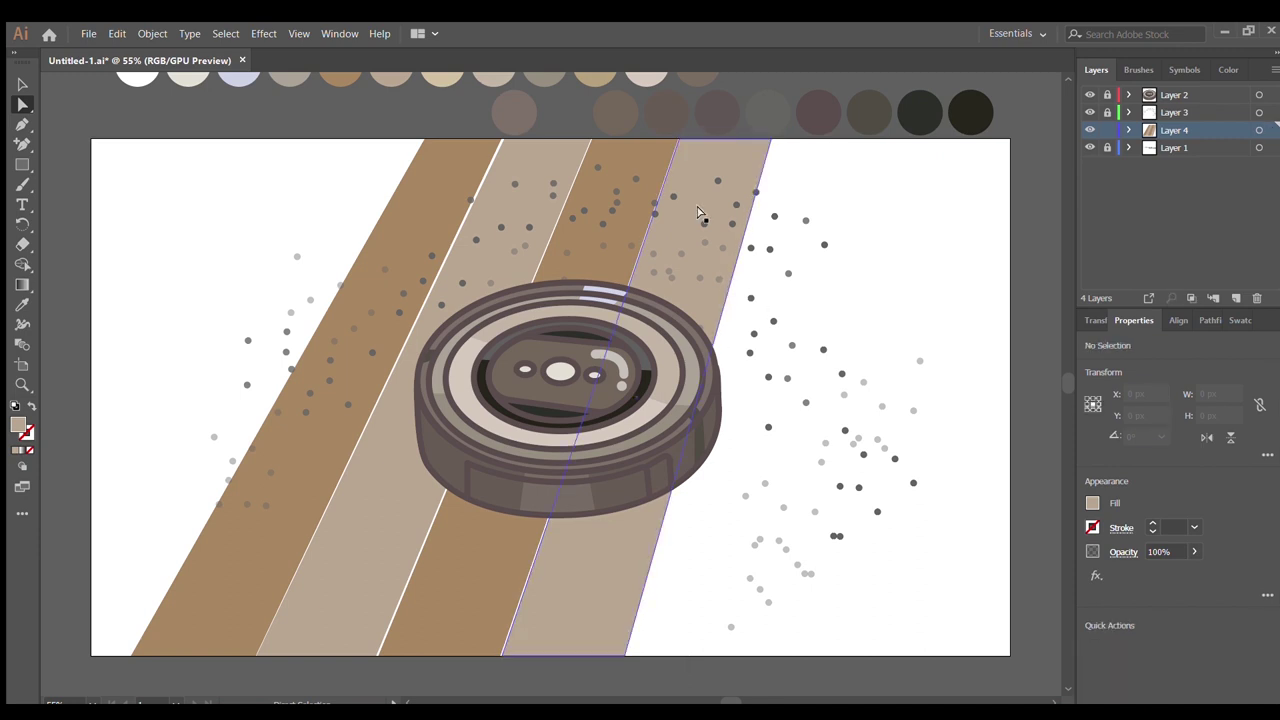
- Give that band a tan fill and shorten it to a top piece
key("v")
left_click_drag(675, 207, 687, 207)
key("i")
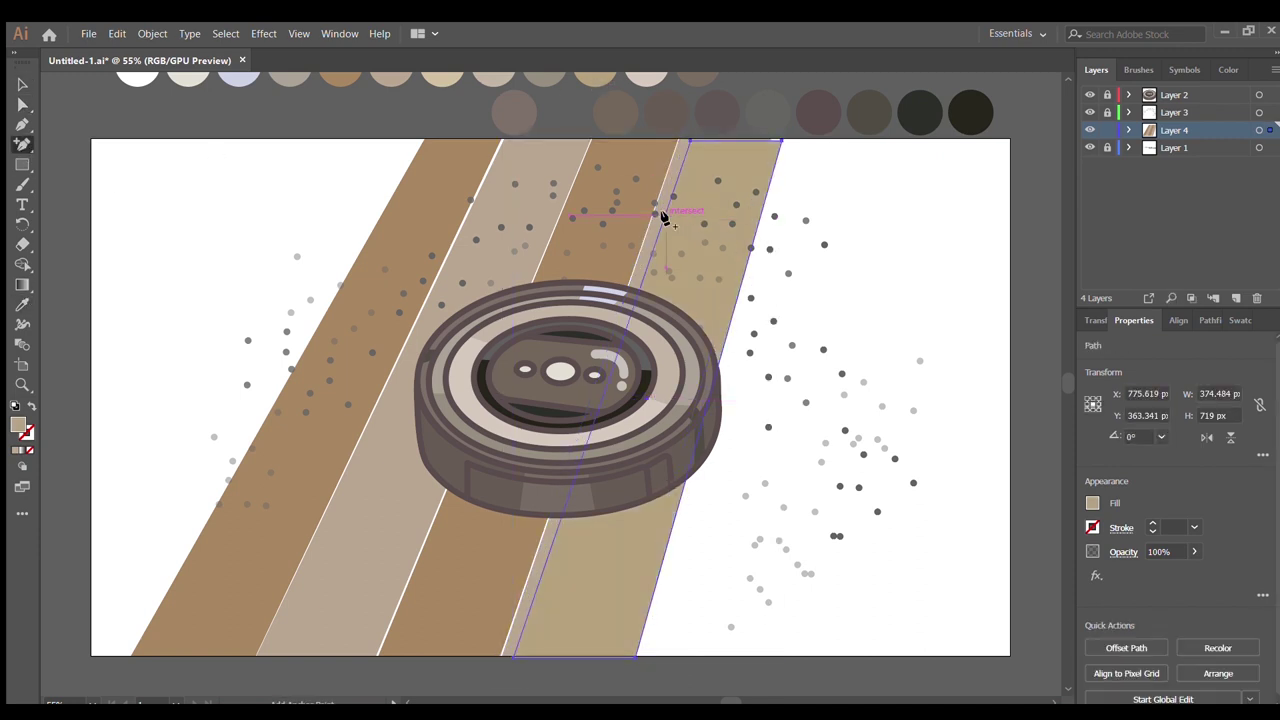
left_click(755, 224)
key("a")
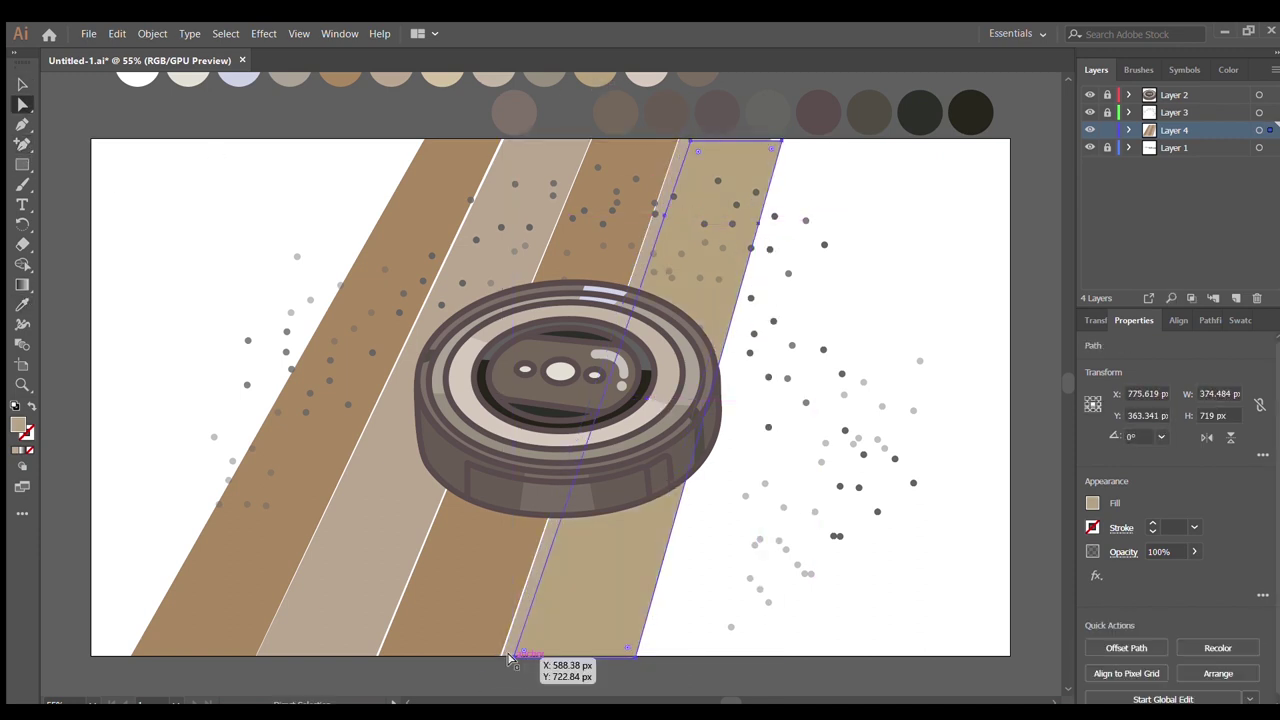
left_click_drag(634, 657, 731, 204)
left_click(816, 214)
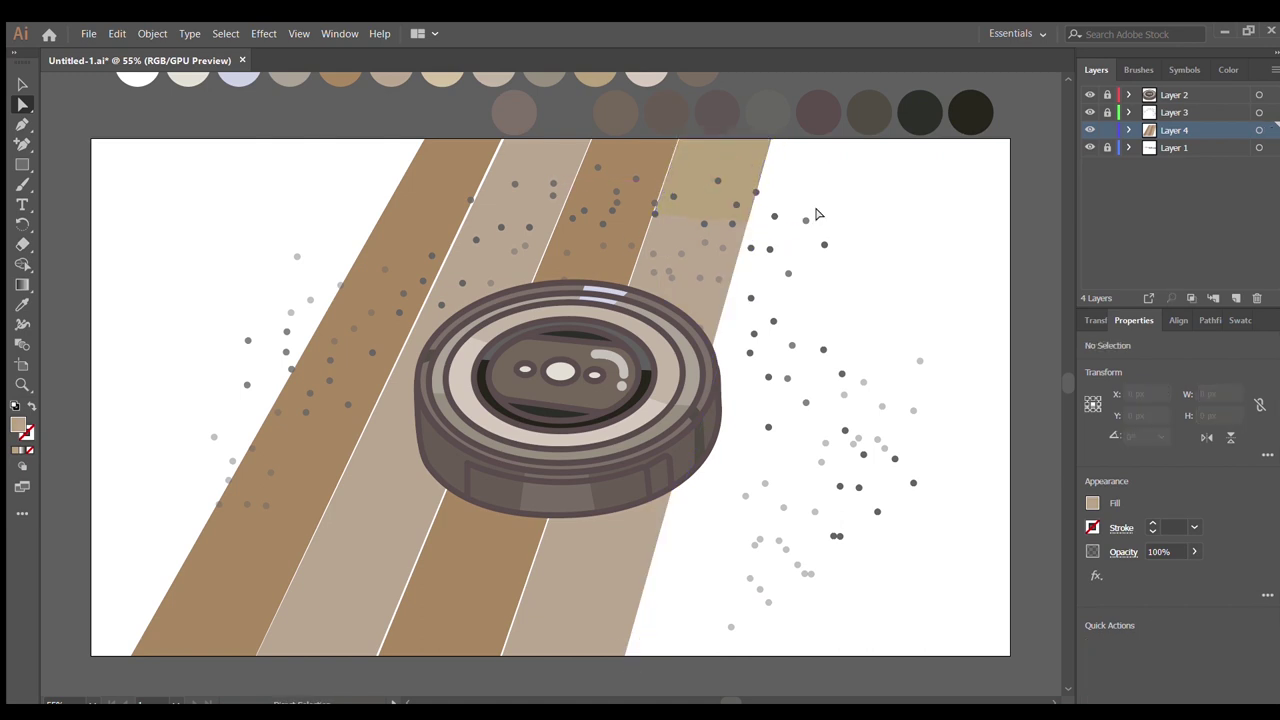
- Add another brown plank to the right, then copy a beige plank further right
key("v")
left_click_drag(475, 571, 723, 571)
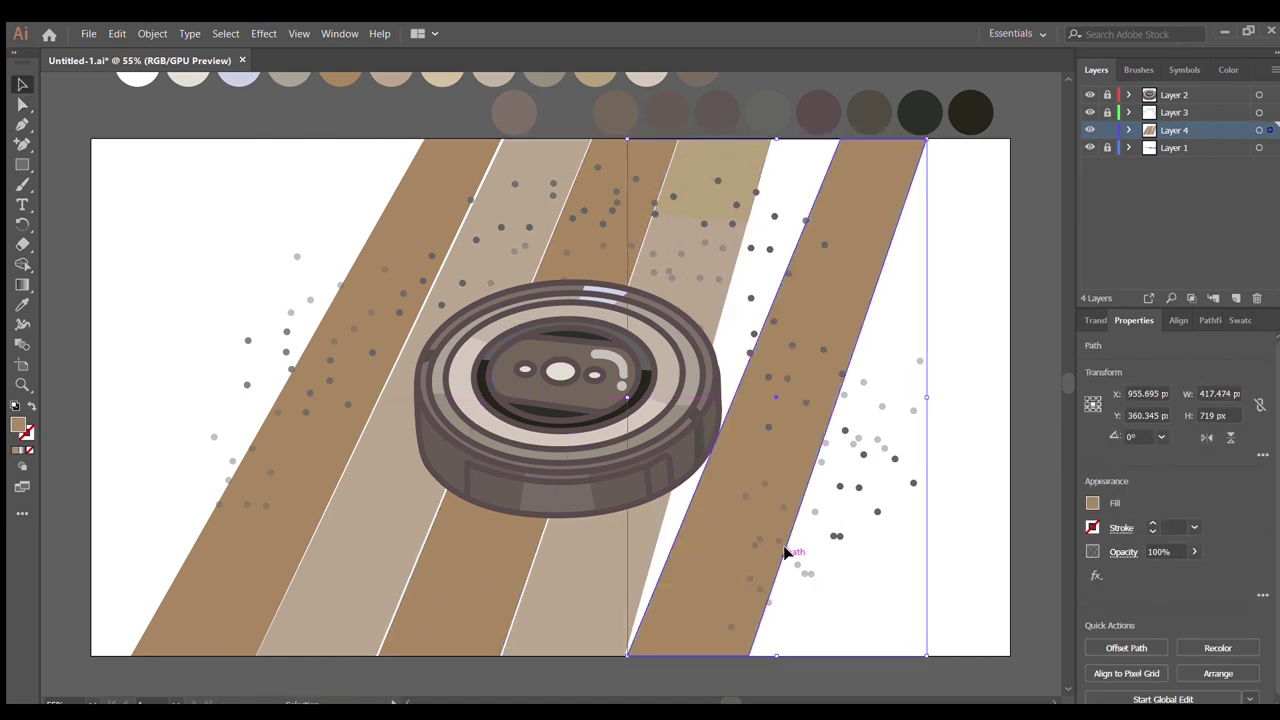
key("a")
left_click_drag(838, 141, 768, 145)
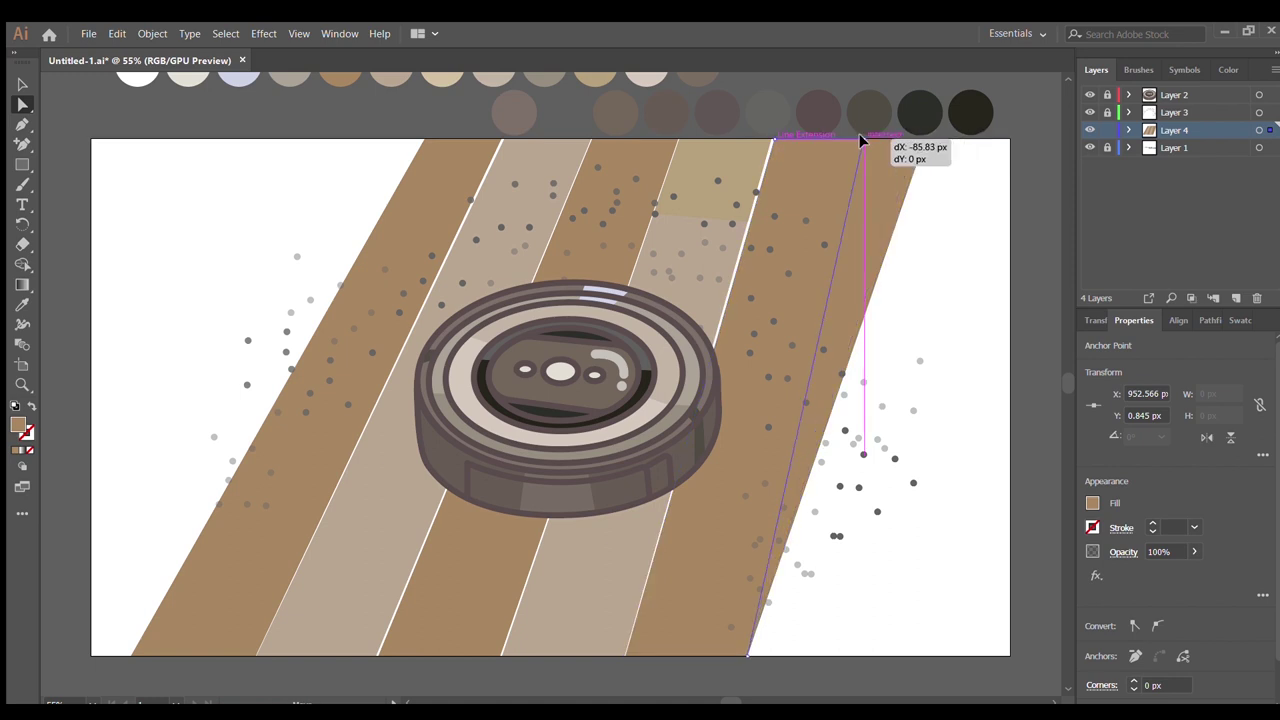
left_click_drag(748, 656, 752, 656)
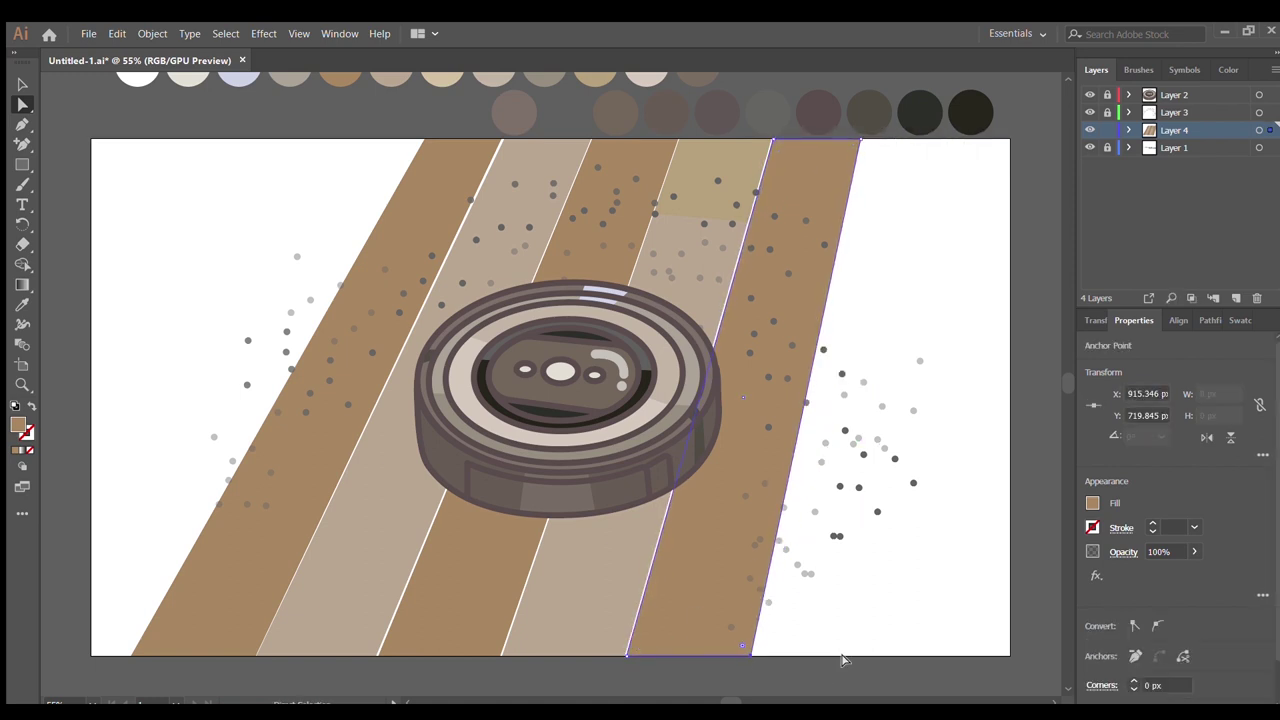
left_click(700, 242)
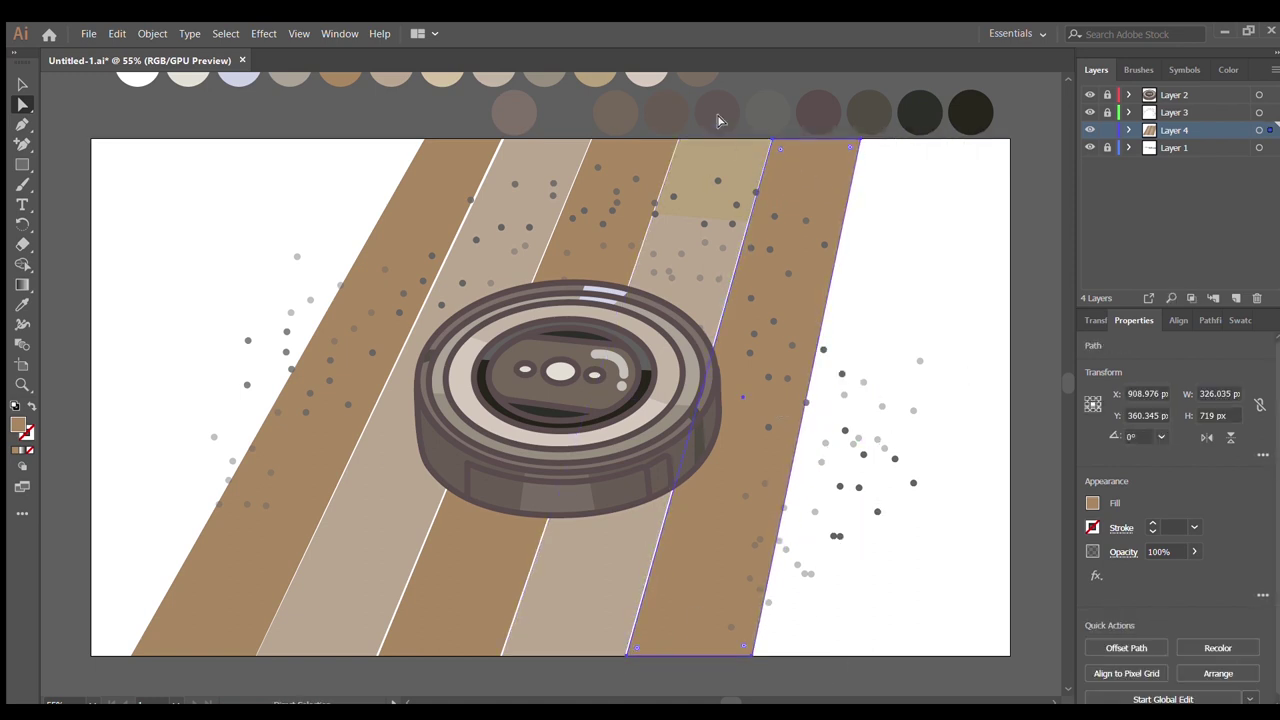
key("v")
left_click_drag(700, 242, 900, 242)
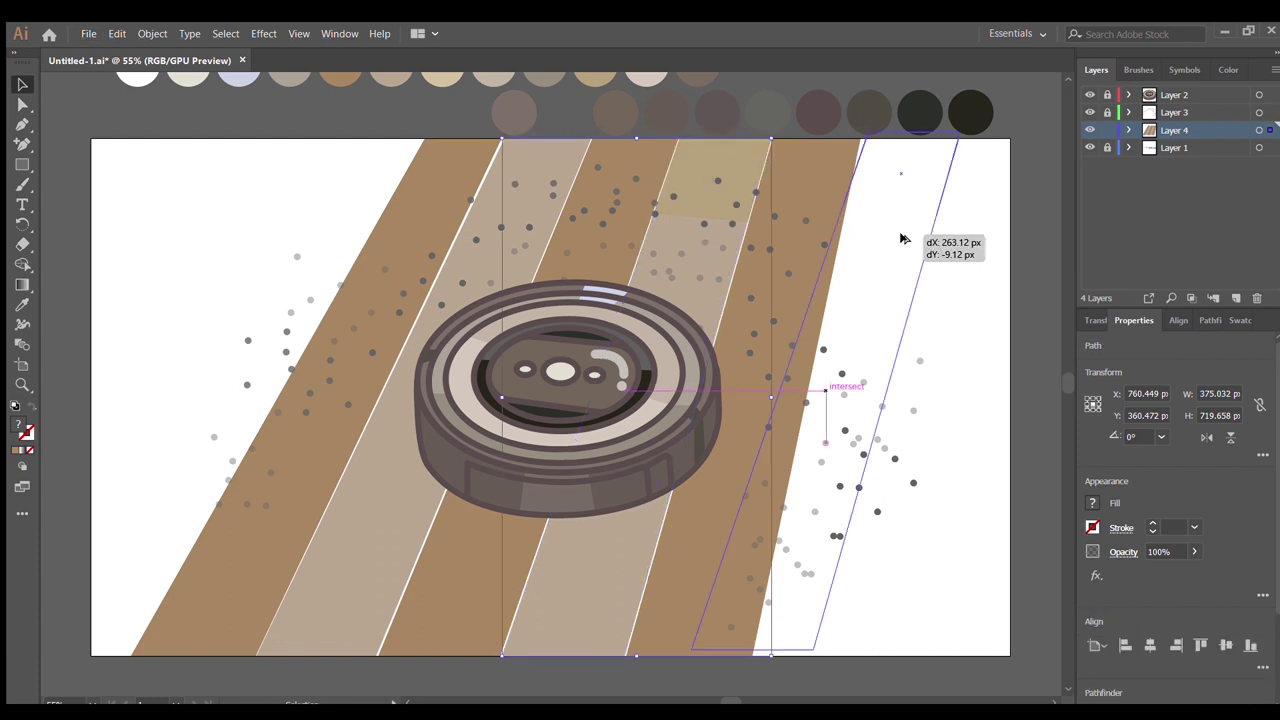
- Shift the beige plank copy right and stretch it and the tan piece into long bands
left_click_drag(858, 398, 914, 400)
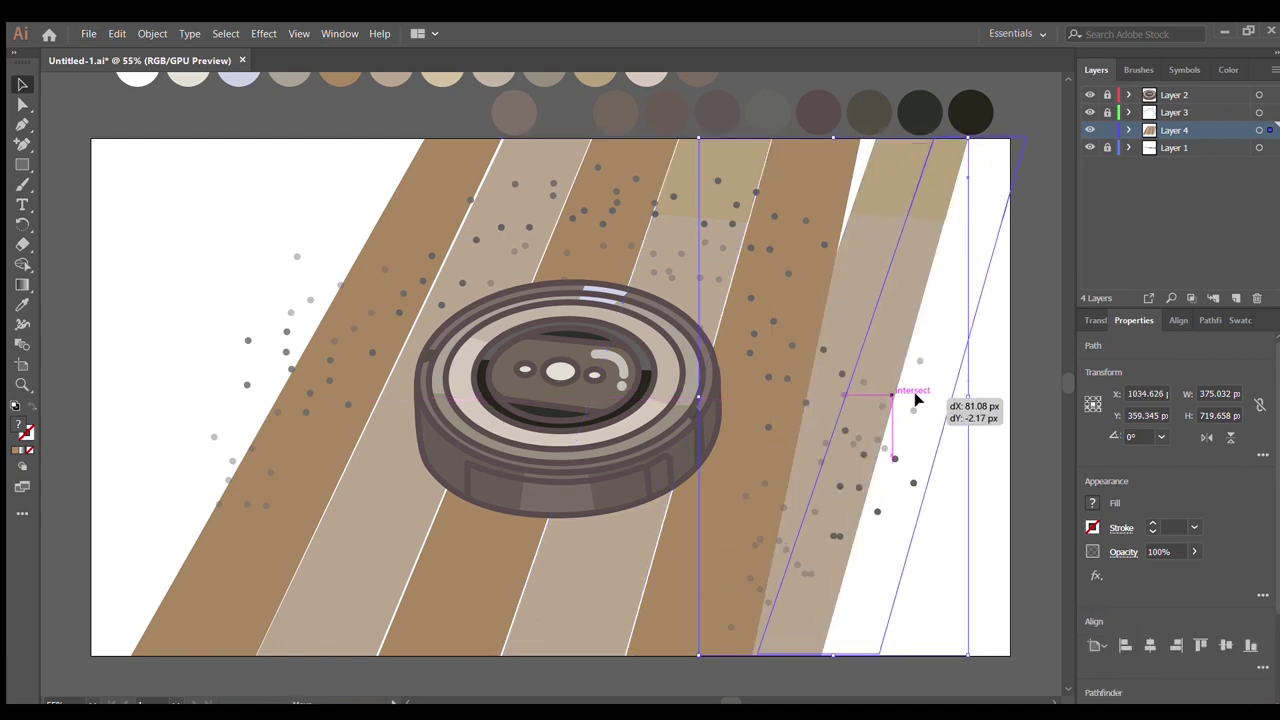
key("a")
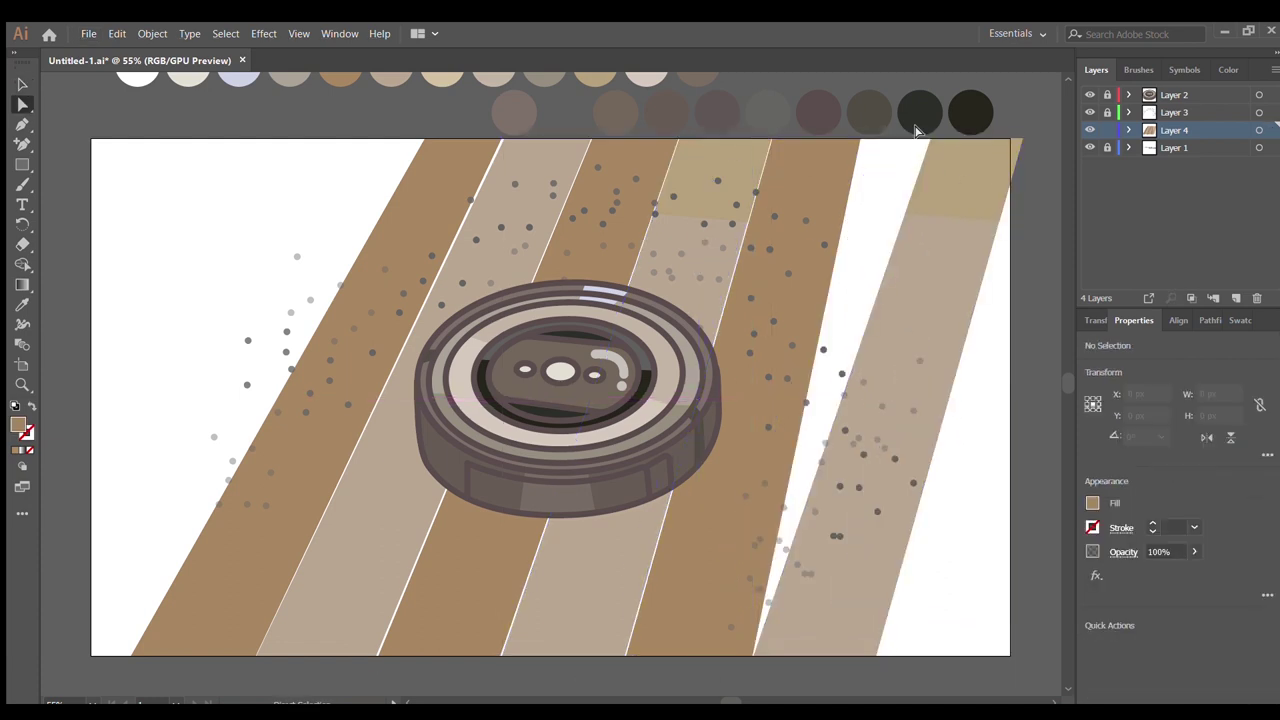
left_click_drag(930, 141, 866, 141)
mouse_move(1020, 140)
left_mouse_down()
mouse_move(935, 220)
mouse_move(806, 410)
left_mouse_up()
left_click(925, 190)
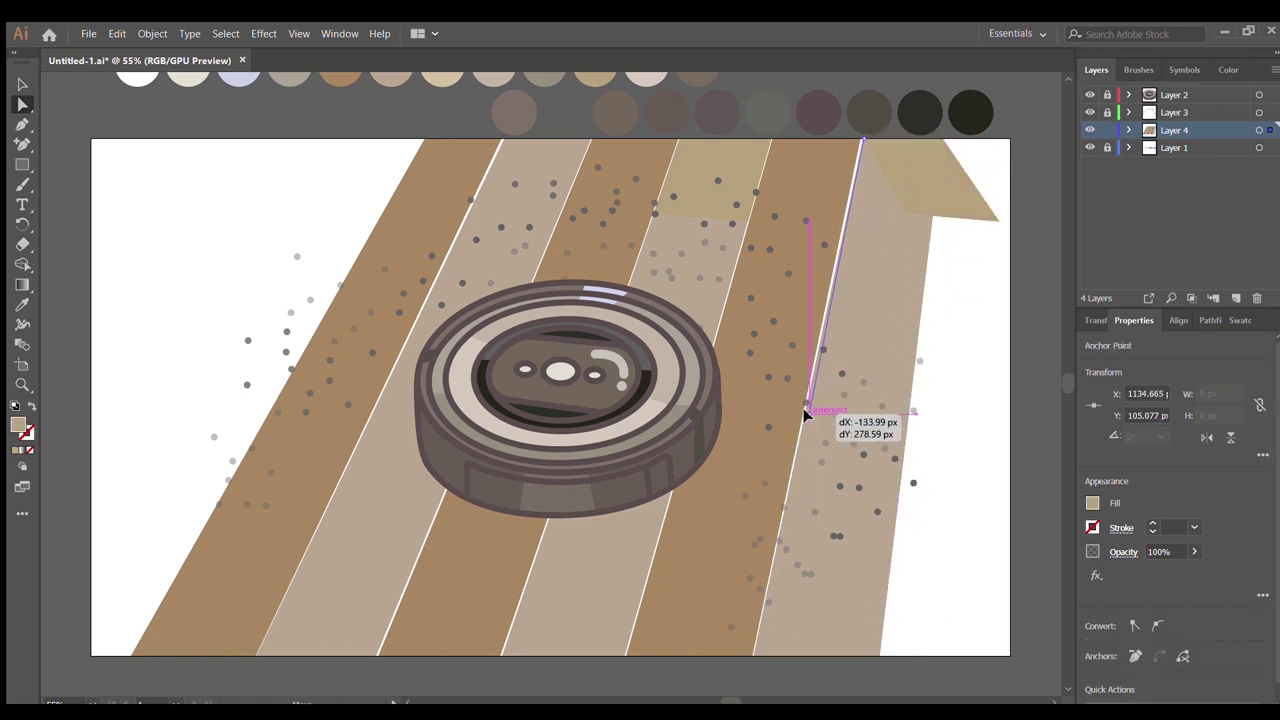
left_click_drag(998, 220, 908, 410)
left_click(873, 260)
- Move another floor band right, shift its top-left corner, and nudge it up slightly
key("v")
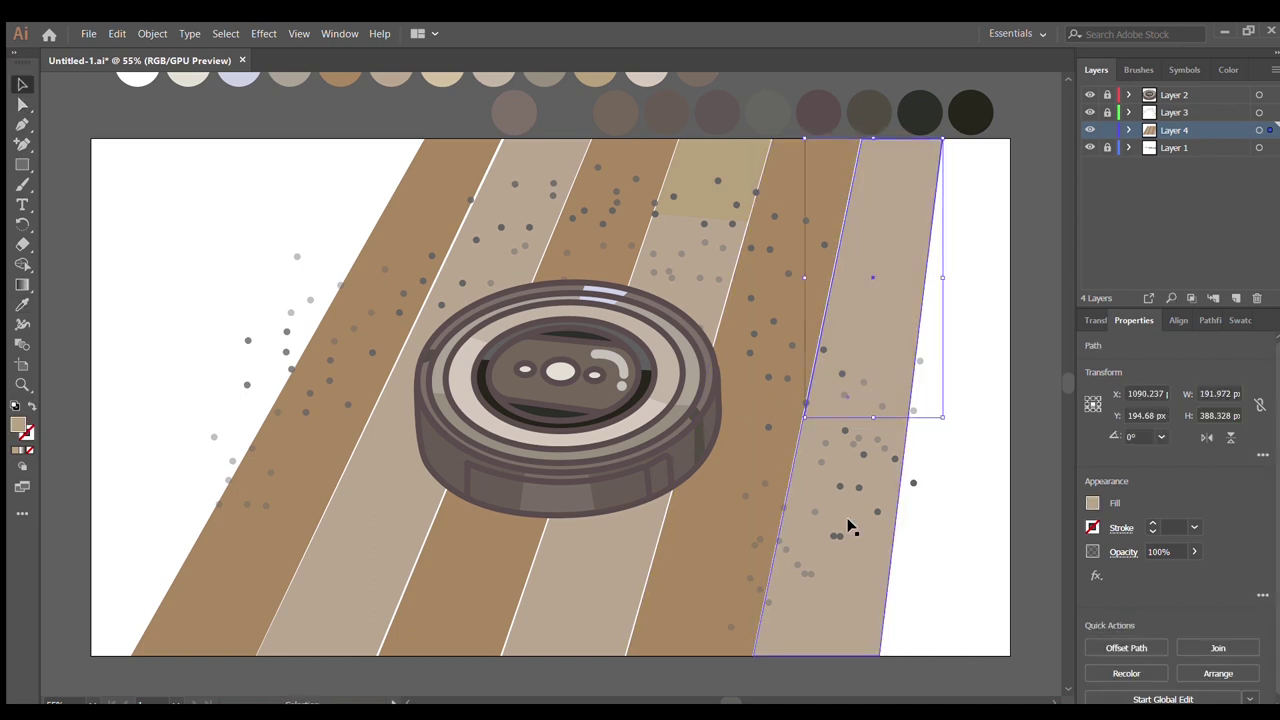
left_click(963, 531)
left_click_drag(900, 520, 986, 586)
key("a")
left_click_drag(880, 140, 943, 141)
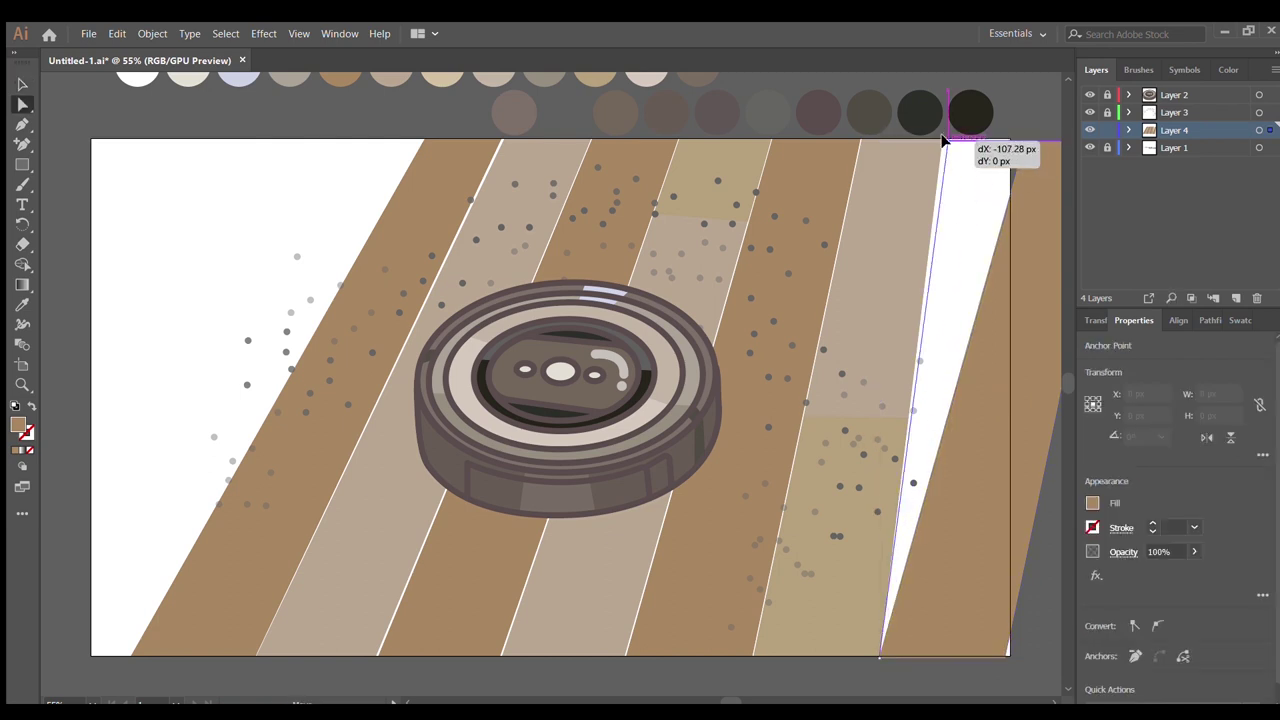
left_click(930, 594)
key("Up")
key("Up")
- Try pulling the band's top-right corner to the artboard edge, undo it, and select the middle light band
key("a")
left_click_drag(995, 133, 898, 146)
scroll(1036, 664, "right", 3)
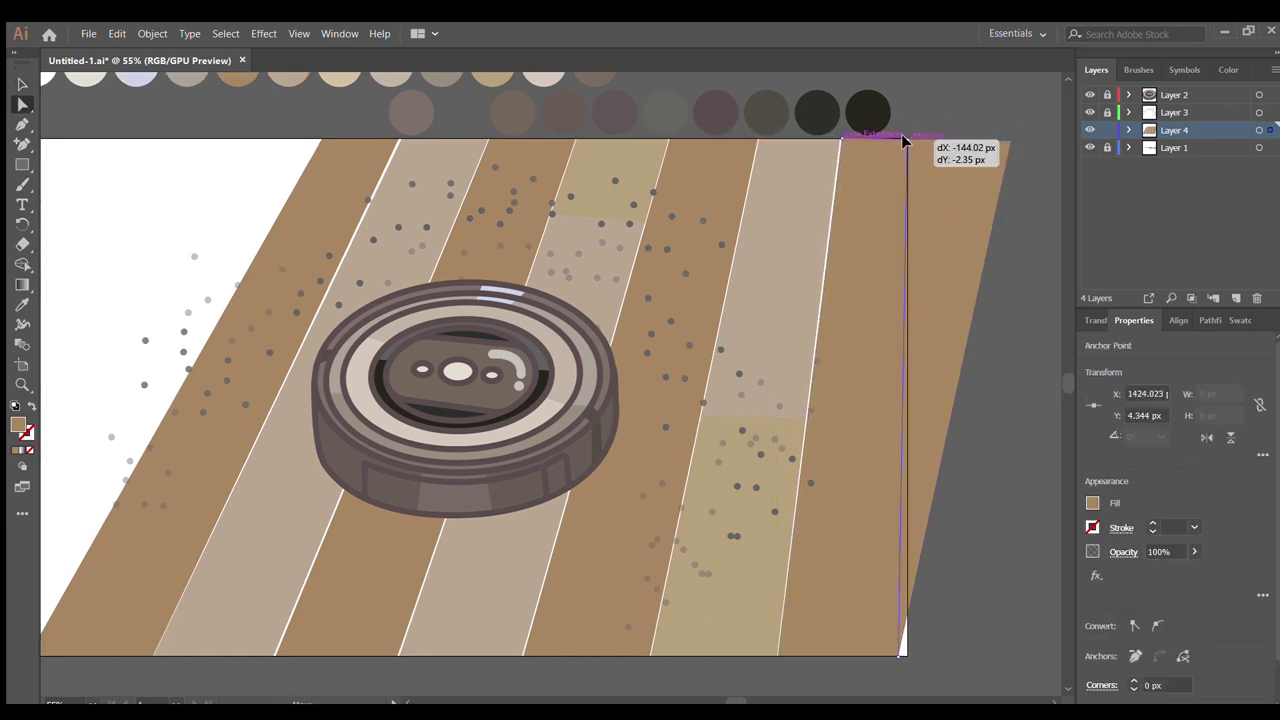
key("ctrl+z")
left_click(473, 611)
key("ctrl+1")
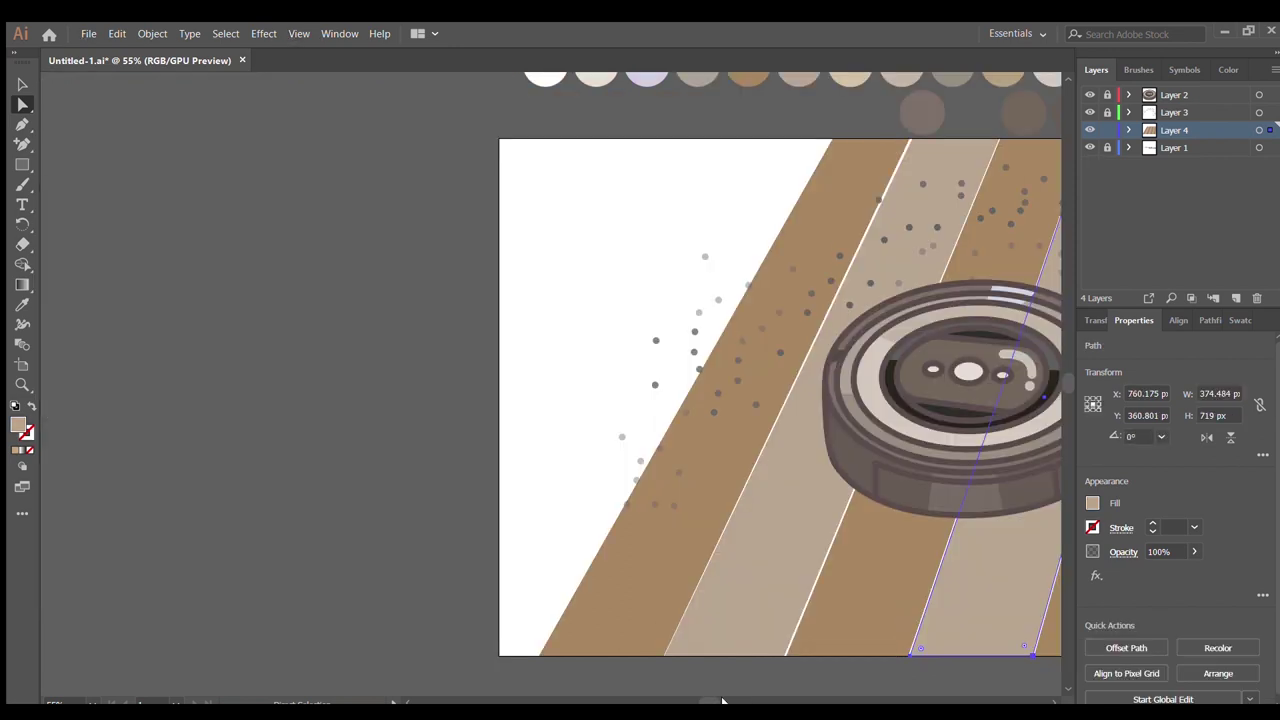
key("ctrl+0")
- Move the light band past the artboard's right edge and narrow it into a thin sliver
key("v")
left_click_drag(608, 592, 894, 563)
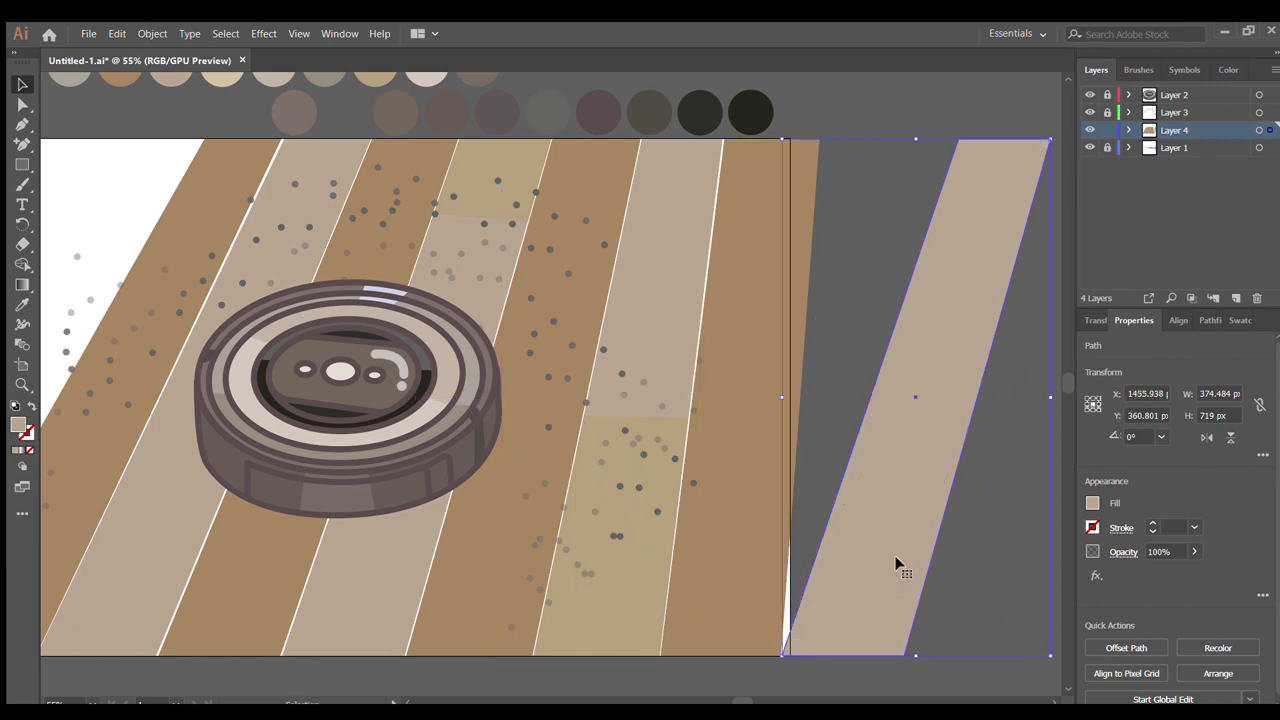
key("a")
left_click_drag(943, 140, 822, 139)
left_click(1048, 141)
left_click_drag(1048, 141, 852, 140)
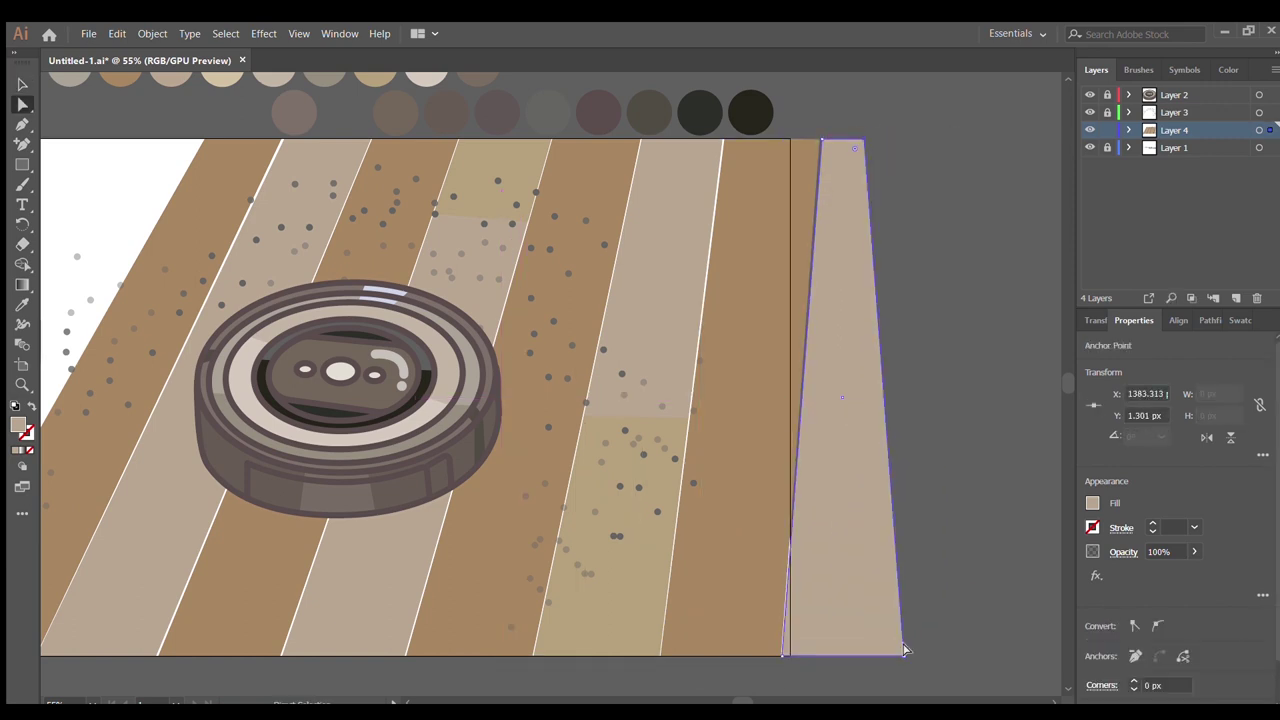
left_click_drag(905, 655, 814, 654)
key("ctrl+shift+a")
key("ctrl+0")
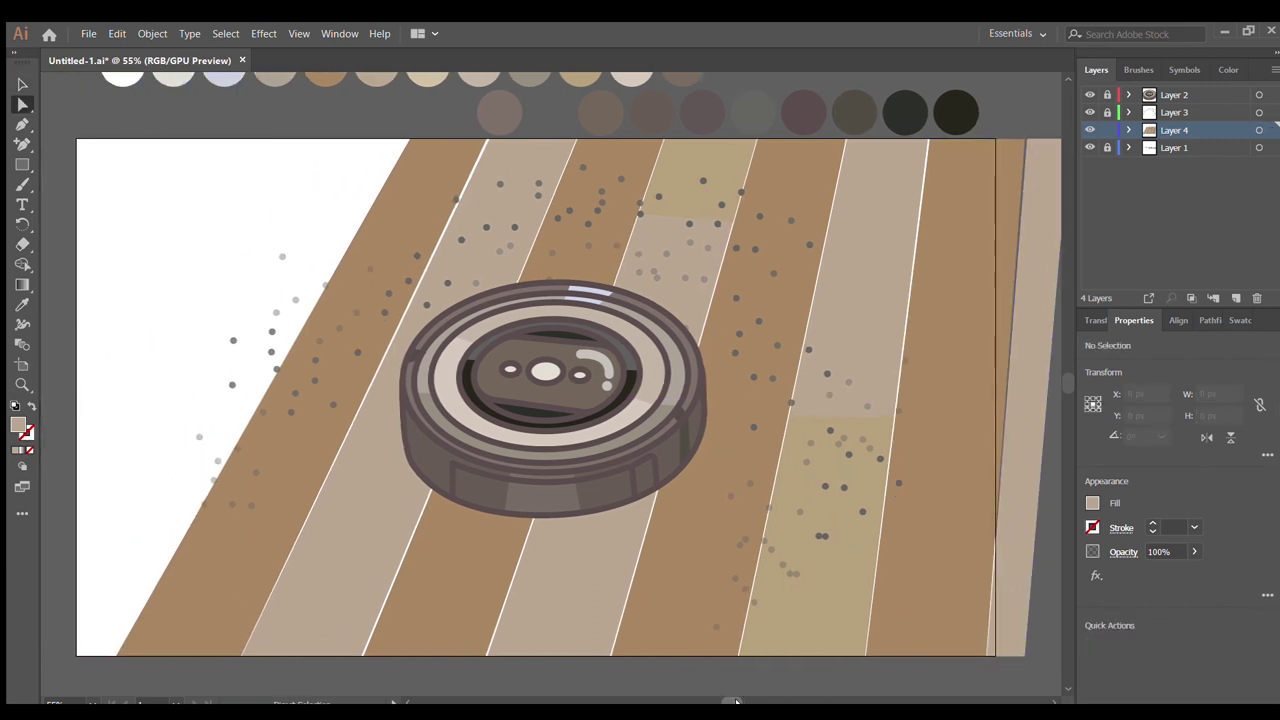
- Alt-drag a copy of the light band to the left edge and reposition its top corners
key("v")
left_click_drag(364, 520, 119, 520)
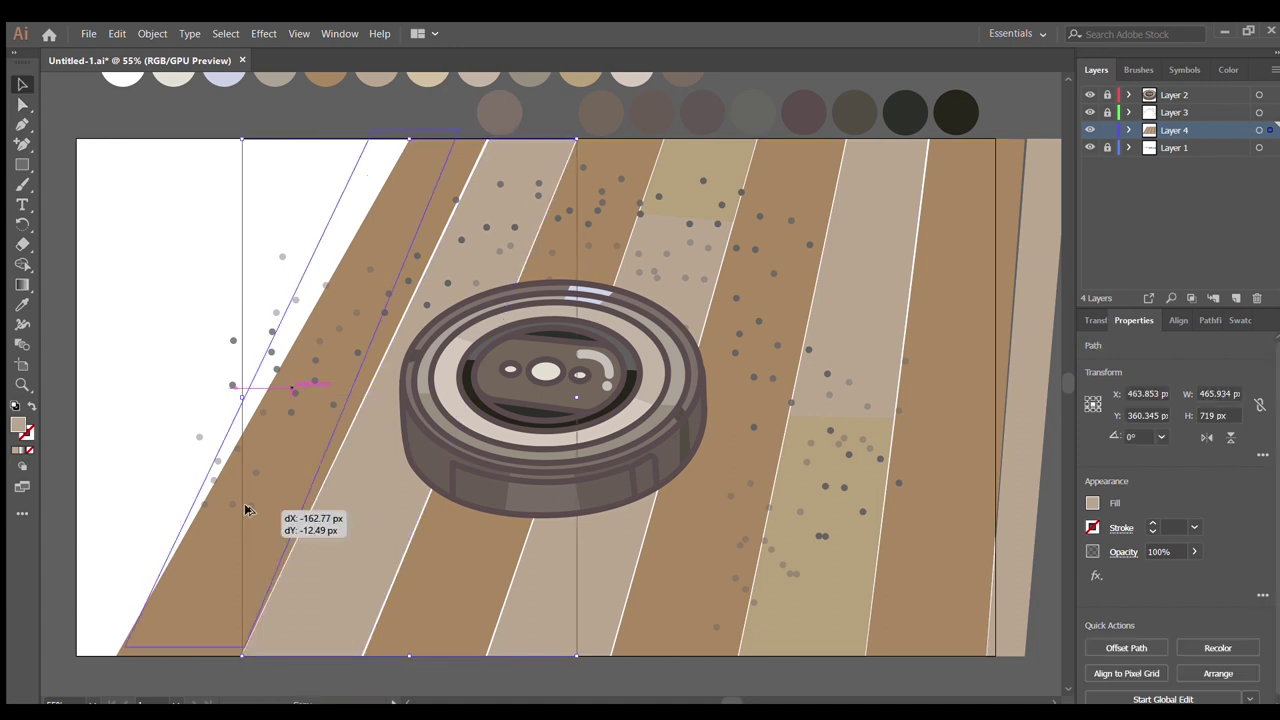
key("a")
left_click_drag(329, 140, 472, 140)
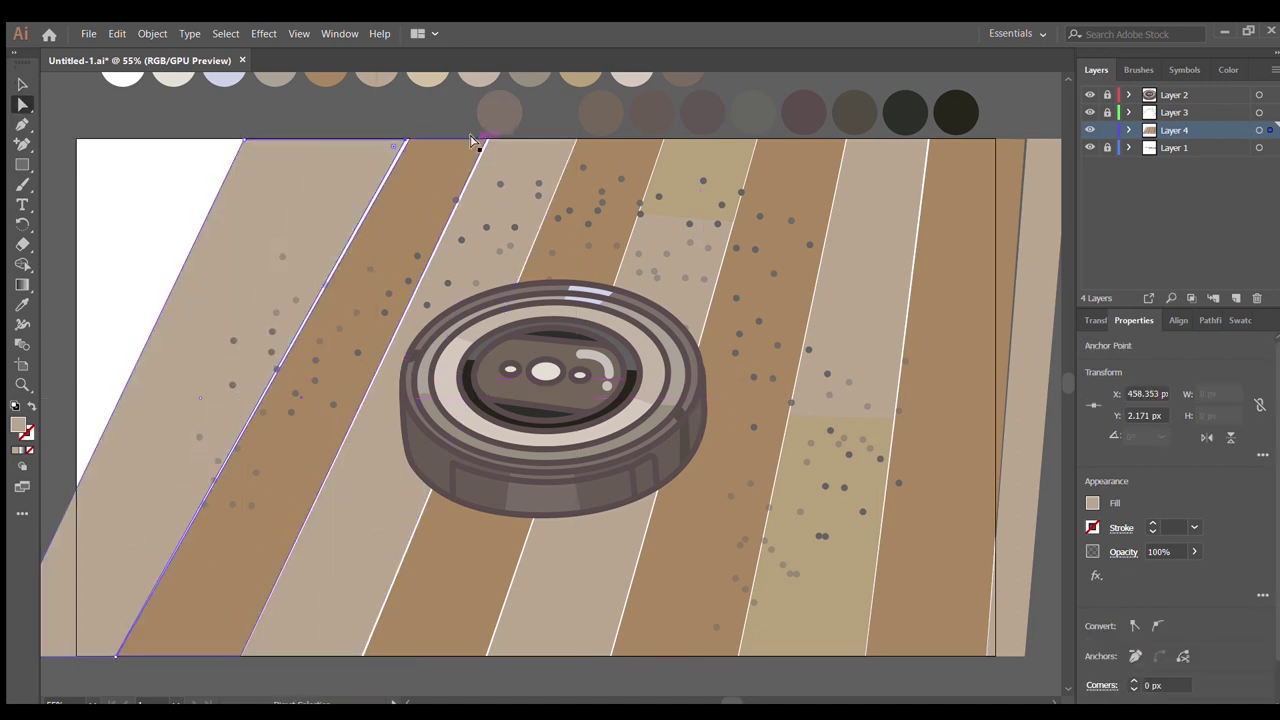
left_click_drag(243, 140, 318, 140)
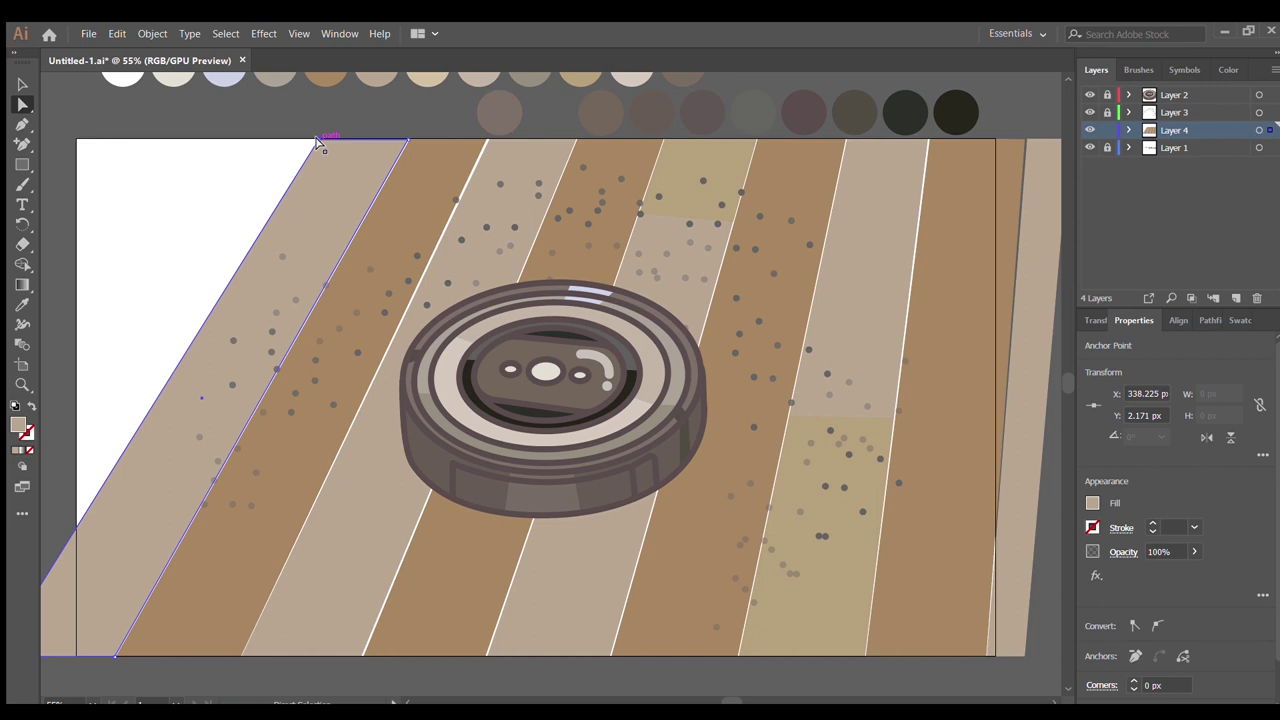
key("v")
left_click_drag(245, 287, 251, 279)
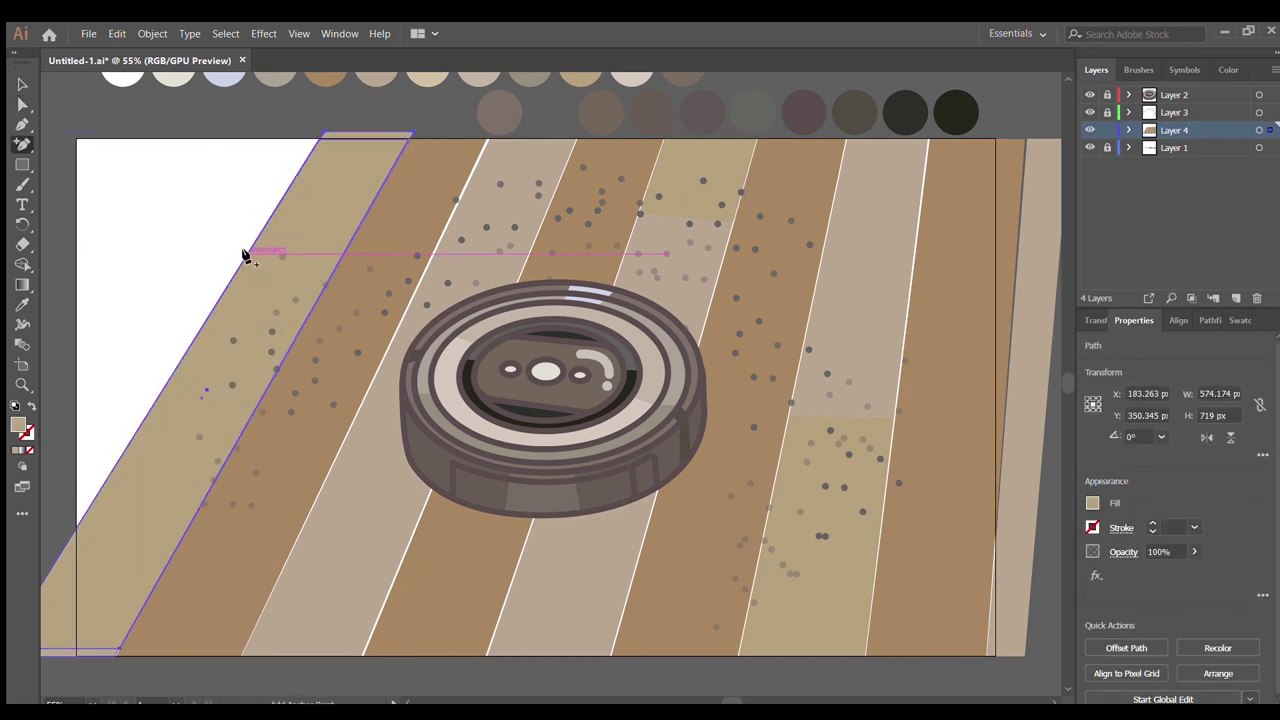
- Add an anchor on the light band's left edge and delete its lower anchors
left_click(246, 255)
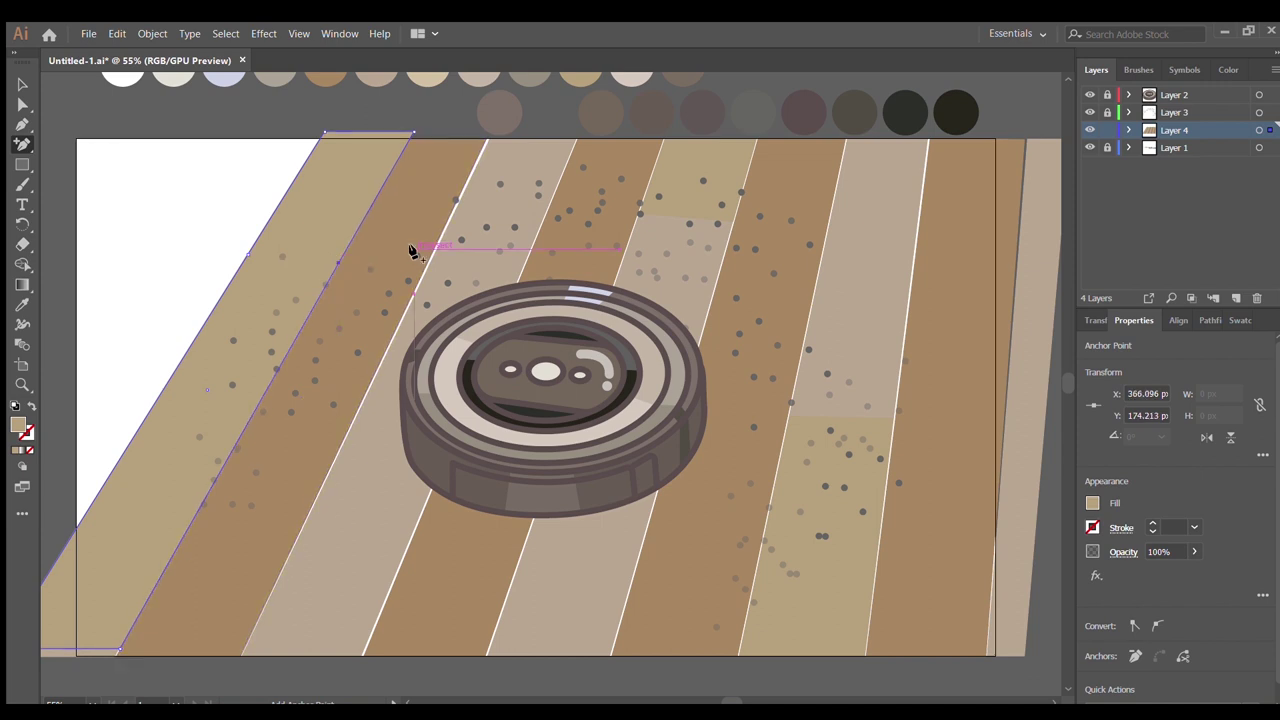
key("a")
left_click_drag(30, 500, 234, 600)
key("Delete")
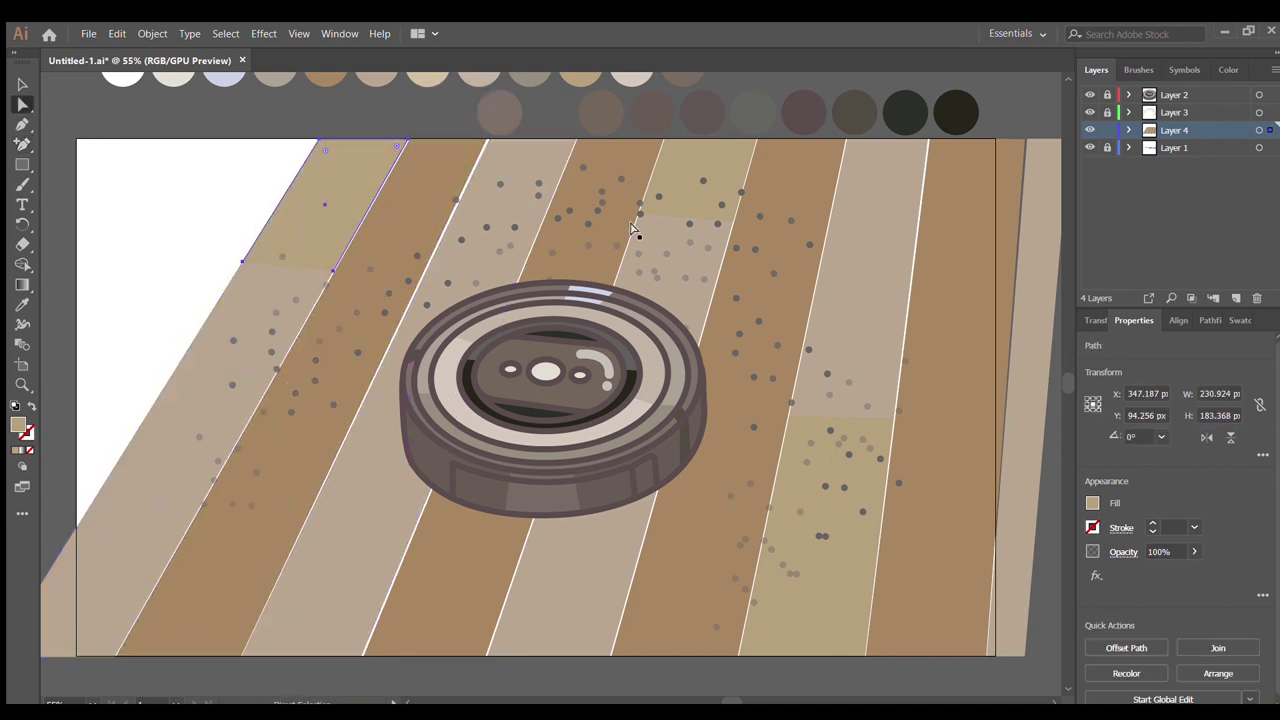
- Move a brown band past the left edge and shift its top corners right
key("v")
left_click_drag(211, 166, 100, 423)
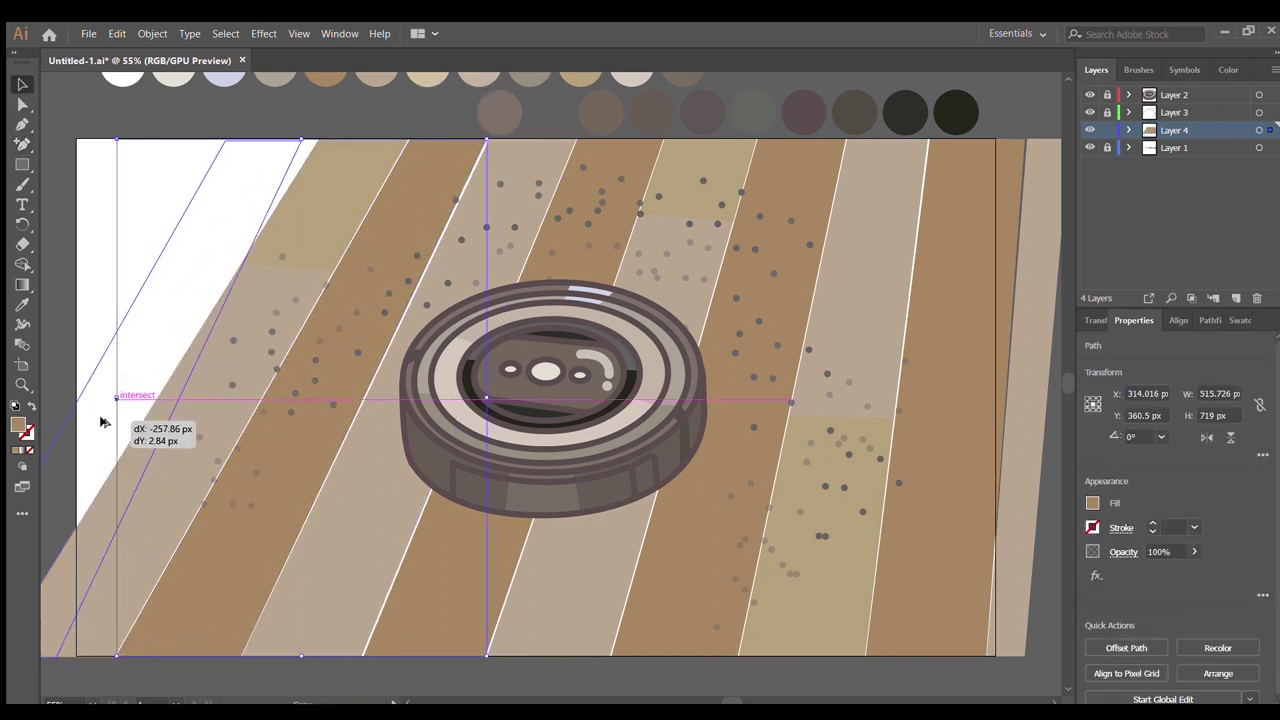
scroll(700, 688, "left", 5)
left_click_drag(488, 477, 243, 467)
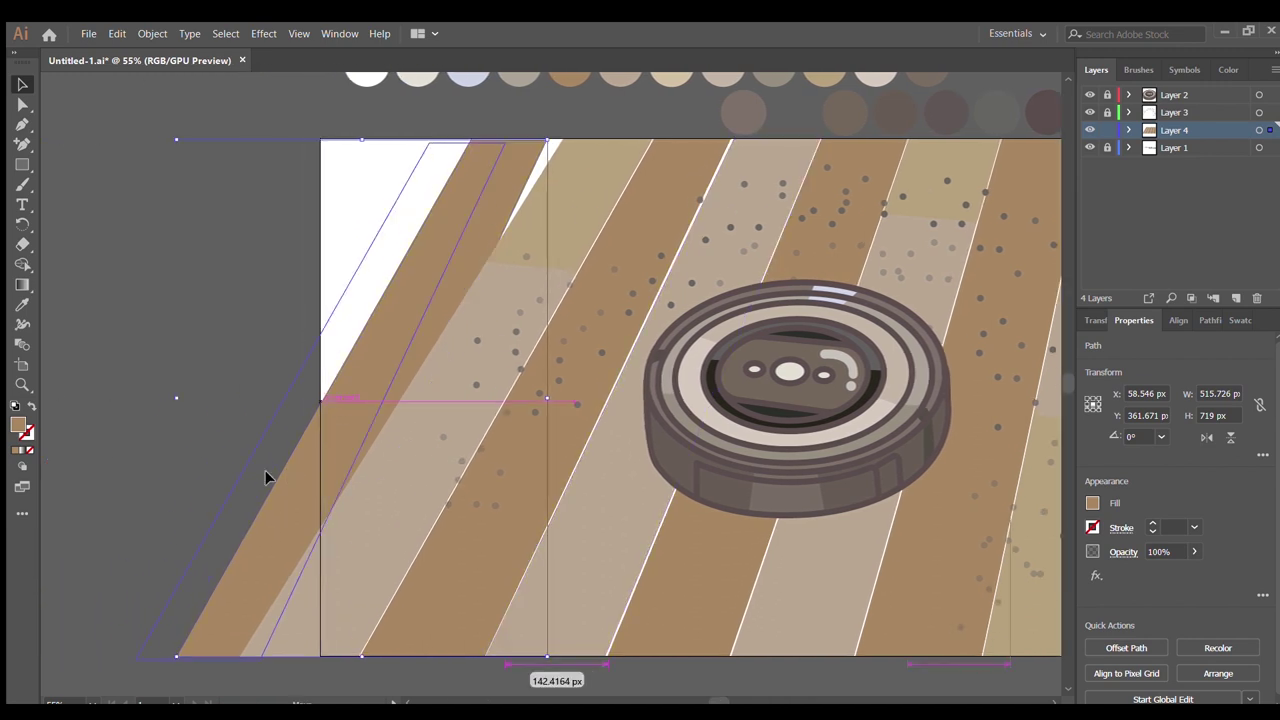
key("a")
left_click_drag(485, 140, 560, 140)
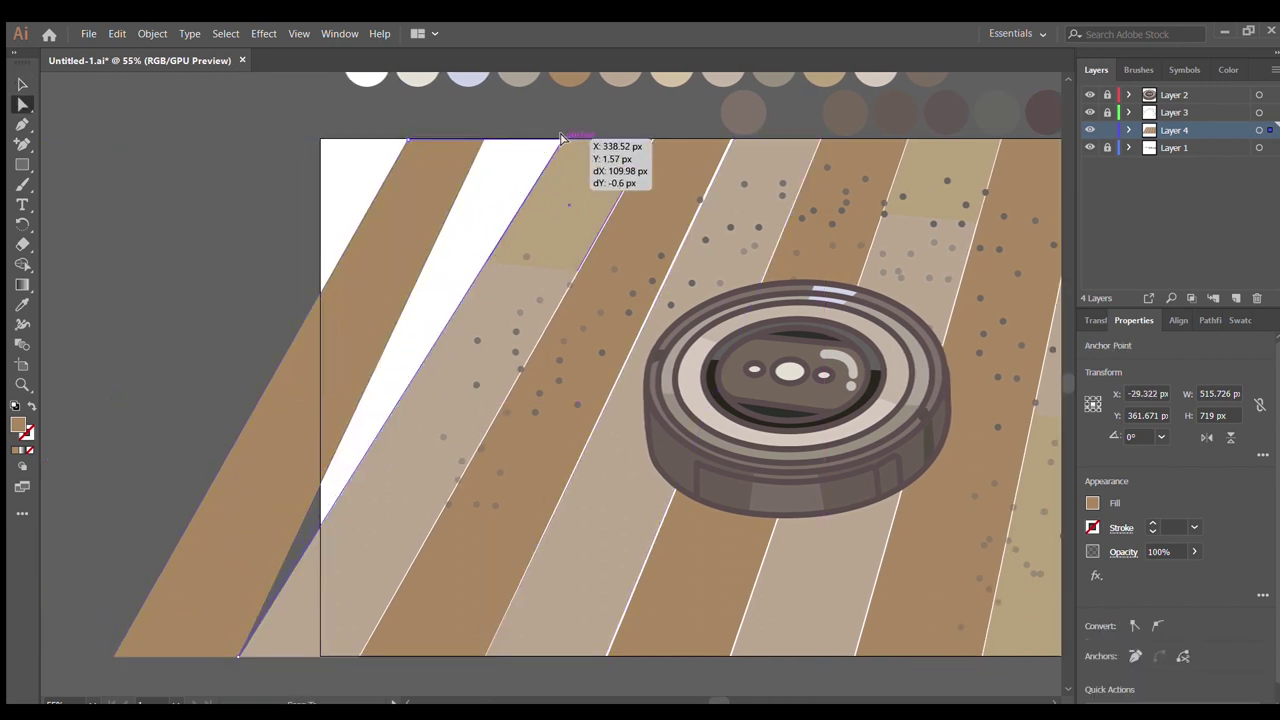
left_click_drag(407, 140, 476, 140)
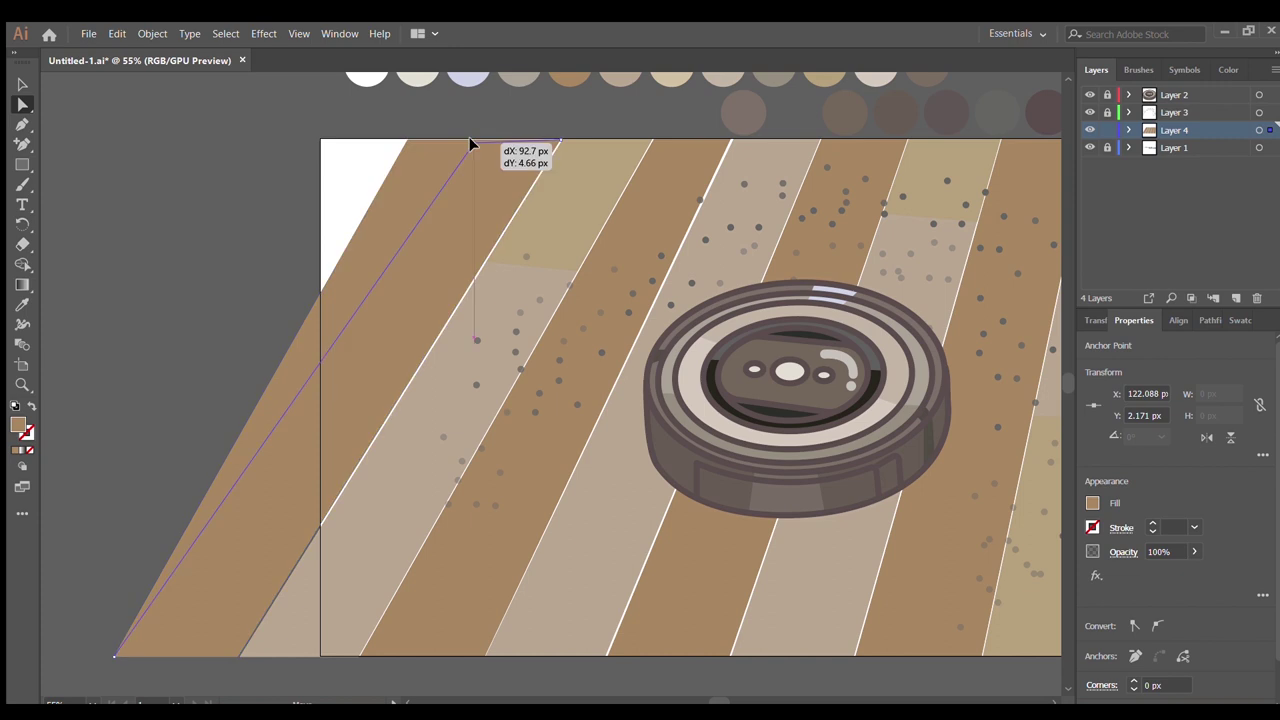
- Move the light band about 247 px left and shift its top corner right
key("v")
left_click(505, 362)
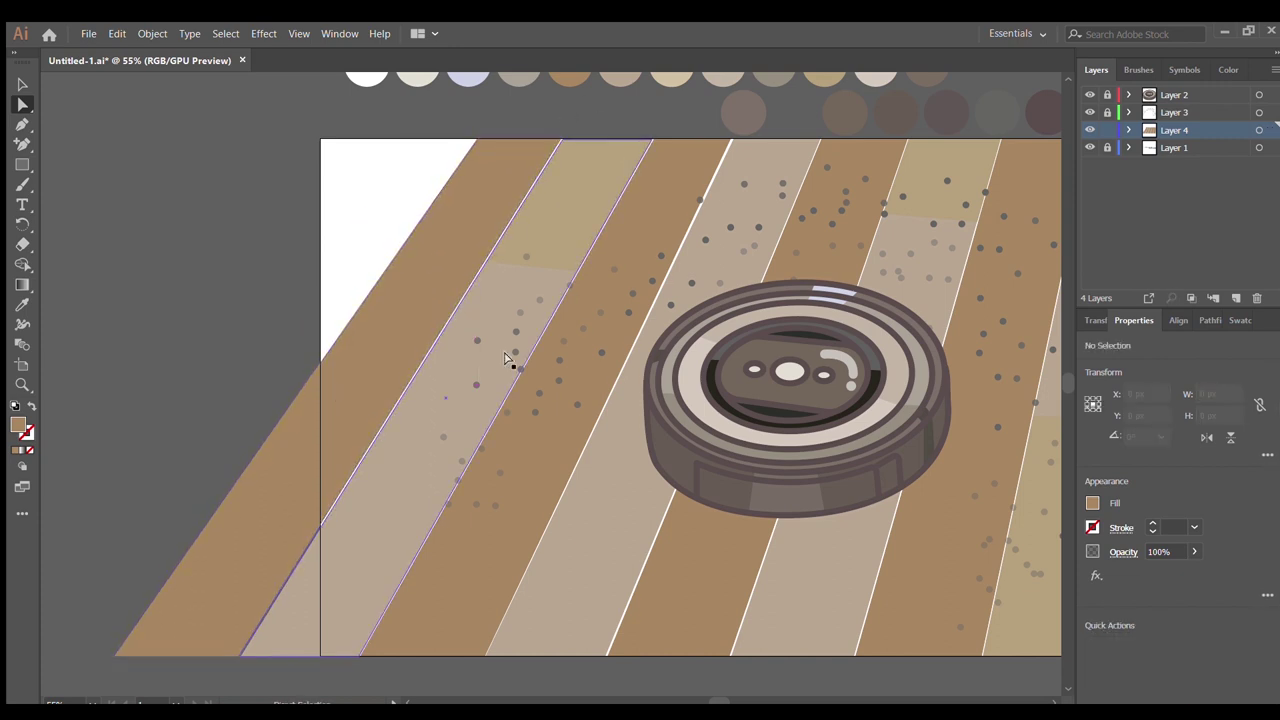
left_click_drag(505, 358, 252, 490)
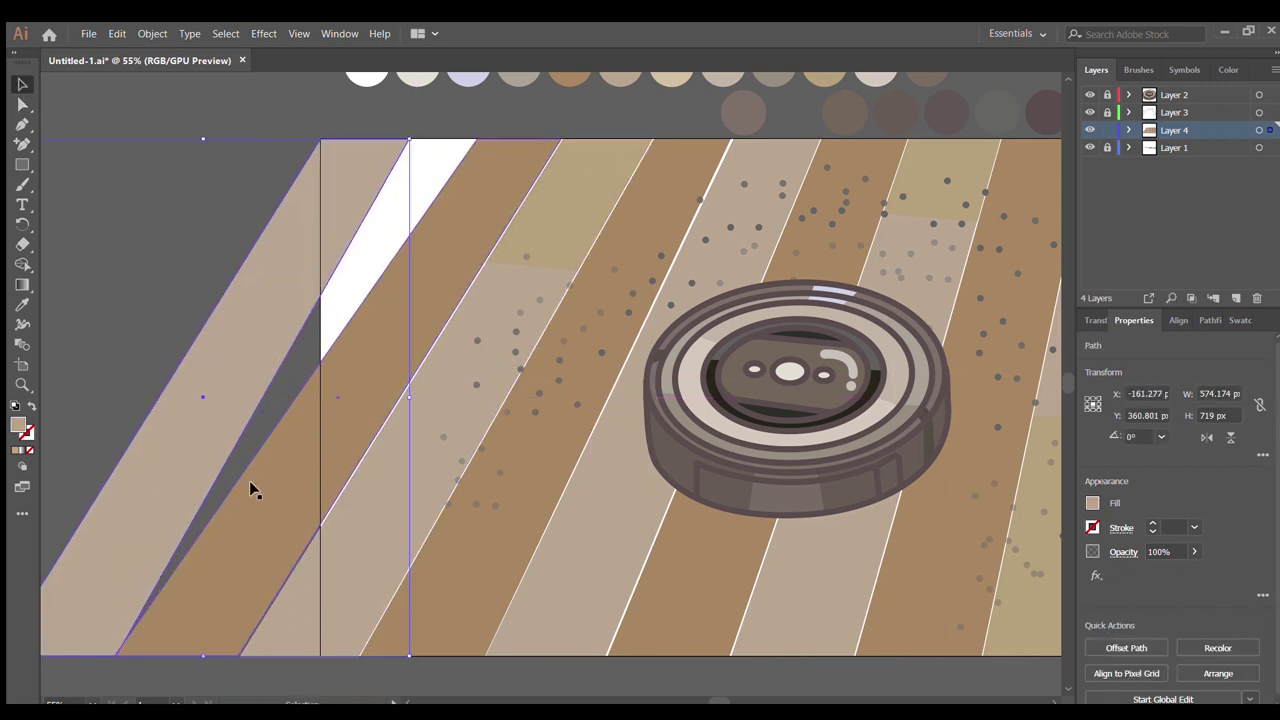
key("a")
left_click_drag(330, 140, 398, 137)
left_click(506, 126)
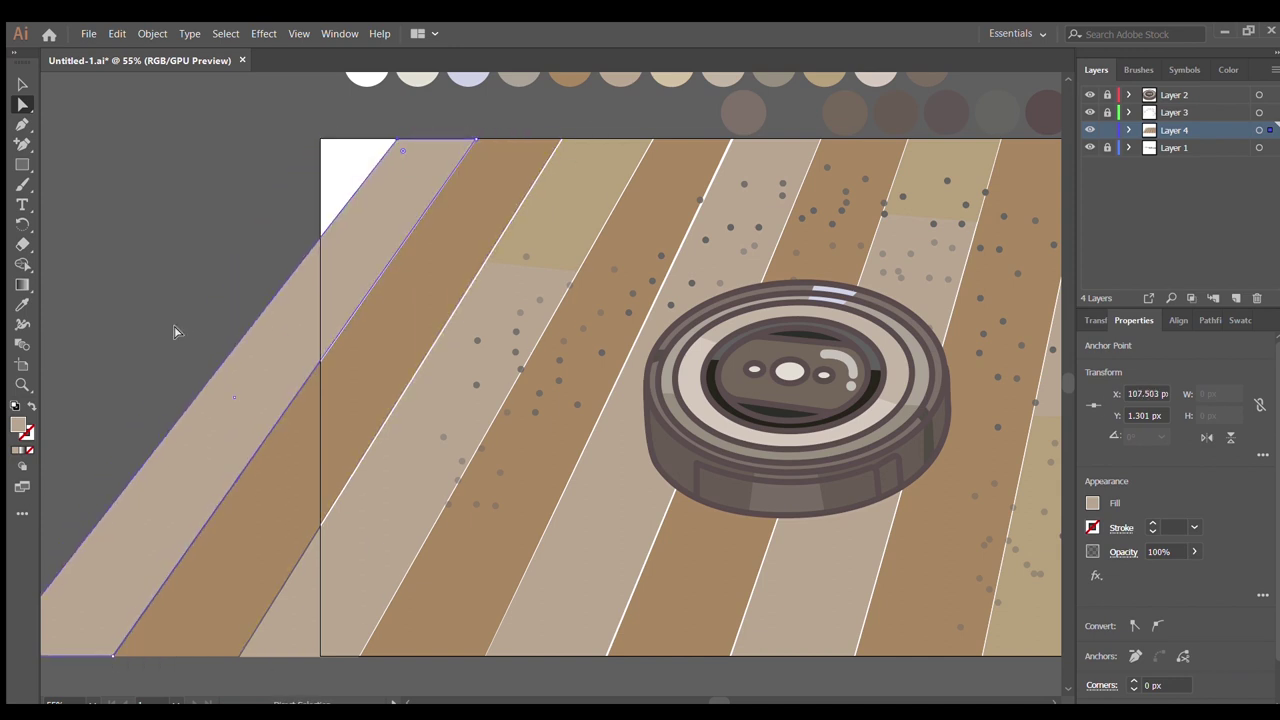
- Move a brown band further left, adjust its top corner, and zoom out to 45%
key("v")
left_click_drag(363, 352, 175, 357)
key("a")
left_click_drag(340, 139, 461, 124)
left_click(367, 615)
key("ctrl+shift+a")
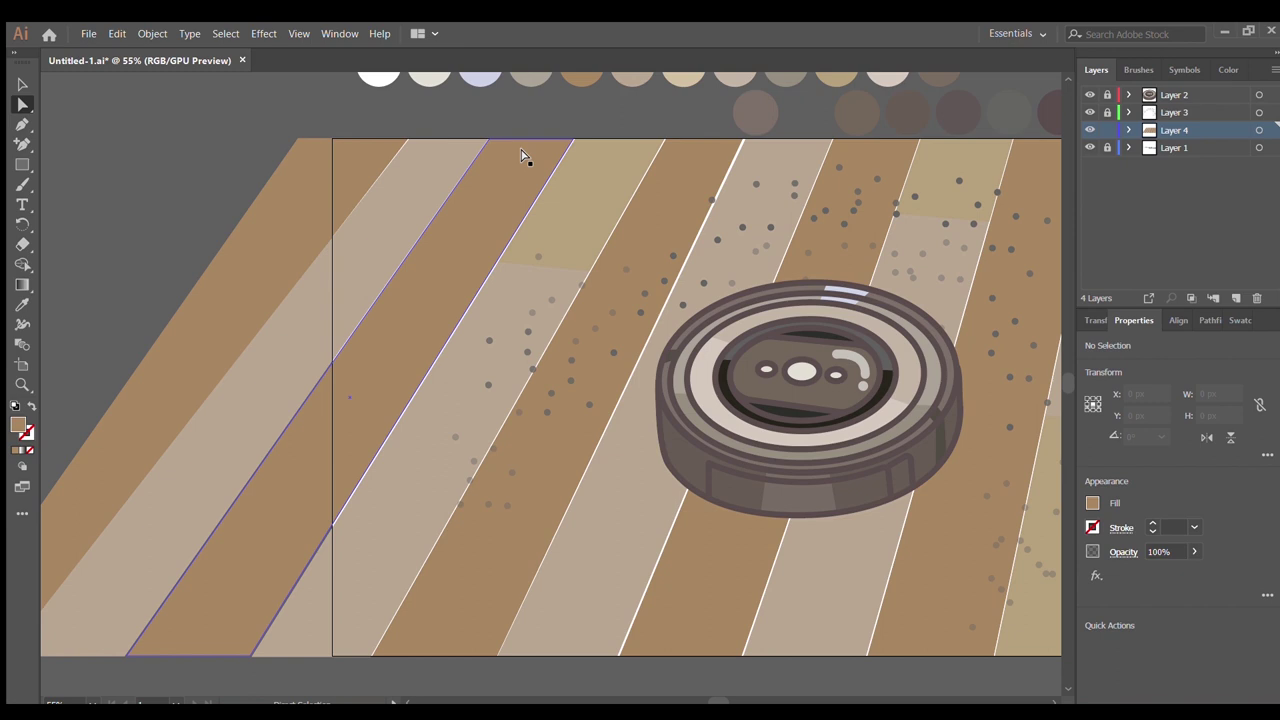
type("45")
key("Return")
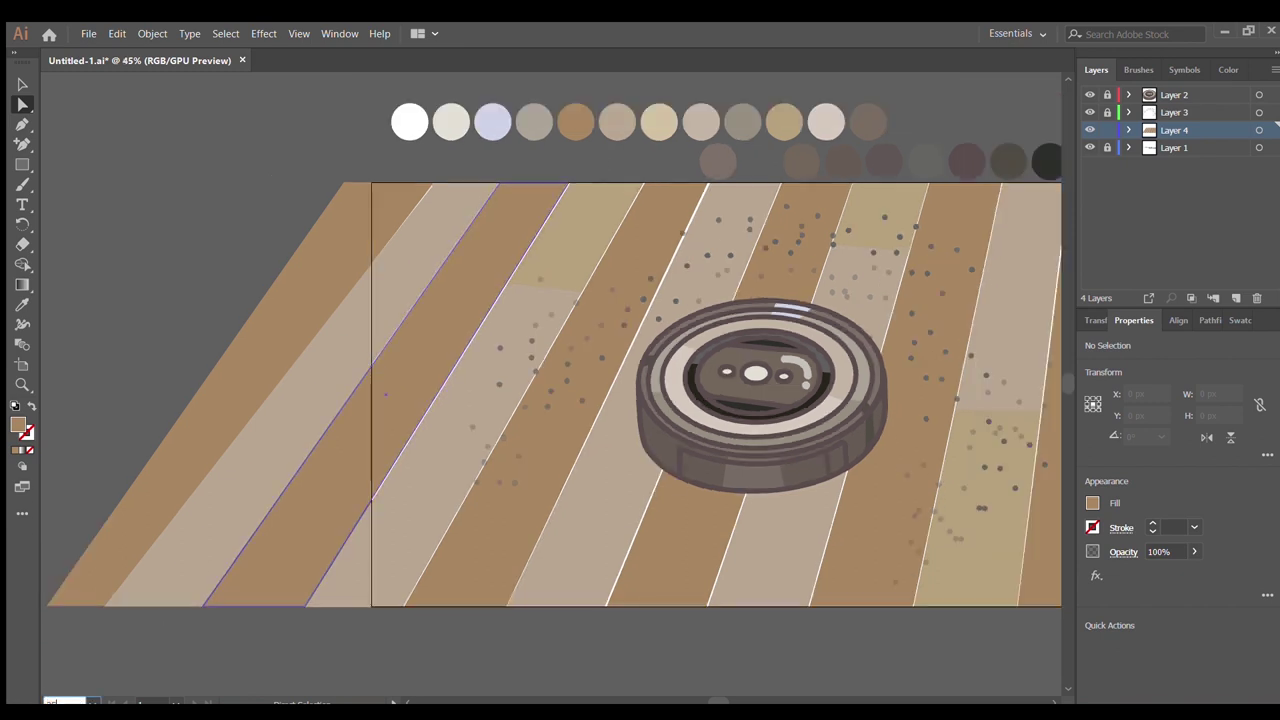
- At 35% zoom, draw an artboard-sized rectangle and swap its fill and stroke
type("35")
key("Return")
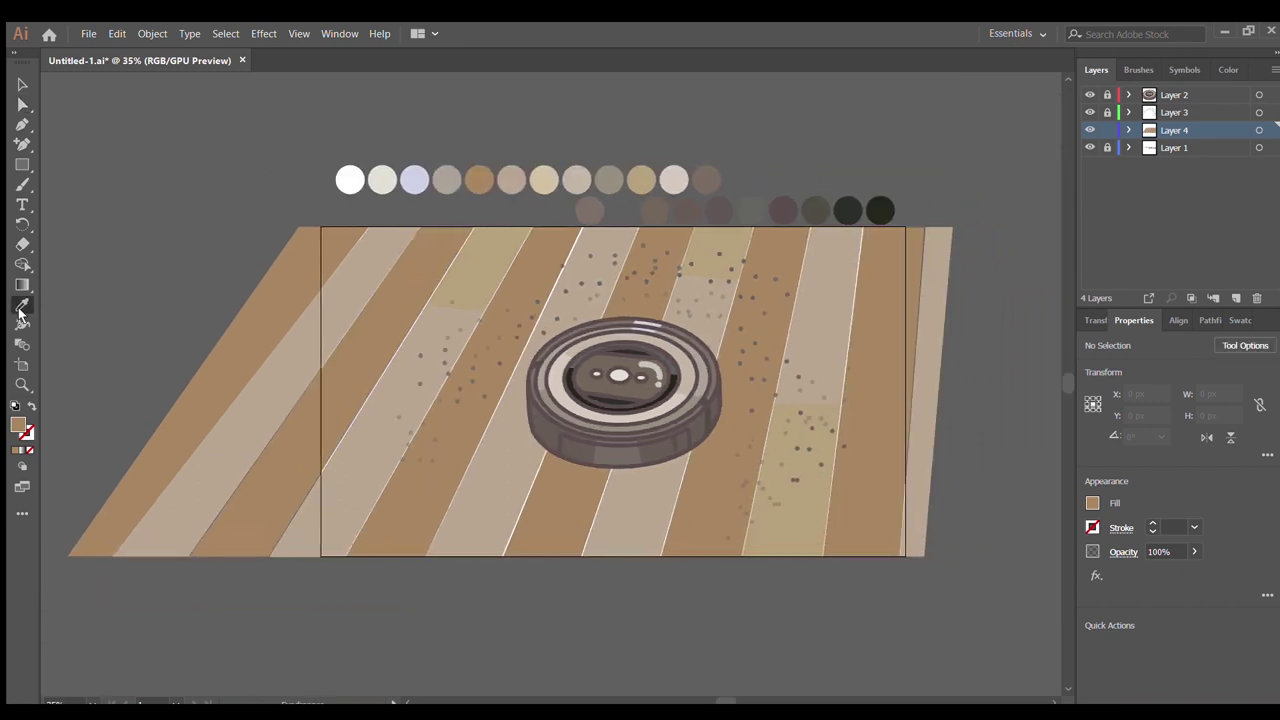
left_click_drag(321, 227, 905, 556)
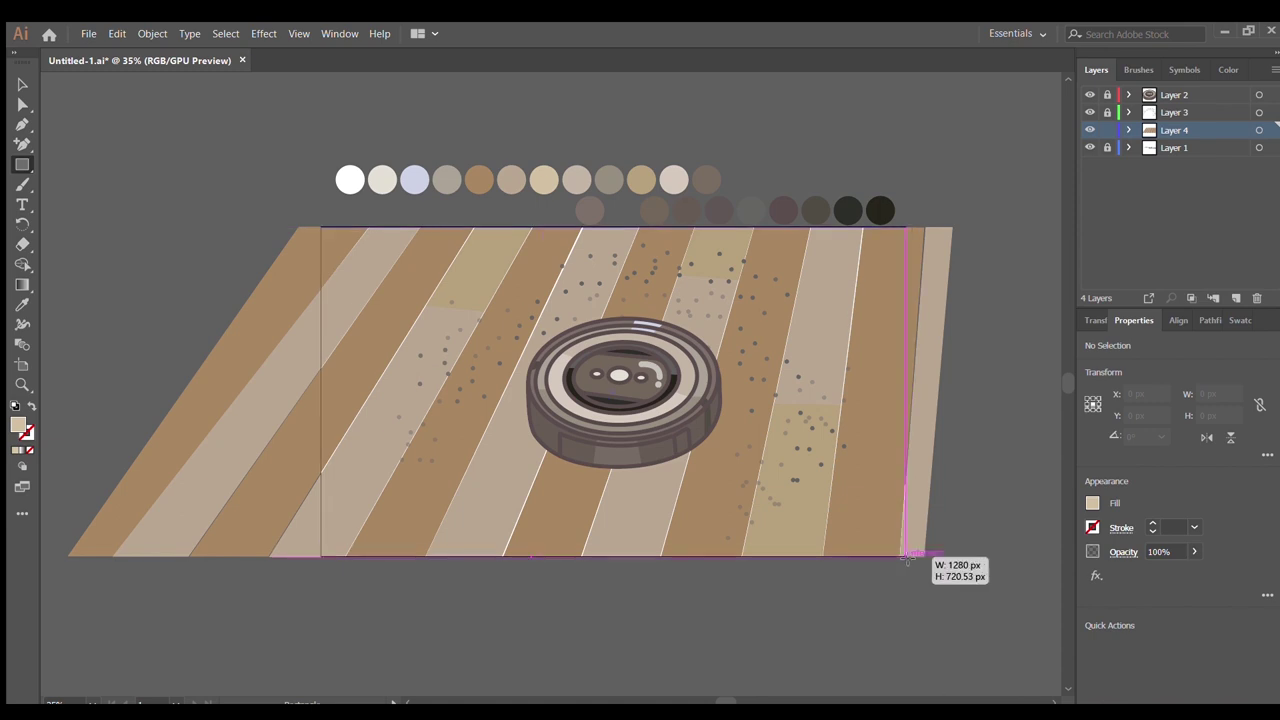
left_click(31, 405)
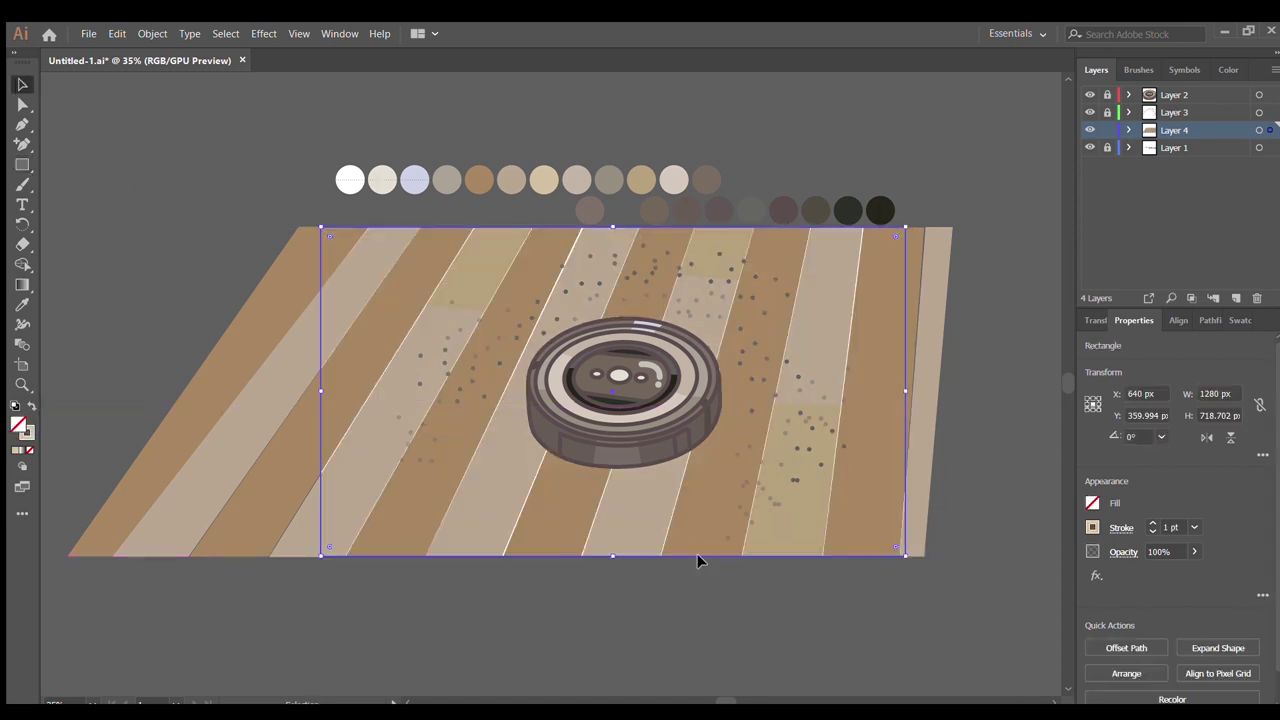
- With Shape Builder, remove all floor regions outside the artboard and delete leftover outlines
key("ctrl+a")
key("shift+m")
left_click_drag(308, 205, 920, 515)
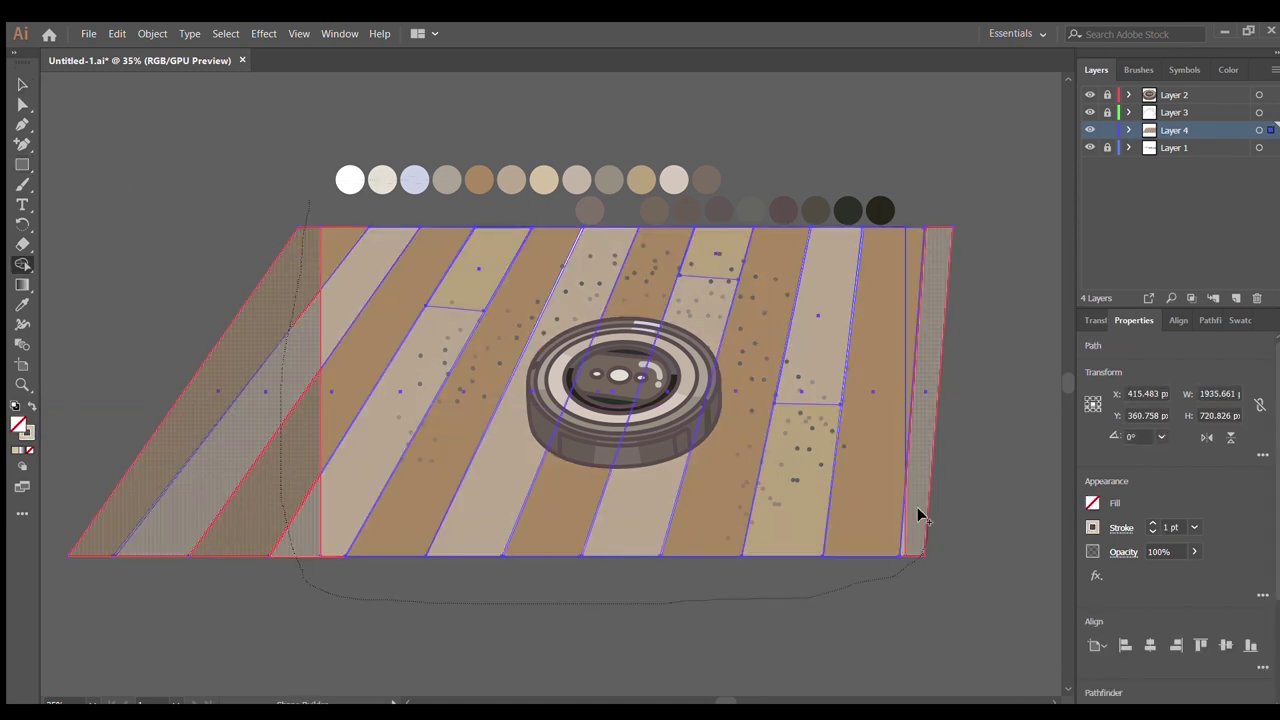
left_click_drag(913, 313, 911, 195)
key("a")
left_click(954, 466)
left_click_drag(330, 530, 260, 591)
key("Delete")
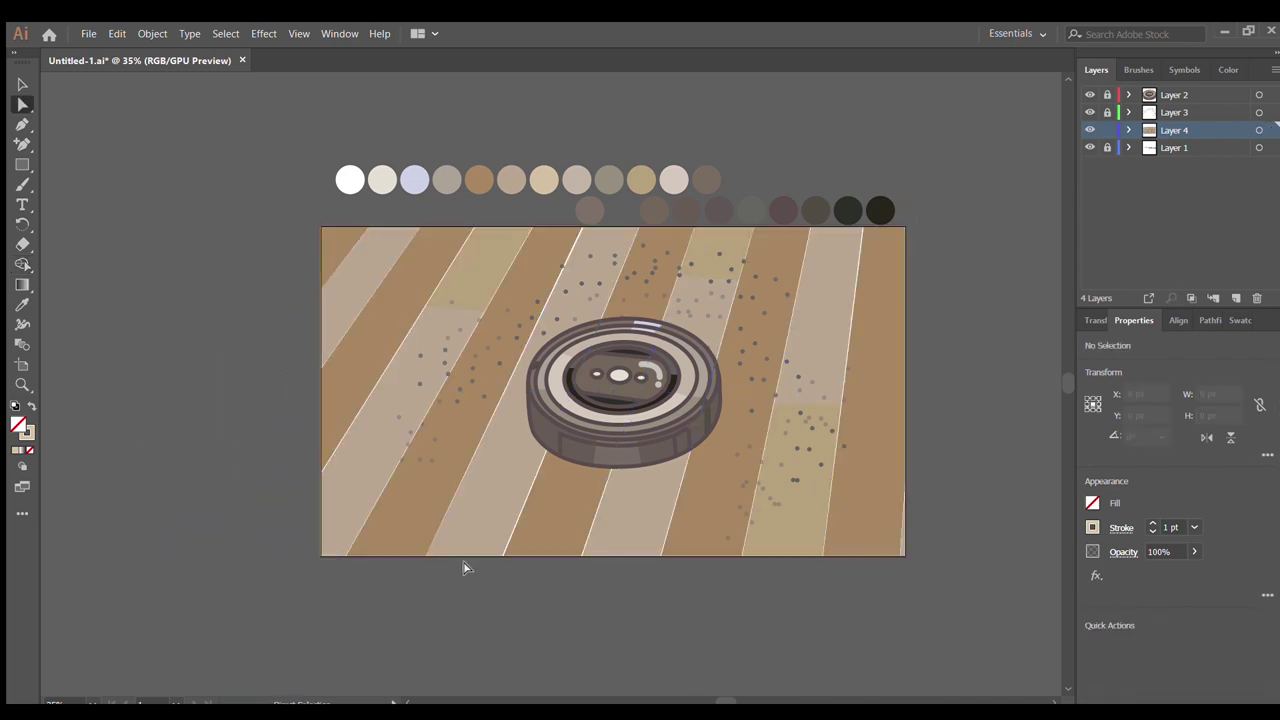
- Select all the floor objects and lock them with Ctrl+2
left_click(1195, 147)
left_click_drag(325, 226, 908, 558)
key("ctrl+2")
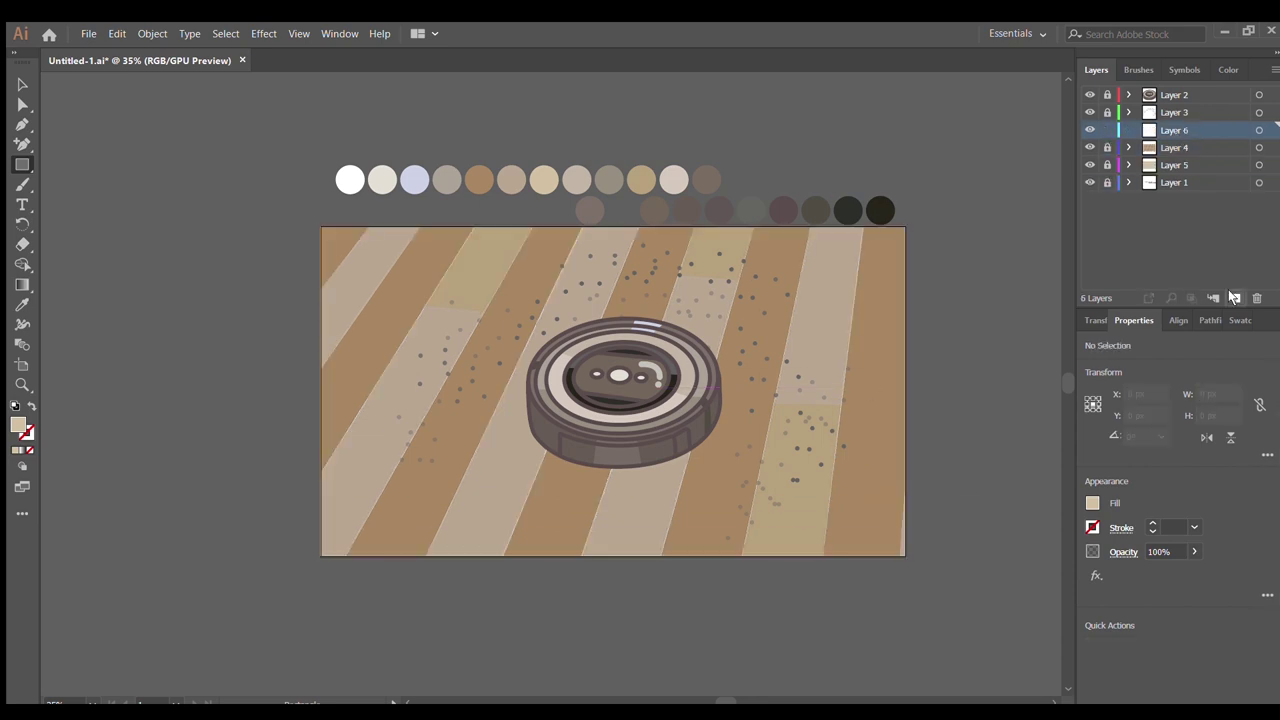
- Move Layer 6 above Layer 3 in the Layers panel
left_click_drag(1174, 130, 1174, 104)
scroll(551, 383, "up", 2)
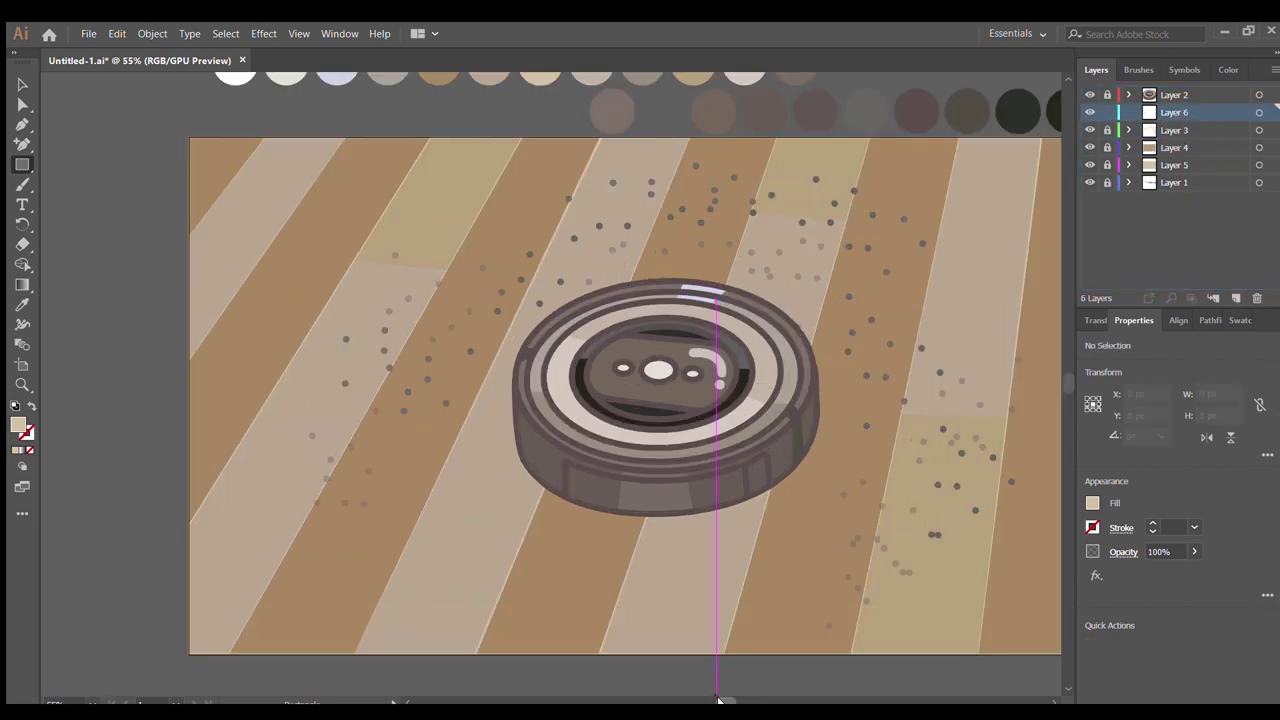
left_click_drag(716, 700, 724, 700)
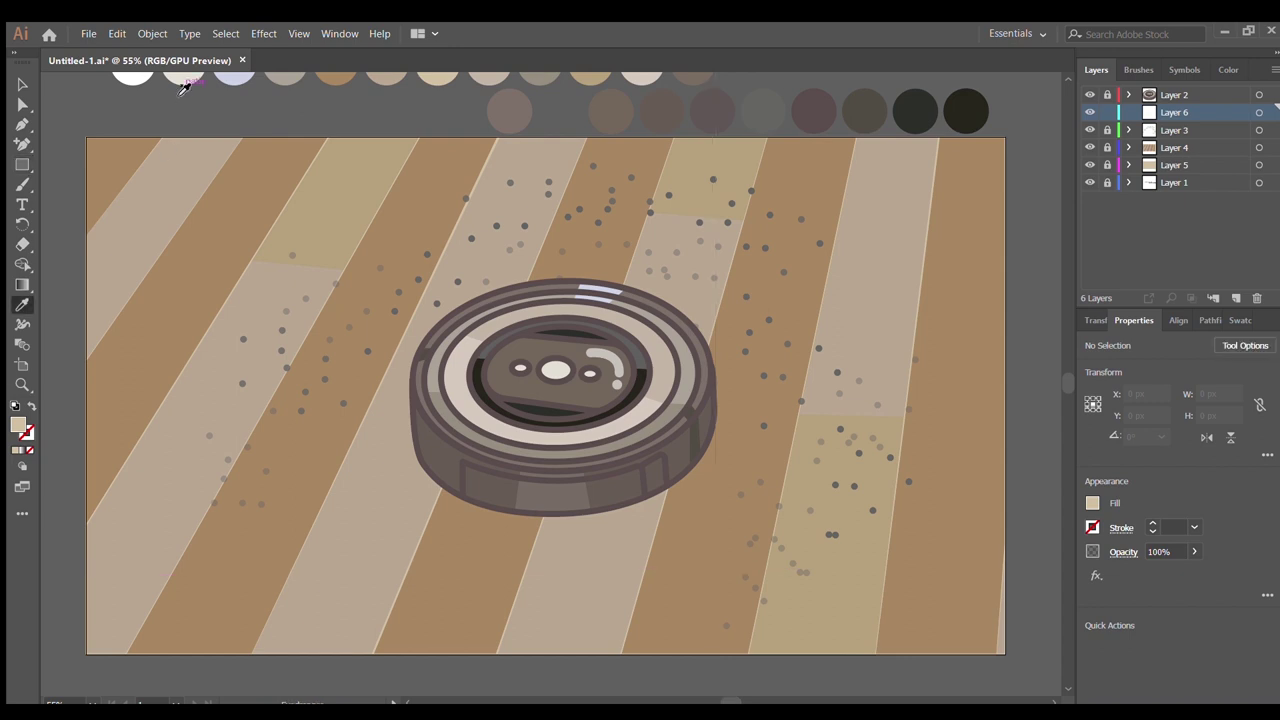
- Draw a closed four-corner light beam under the vacuum and set its opacity to 30%
left_click(426, 364)
left_click(297, 655)
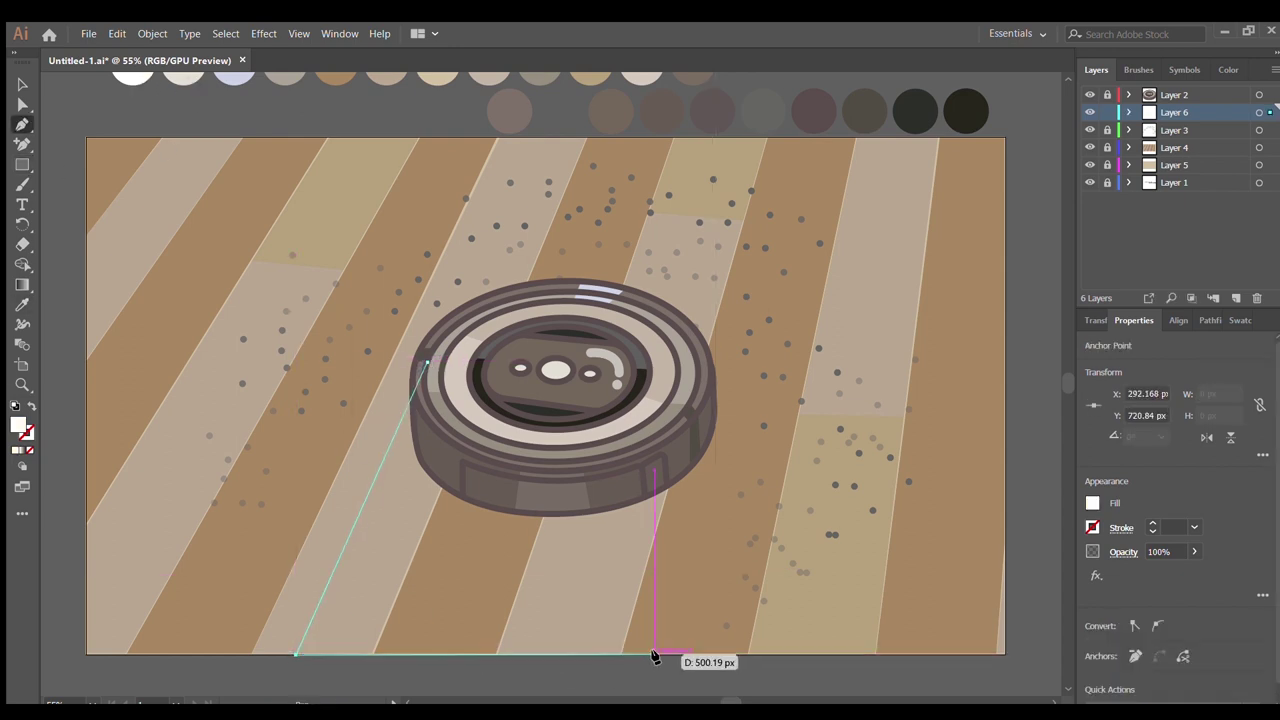
left_click(653, 655)
left_click(709, 430)
left_click(427, 363)
key("a")
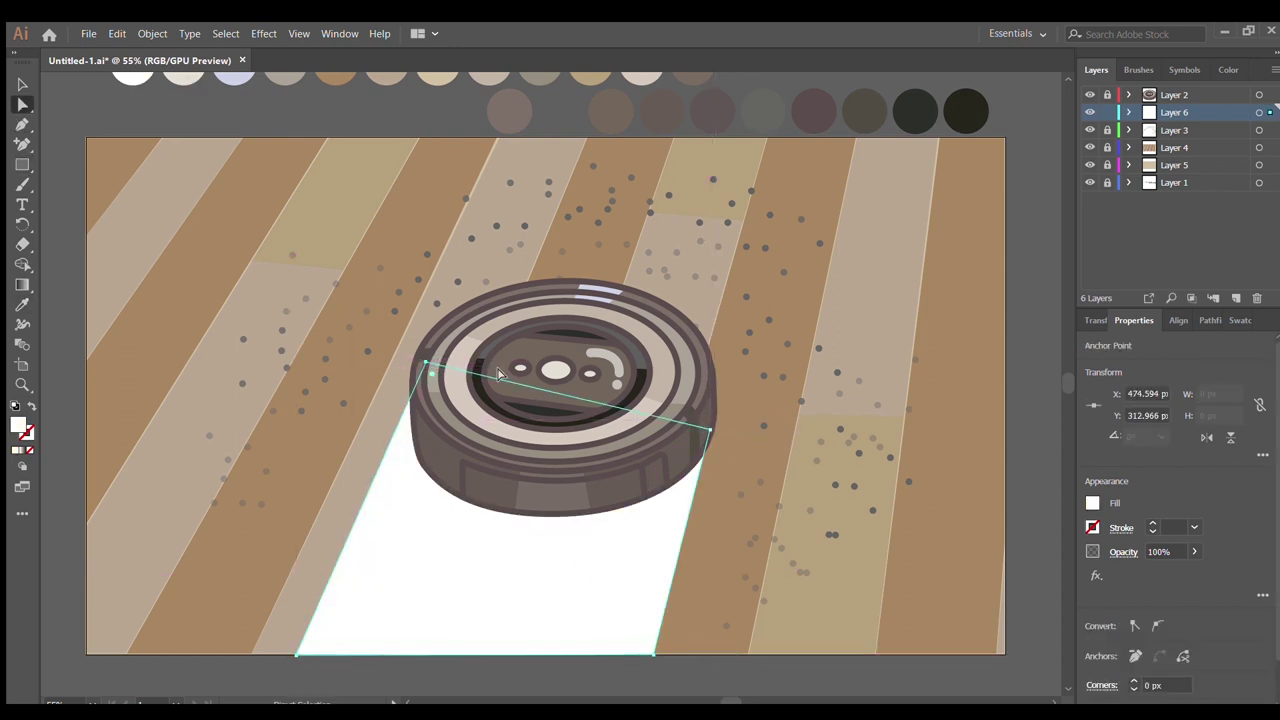
left_click(1197, 555)
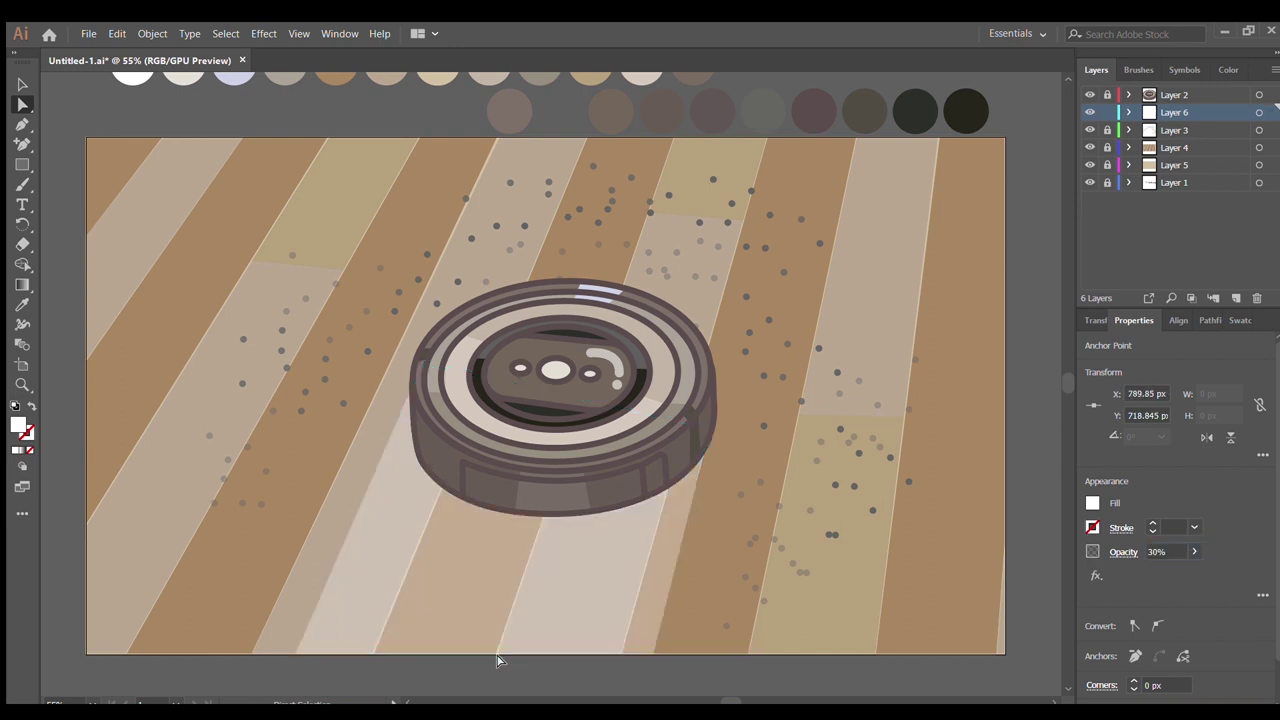
key("ctrl+shift+a")
- On a new layer, draw curved white motion lines left and right of the robot
left_click(1235, 297)
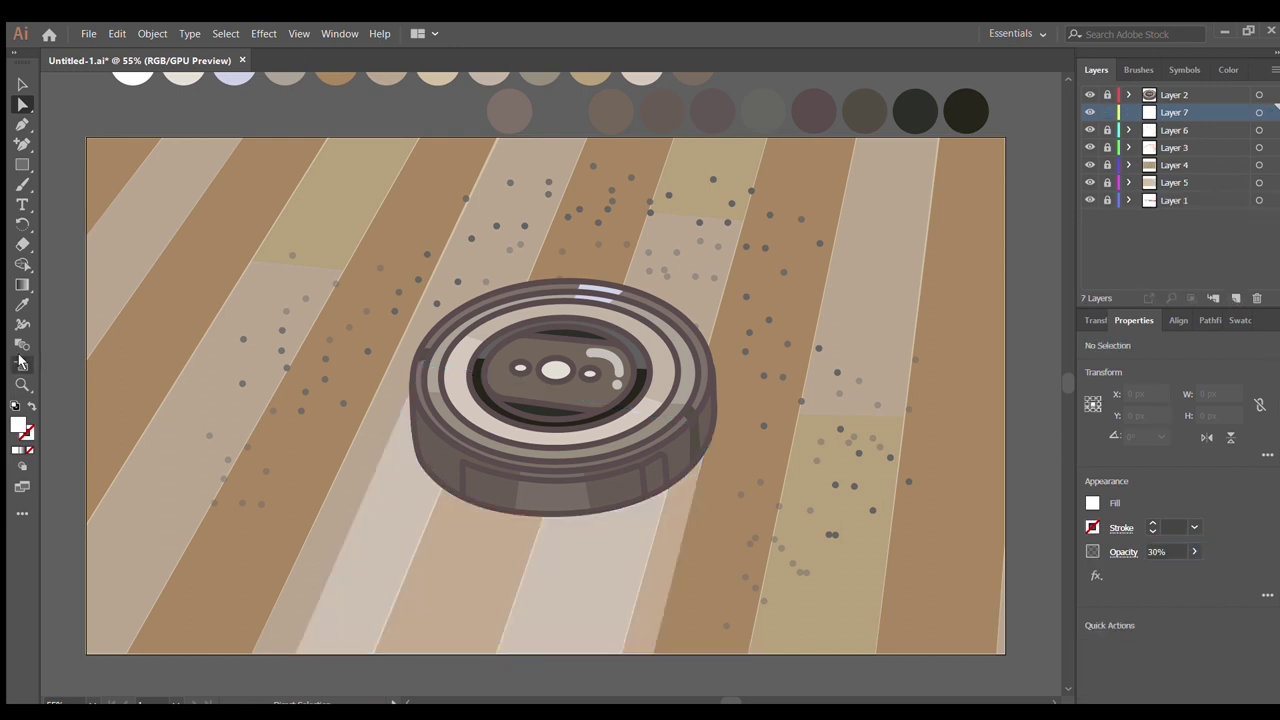
left_click(387, 460)
mouse_move(412, 514)
left_mouse_down()
mouse_move(435, 523)
mouse_move(394, 526)
left_mouse_up()
left_click(372, 478)
left_click(703, 298)
left_click_drag(745, 365, 765, 378)
left_click(733, 293)
- Draw a sparkle below the robot and place a copy of it lower-left
left_click(593, 545)
left_click_drag(585, 573, 597, 575)
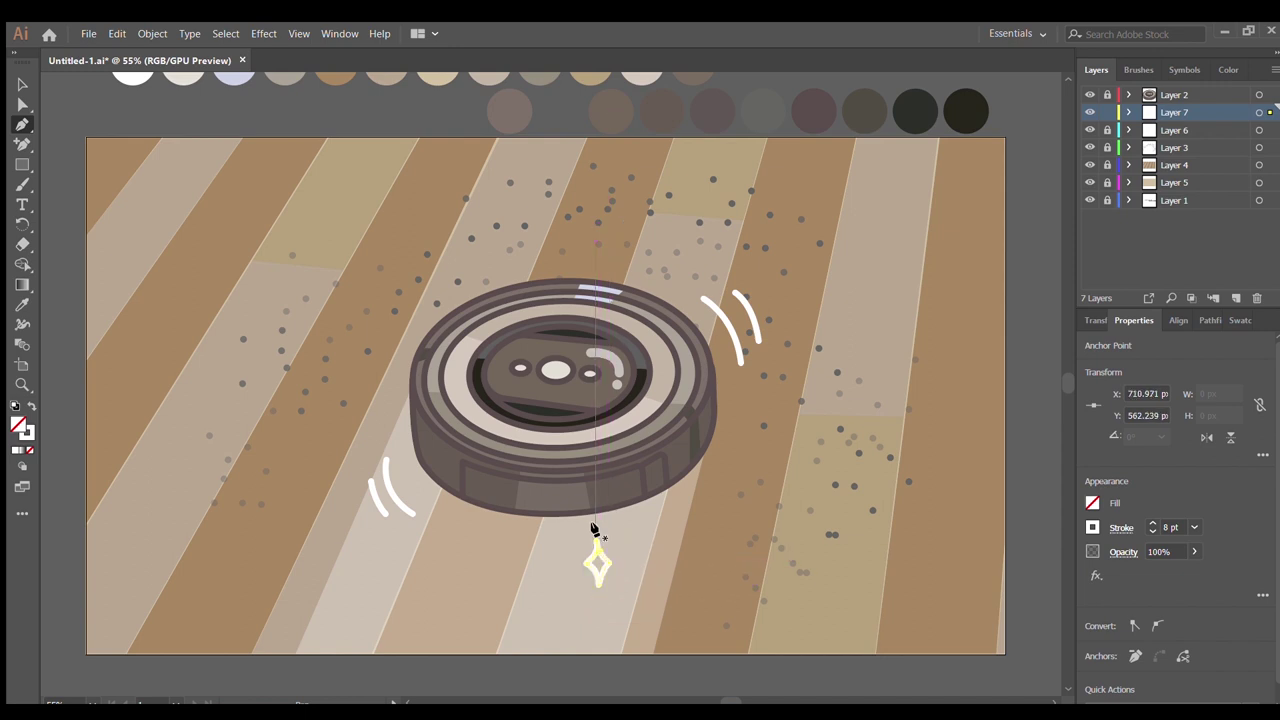
key("Right")
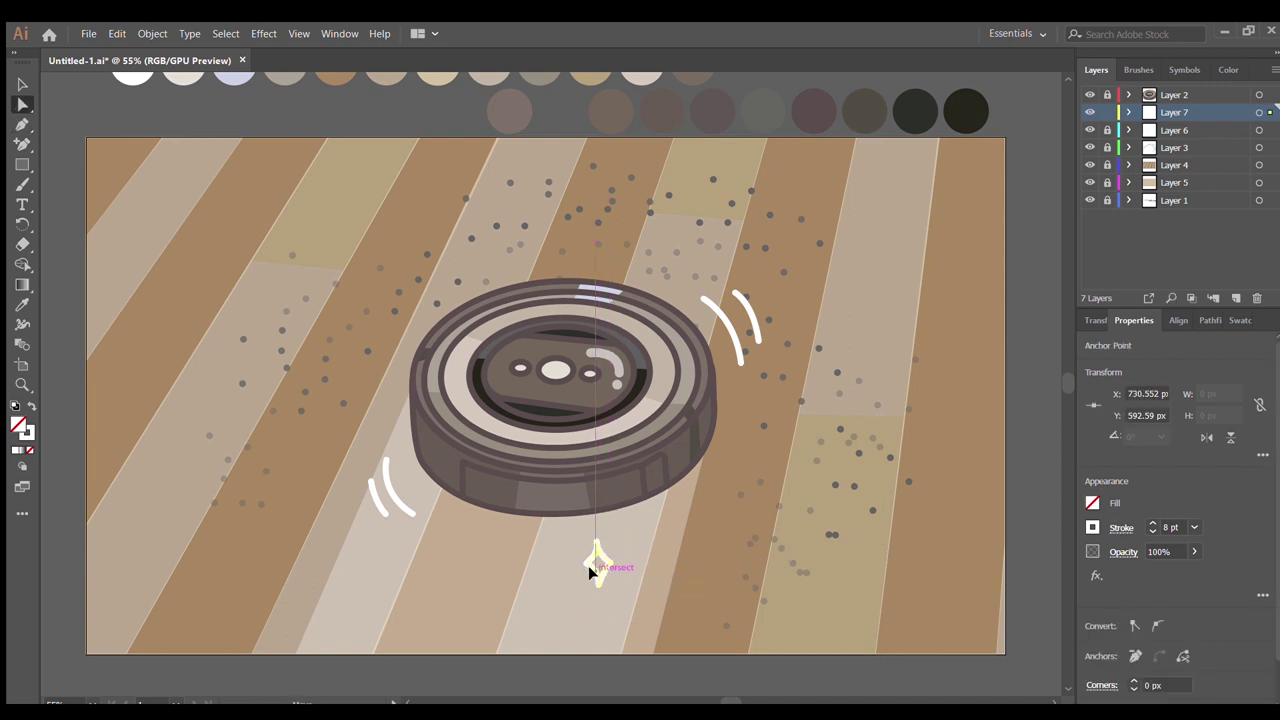
left_click(596, 542)
key("v")
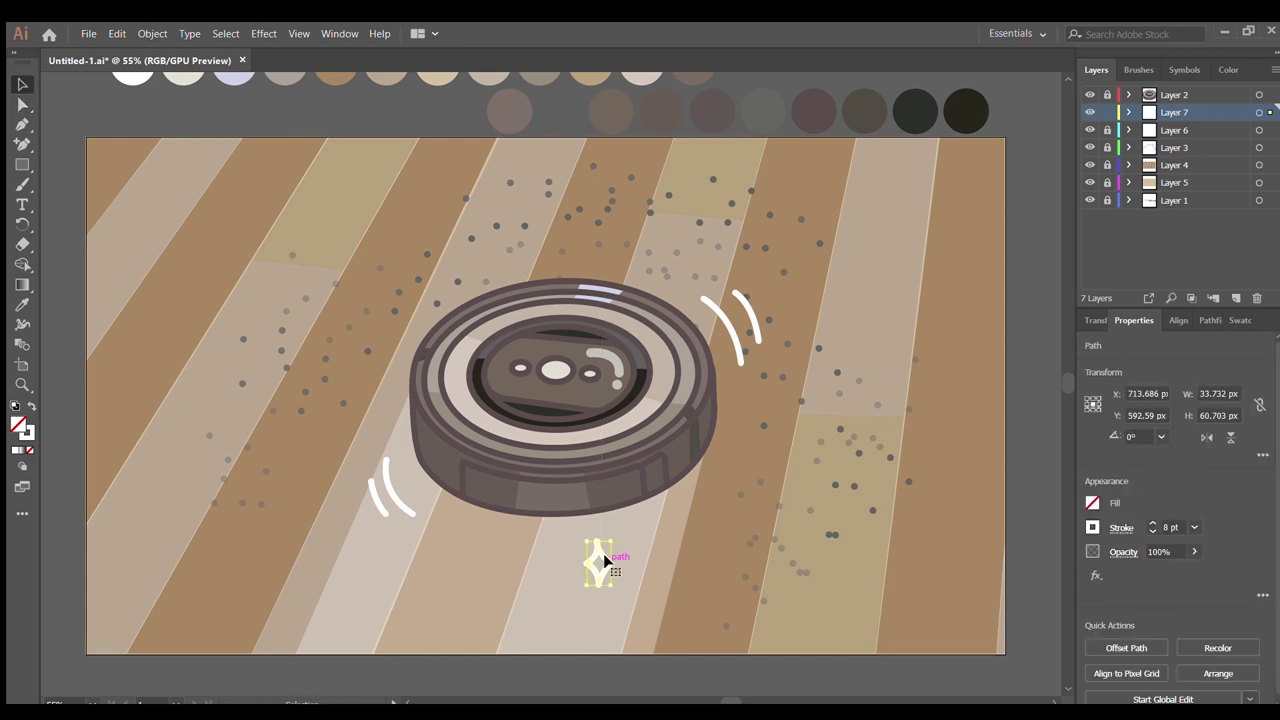
left_click_drag(596, 575, 563, 603)
left_click(675, 624)
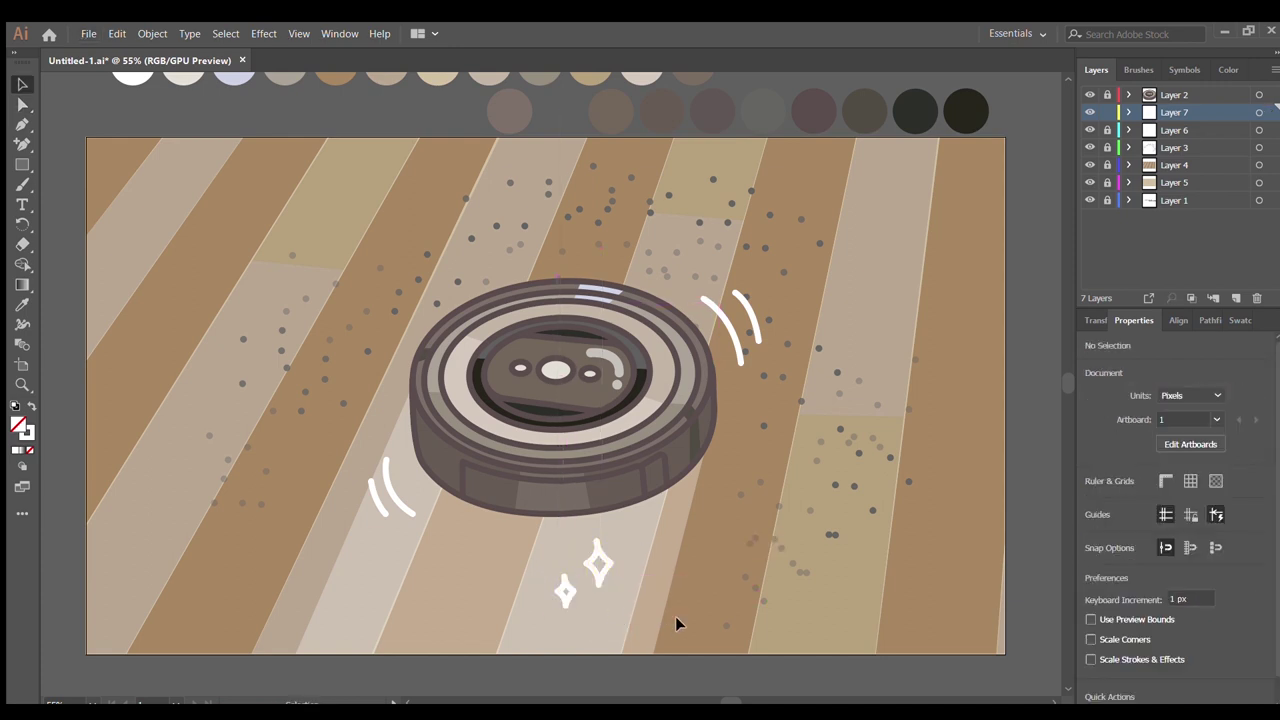
left_click(130, 82)
- Draw a white, unstroked box in the top-left corner and round its corners slightly
key("m")
left_click_drag(118, 170, 475, 249)
key("a")
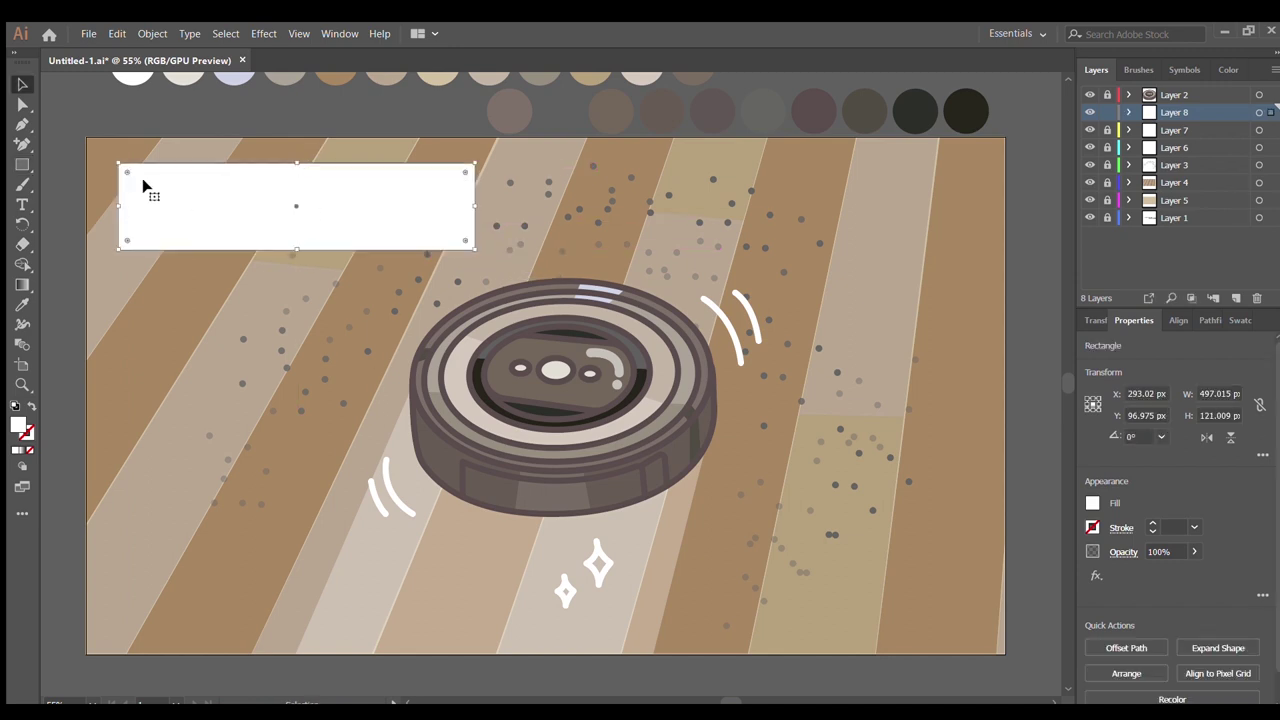
left_click_drag(129, 177, 134, 182)
left_click(282, 306)
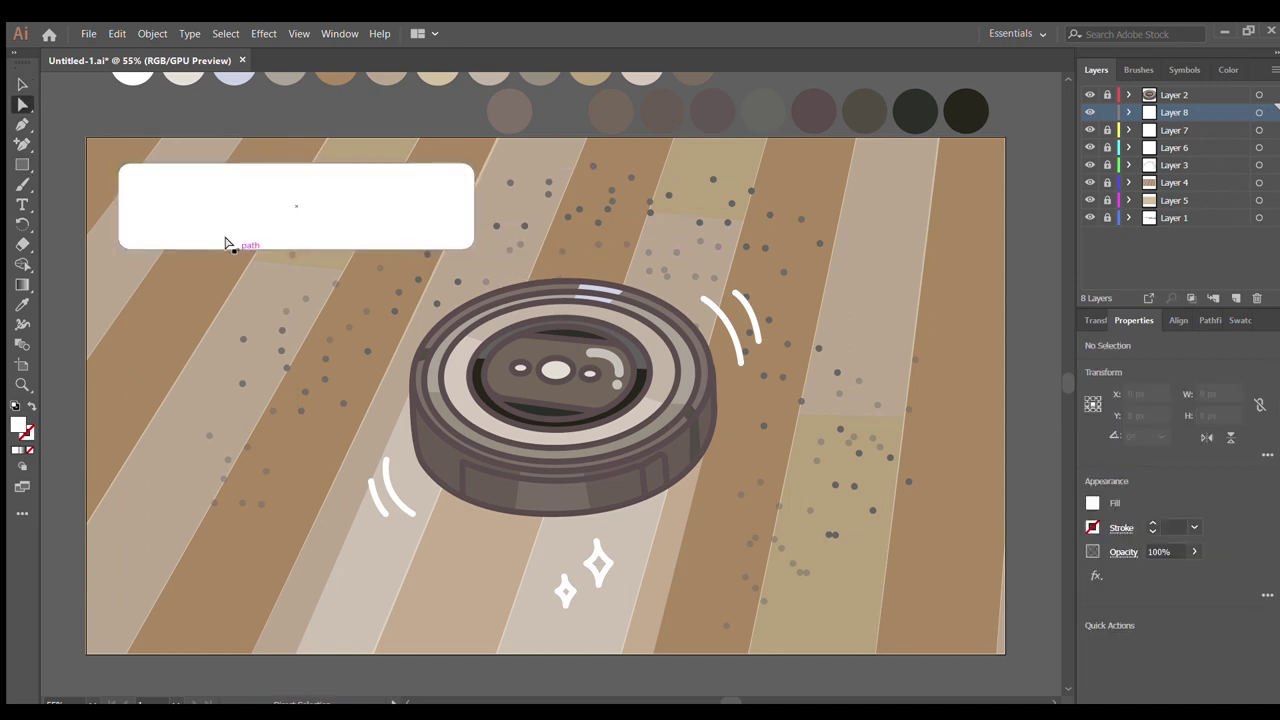
- Type the title ロボット掃除機 in UD デジタル 教科書体 NK-B at 100 pt
left_click(22, 205)
left_click(537, 203)
type("ろb")
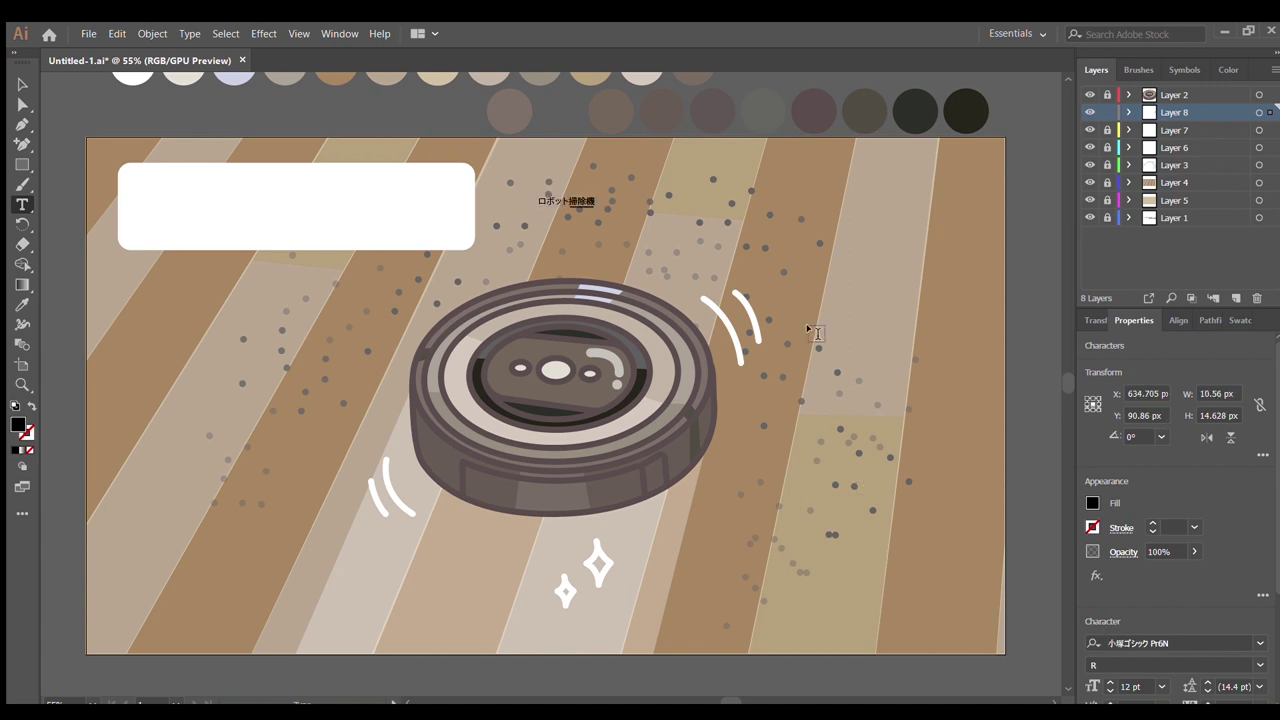
left_click(1254, 642)
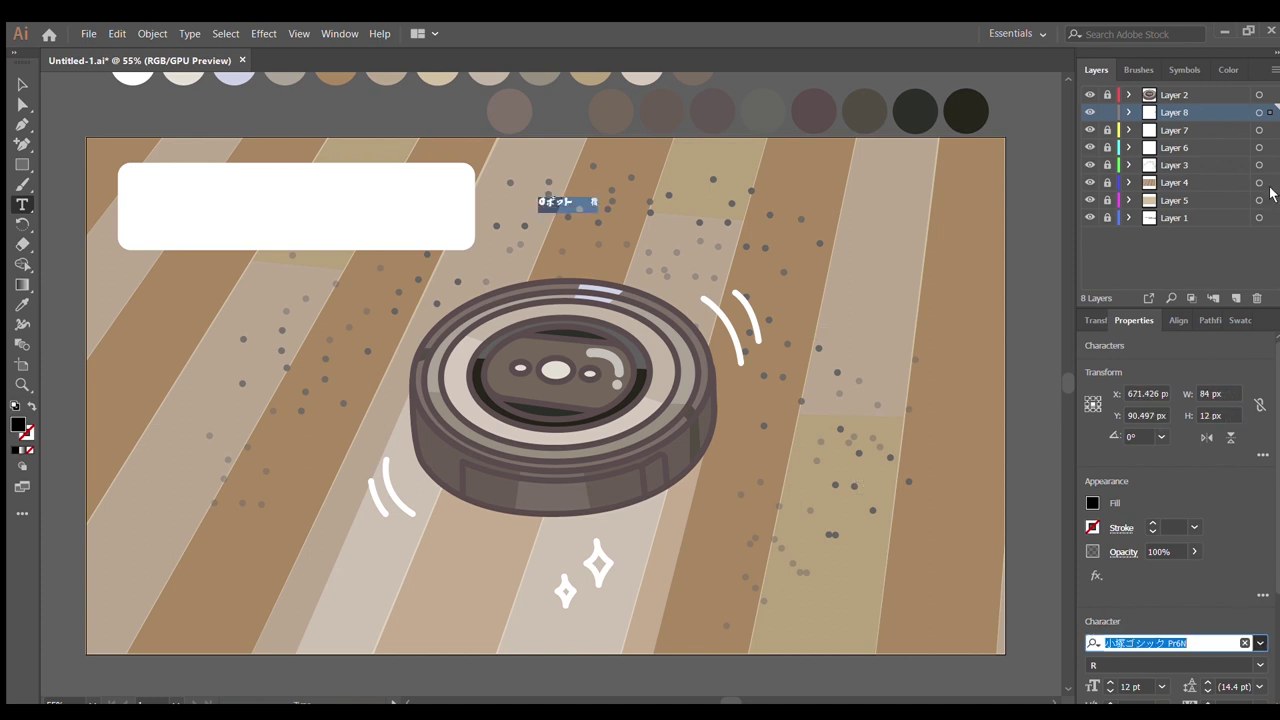
key("Down")
type("100")
key("Return")
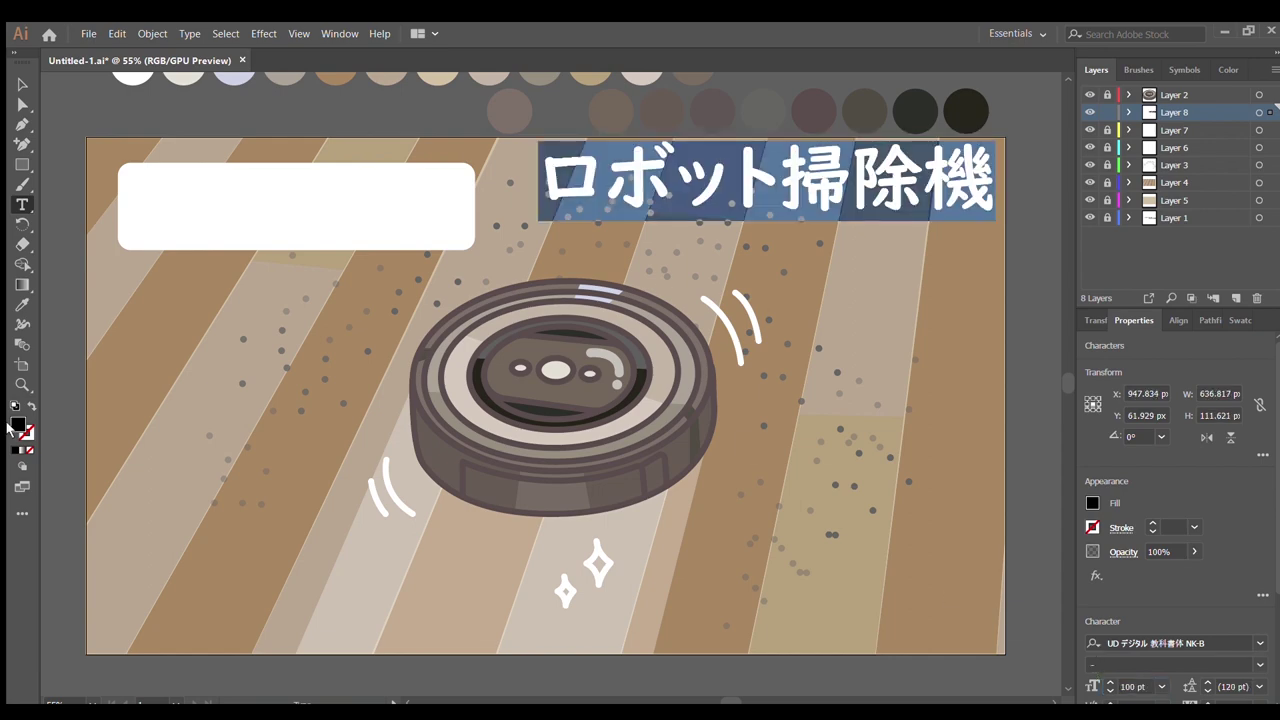
- Move the title into the white box and tighten its letter spacing
key("Escape")
left_click_drag(580, 180, 170, 215)
left_click(559, 237)
left_click(289, 232)
key("alt+Left")
key("alt+Left")
key("alt+Left")
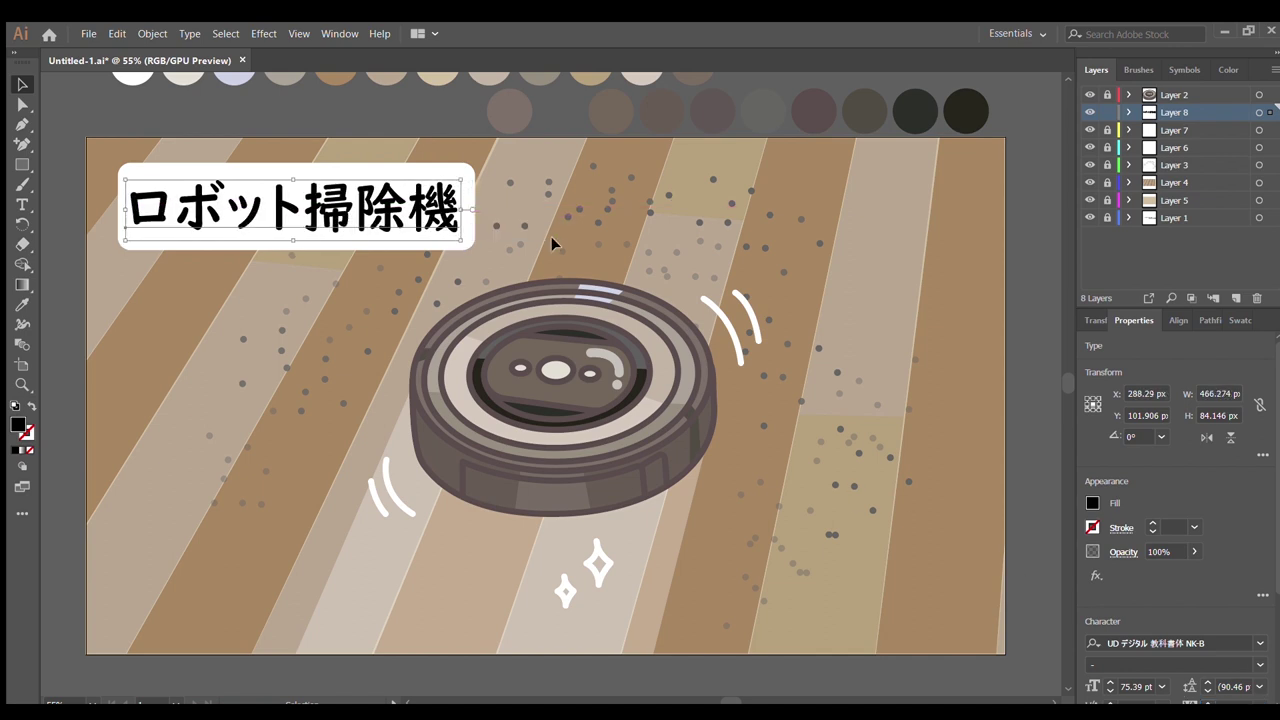
left_click(551, 236)
- Add the subtitle 'ROBOT CACUUM CLEANER' at 40 pt
key("t")
left_click(519, 214)
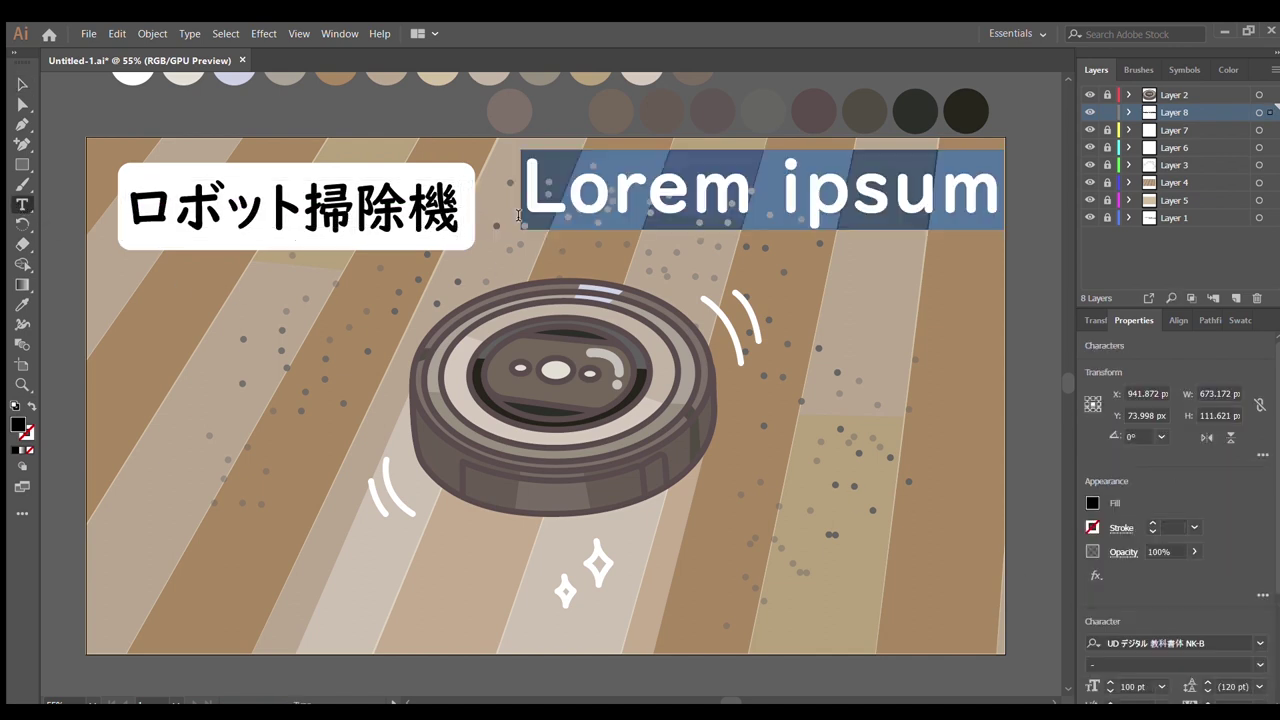
type("ROBOT CACUUM CLEANER")
key("Escape")
left_click(1133, 686)
type("40")
key("Return")
- Place the subtitle just below the Japanese title and make it white
scroll(755, 293, "left", 10)
left_click_drag(800, 202, 396, 268)
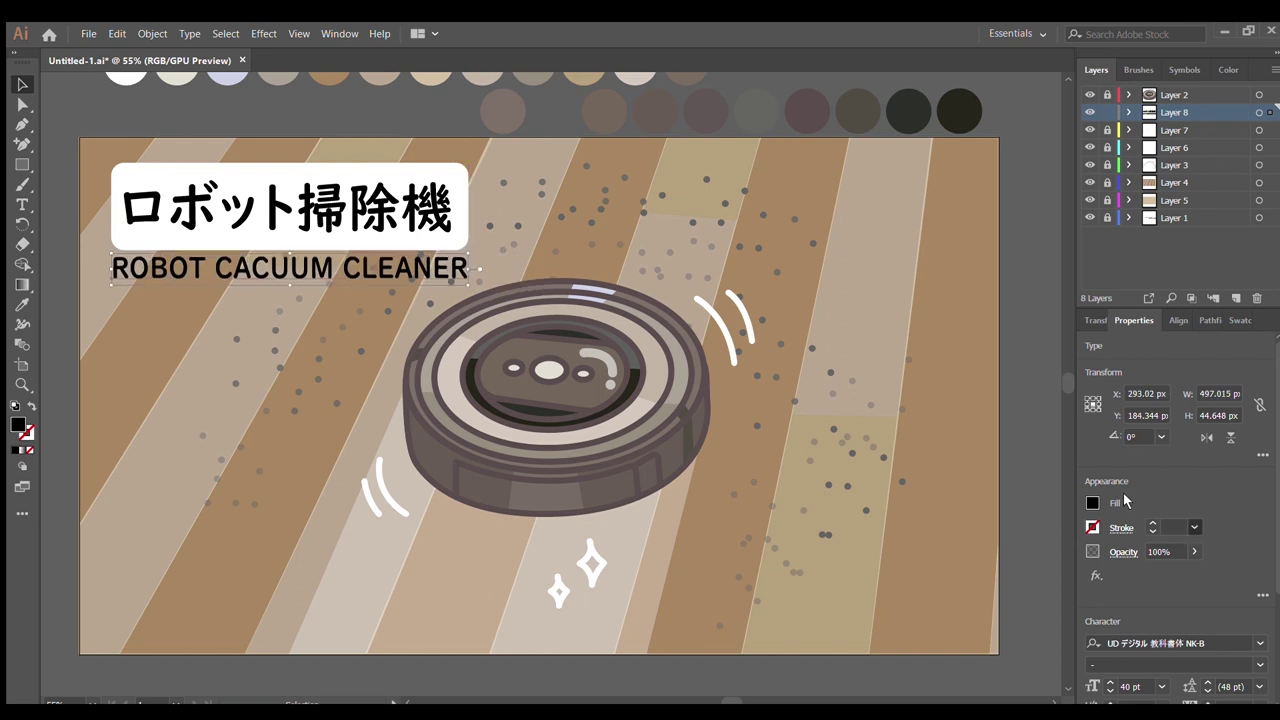
left_click(1122, 528)
key("shift+x")
left_click(559, 315)
- Type 'AOMUSHI' on the left floor and give it a sampled colour
left_click(21, 205)
left_click(185, 448)
type("AO")
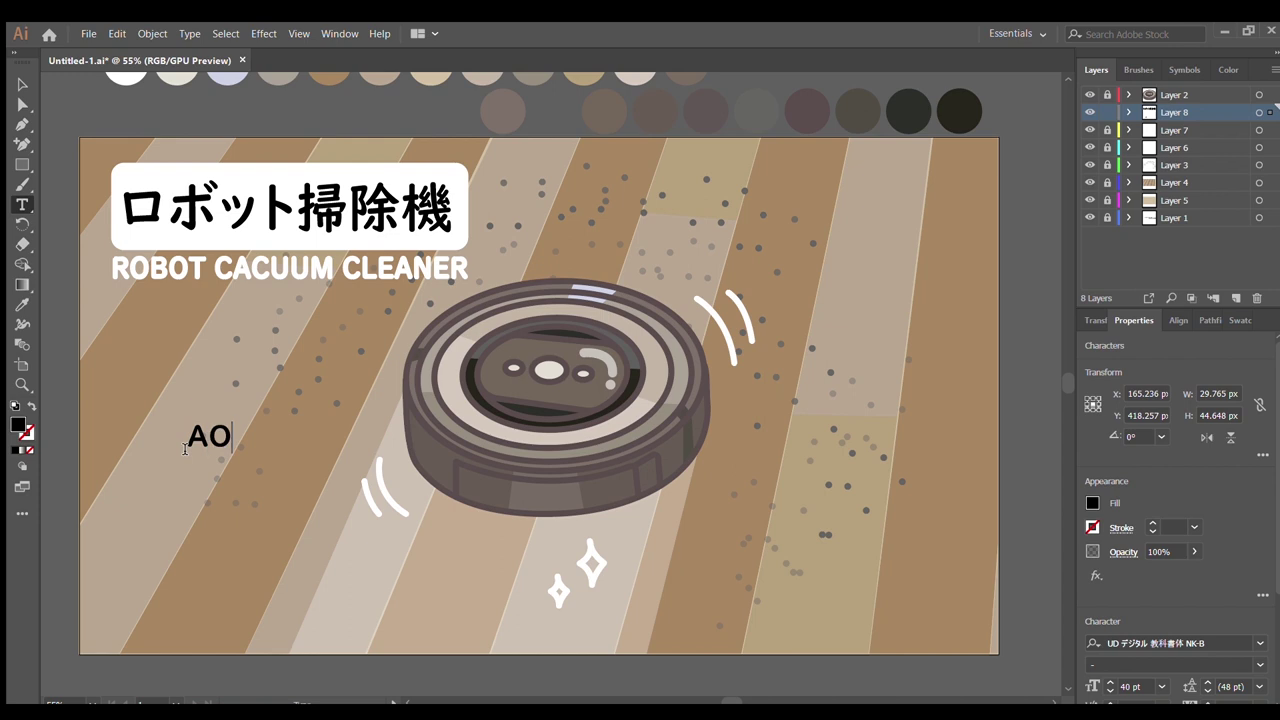
type("MUSHI")
key("ctrl+a")
left_click(711, 112)
key("Escape")
- Set AOMUSHI to こども丸ゴシック at 7 pt and move it onto the robot
left_click(1170, 643)
key("Down")
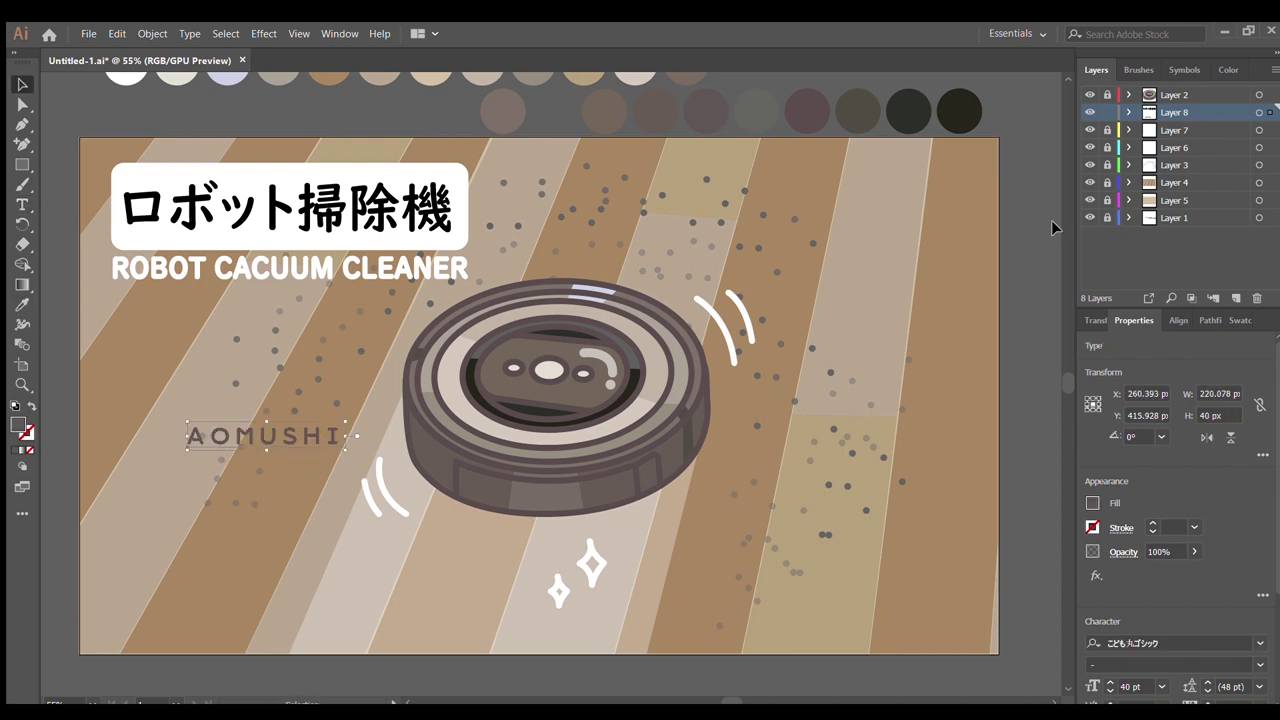
type("7")
key("Return")
left_click_drag(195, 440, 540, 395)
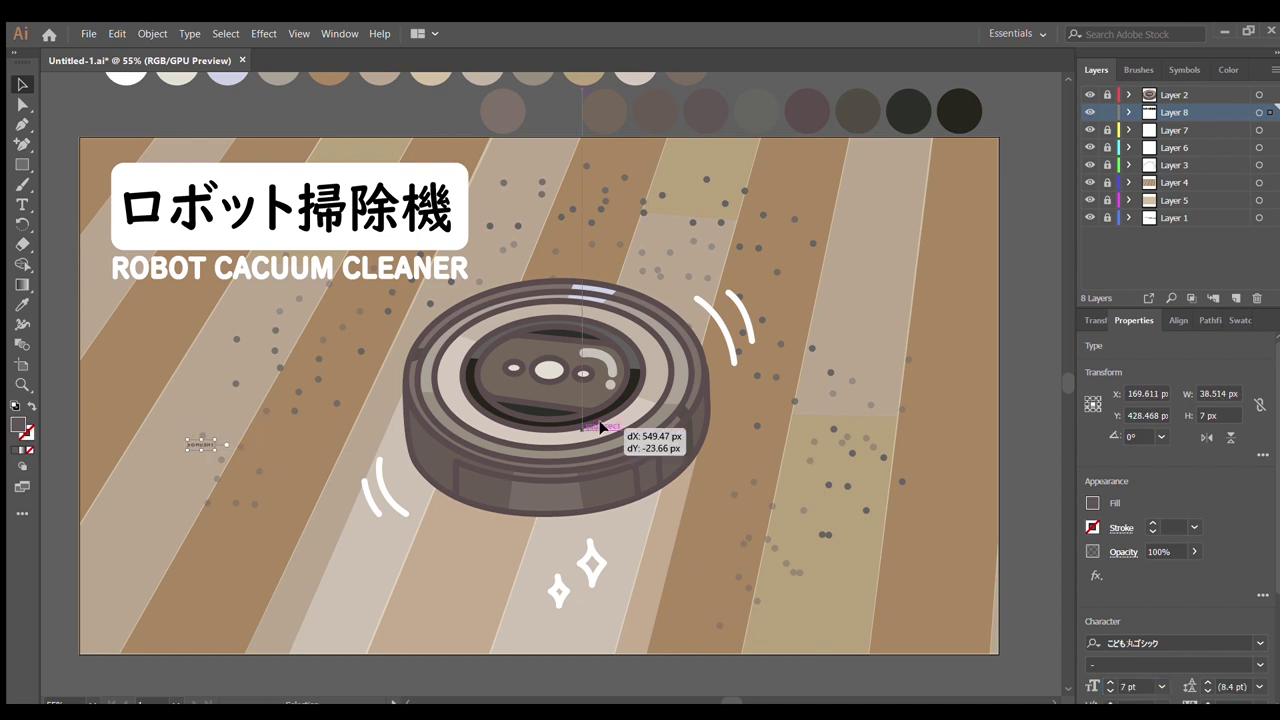
- Bring the label layer to the front and select the title letters for editing
left_click(706, 531)
left_click(548, 396)
left_click(721, 525)
left_click(460, 225)
left_click(22, 104)
left_click(106, 157)
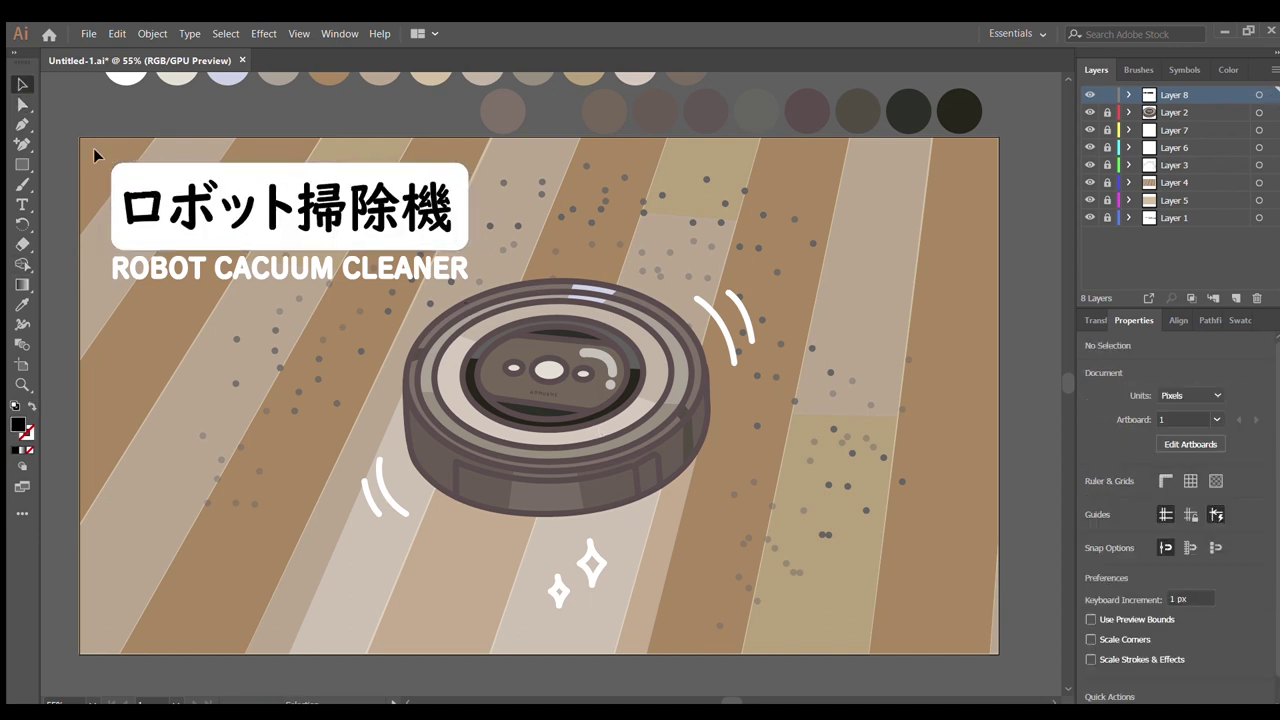
- Recolour the ロボット掃除機 title letters soft brown
key("ctrl+shift+F9")
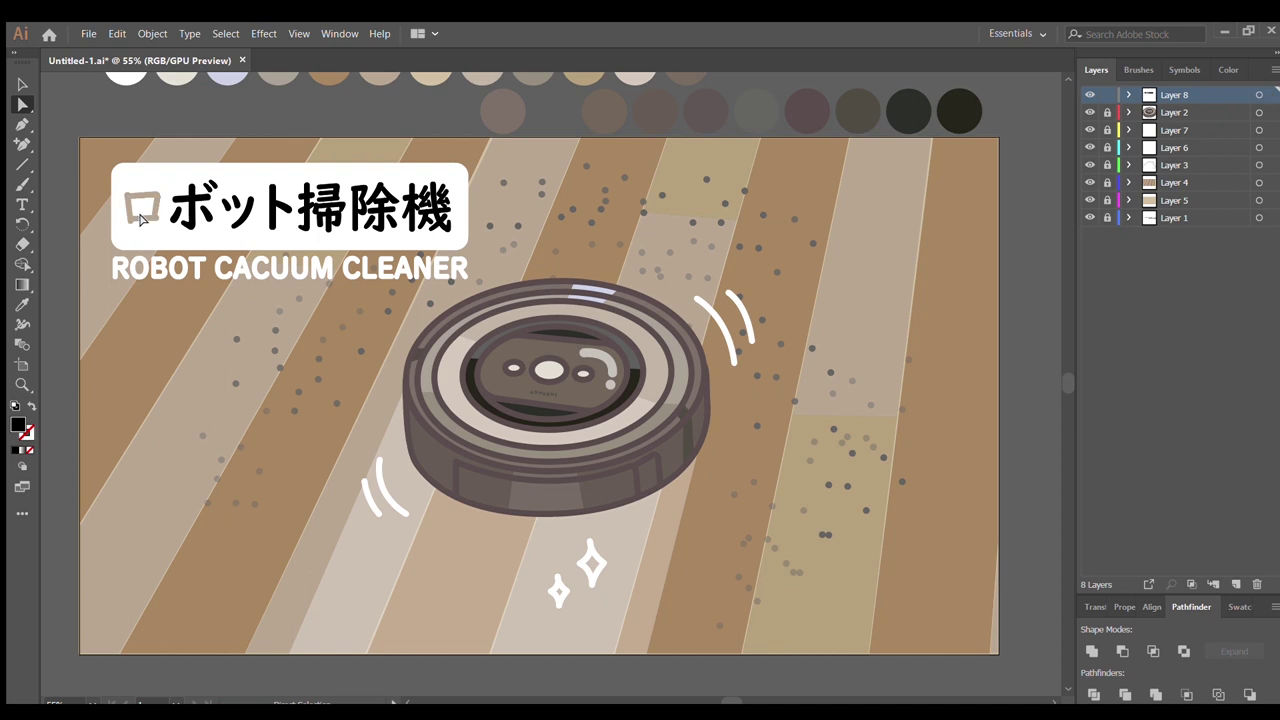
left_click(205, 187)
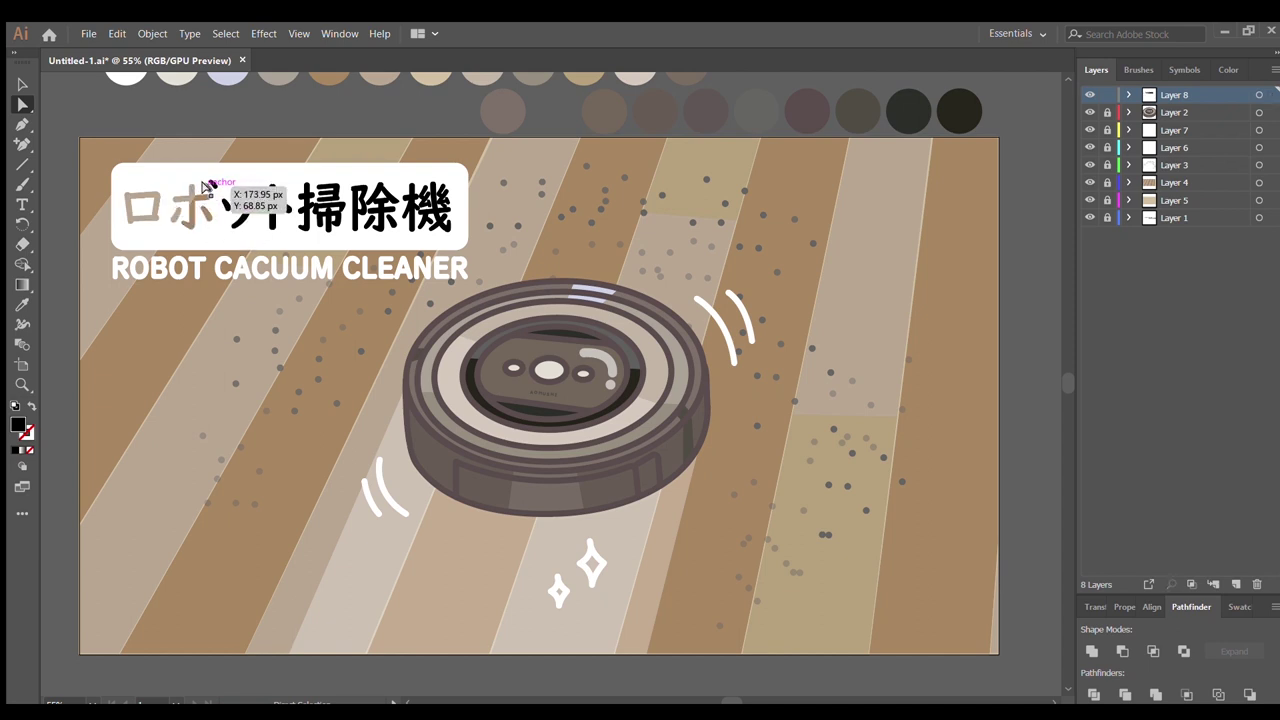
left_click(240, 213)
left_click_drag(240, 213, 327, 187)
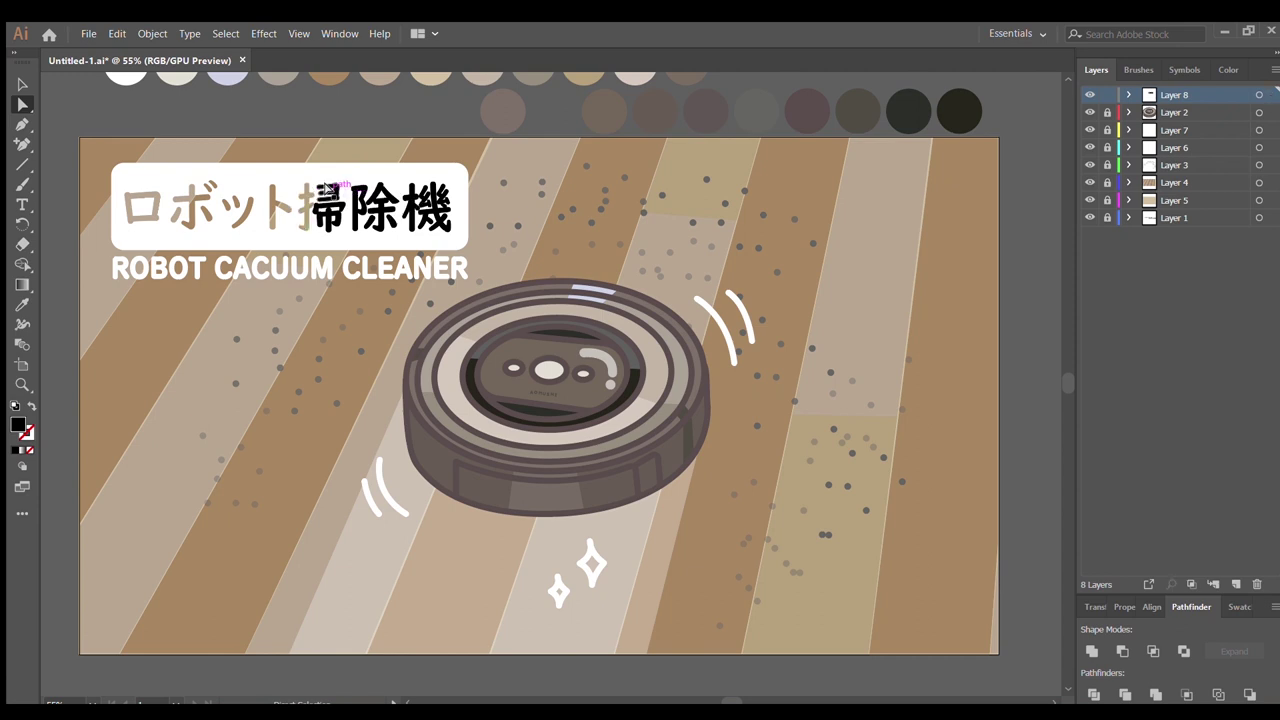
- Set the white label group to 90% opacity and reposition a piece of 掃
key("v")
left_click(1095, 607)
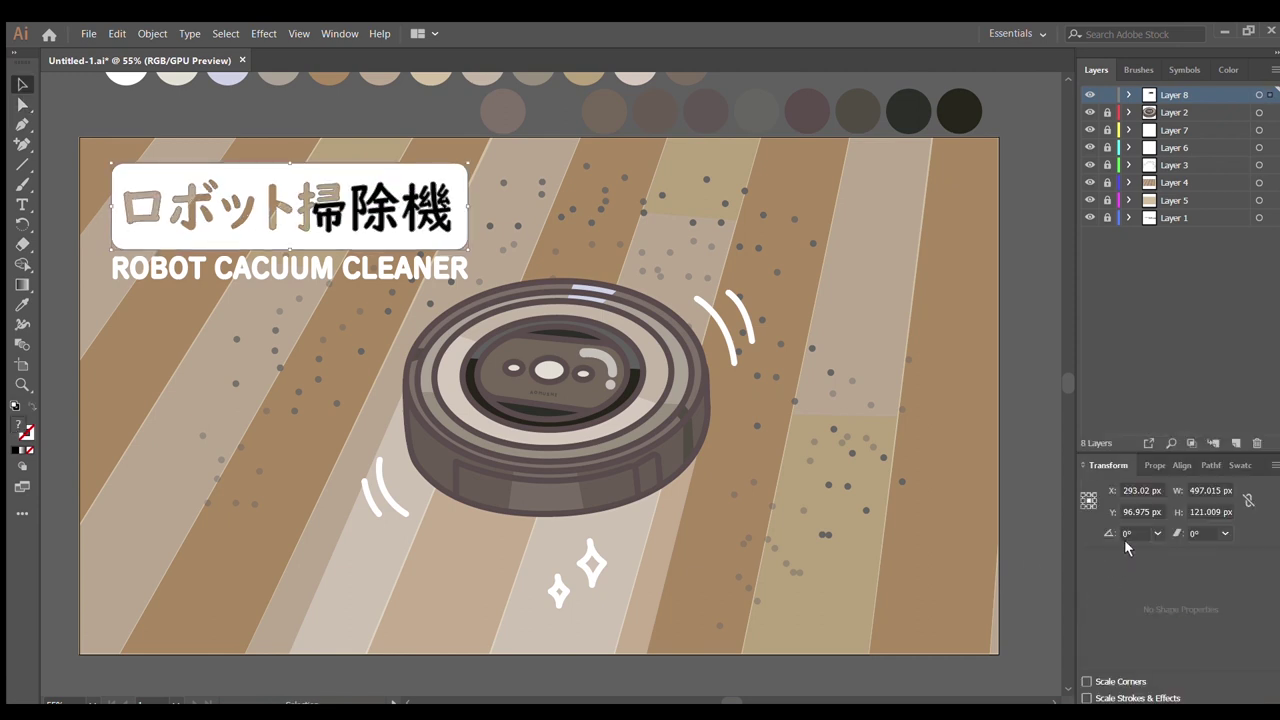
left_click(1147, 463)
key("a")
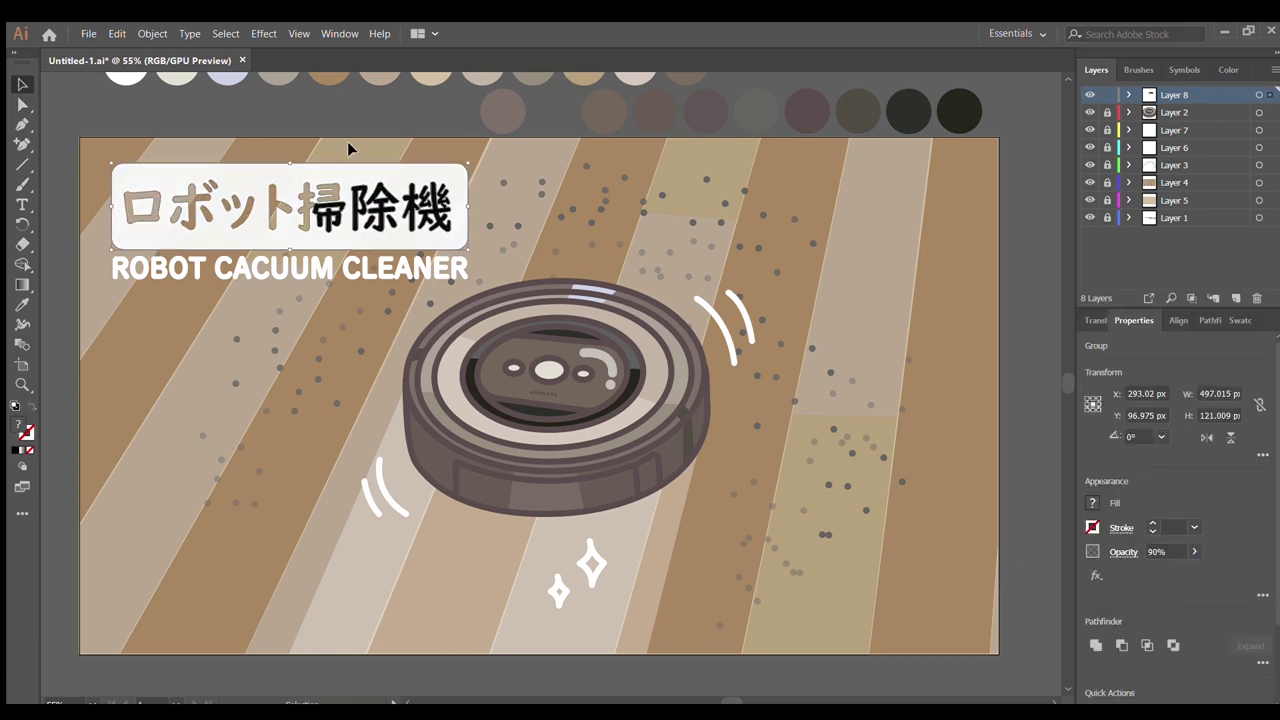
left_click(349, 143)
left_click(330, 208)
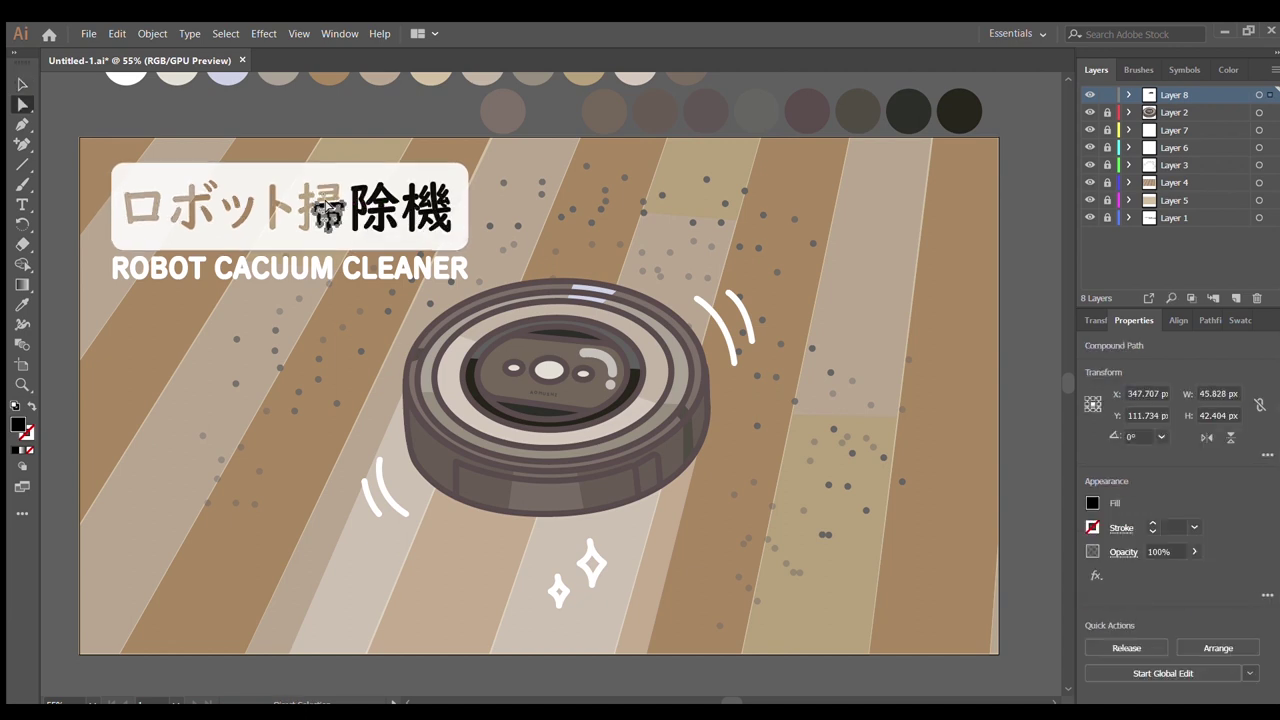
left_click_drag(330, 232, 425, 205)
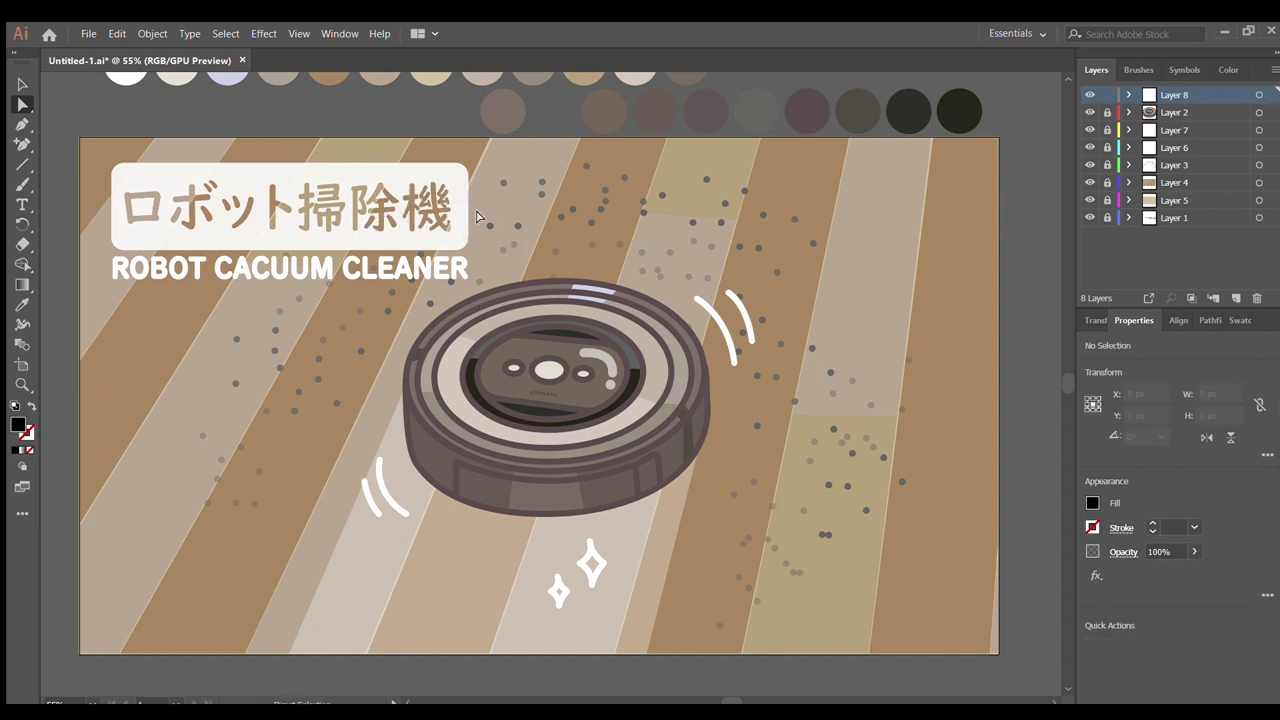
- Correct the subtitle spelling to 'ROBOT VACUUM CLEANER'
key("t")
left_click_drag(233, 268, 214, 268)
type("V")
key("Escape")
left_click(677, 676)
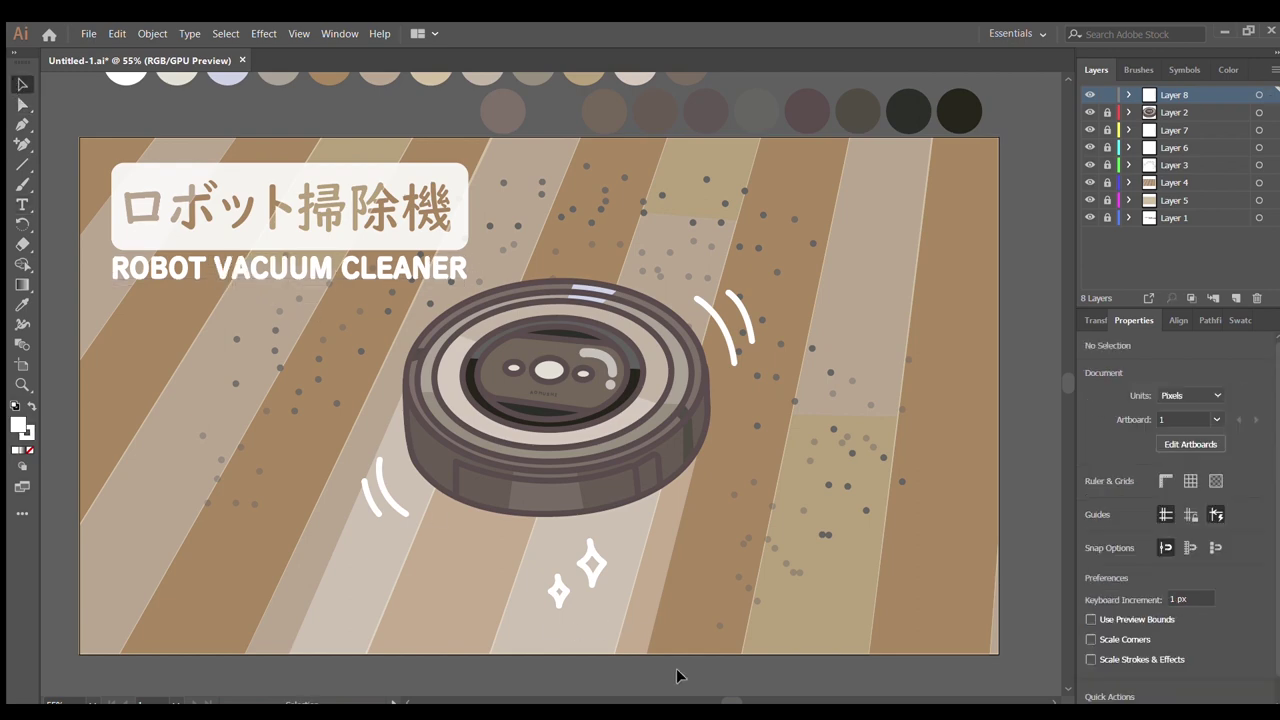